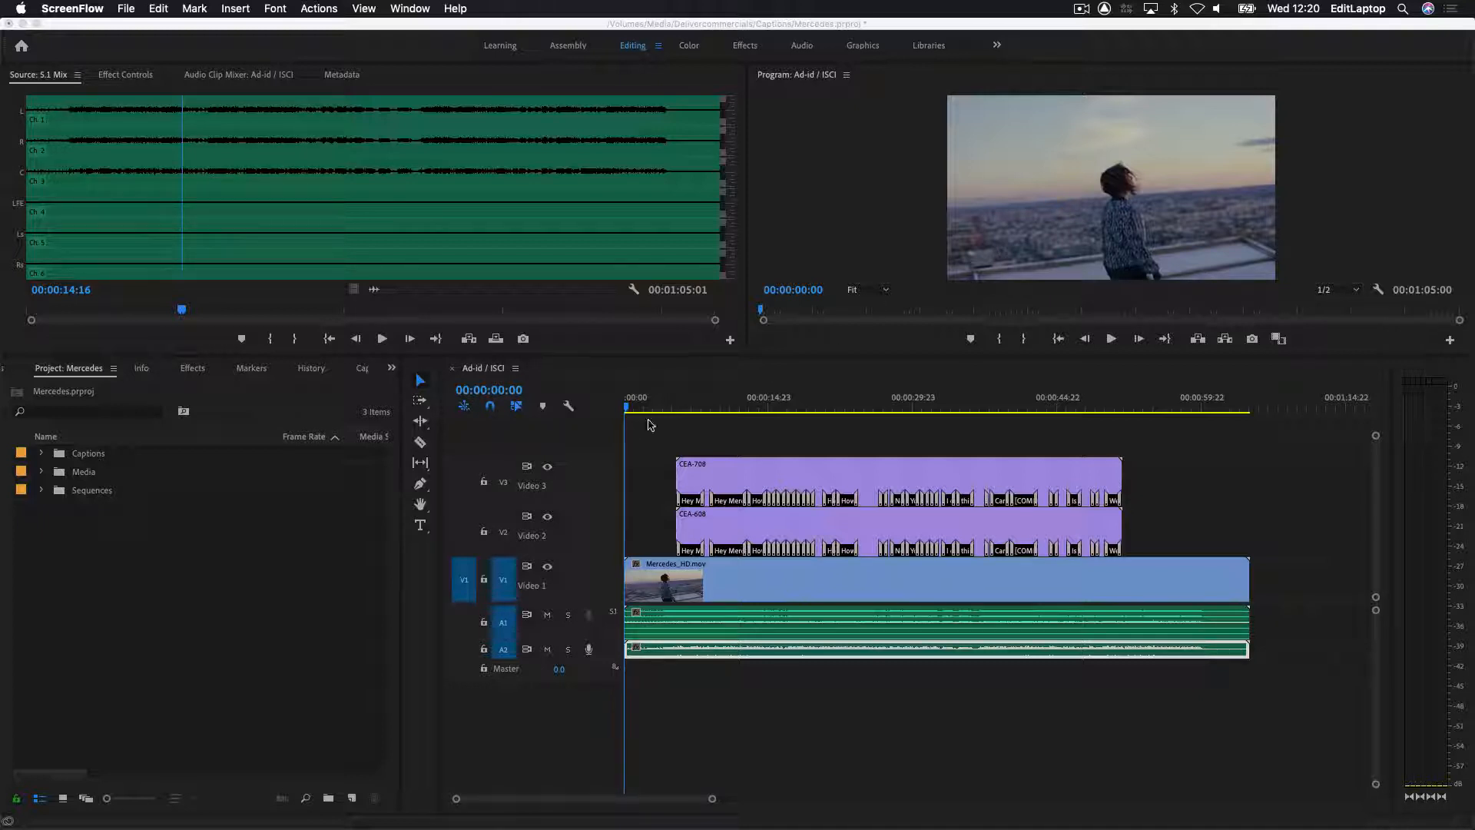
- Expand the Media bin and open the original Mercedes_HD_Audio_Ch_1-8.wav in the Source monitor
click(148, 658)
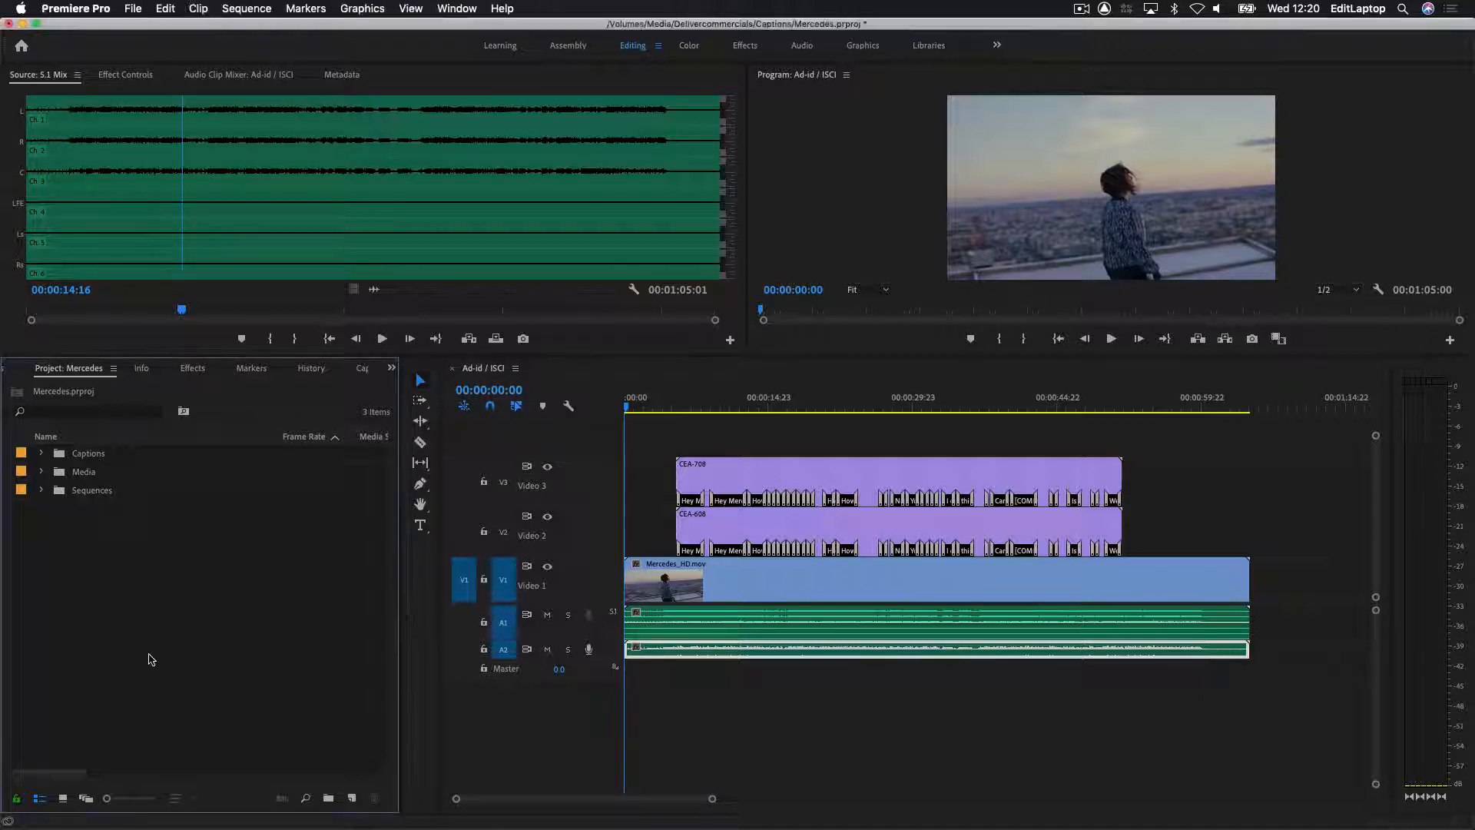
click(41, 471)
click(138, 563)
click(138, 564)
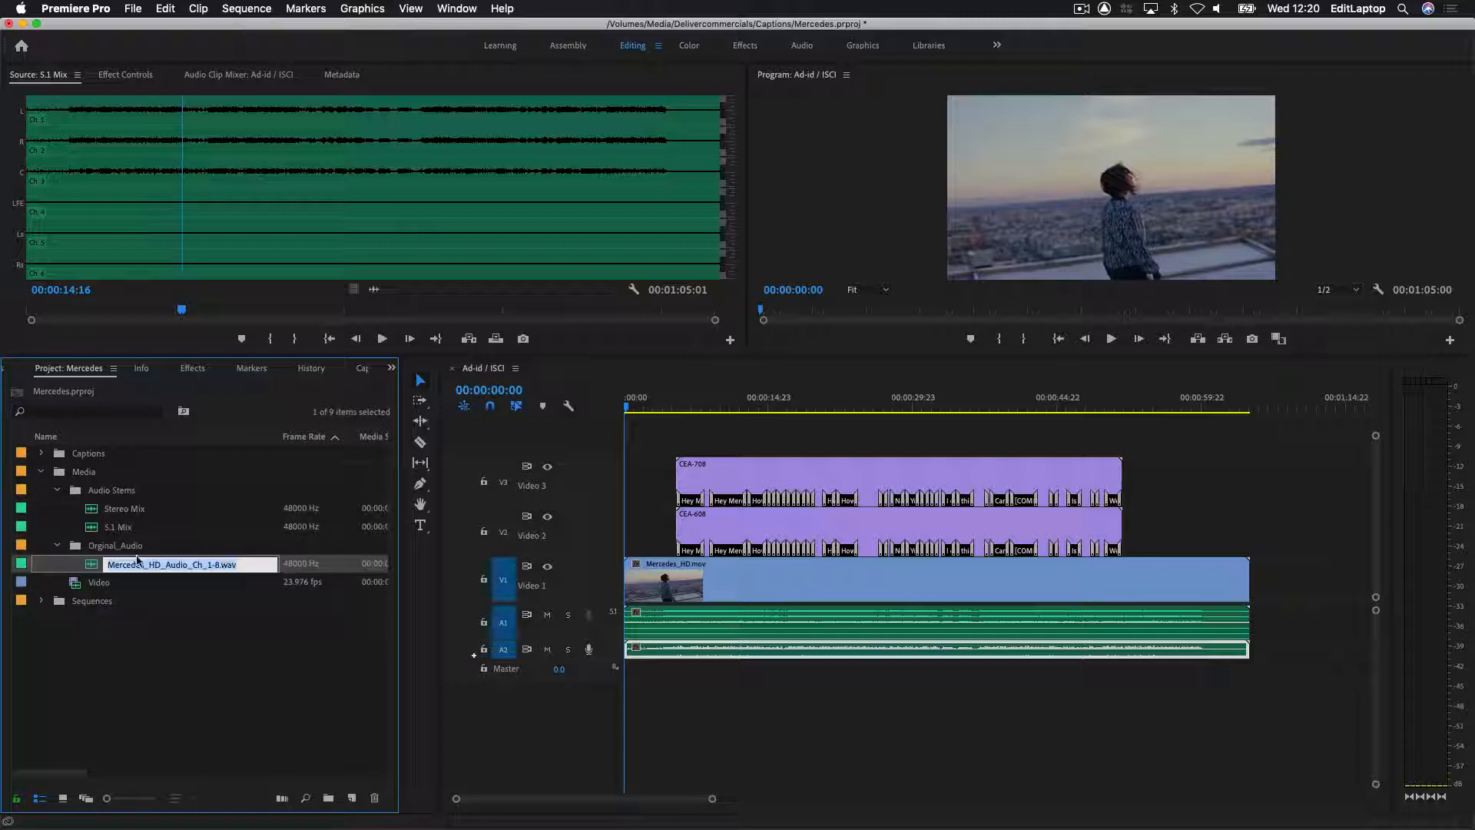
double_click(92, 564)
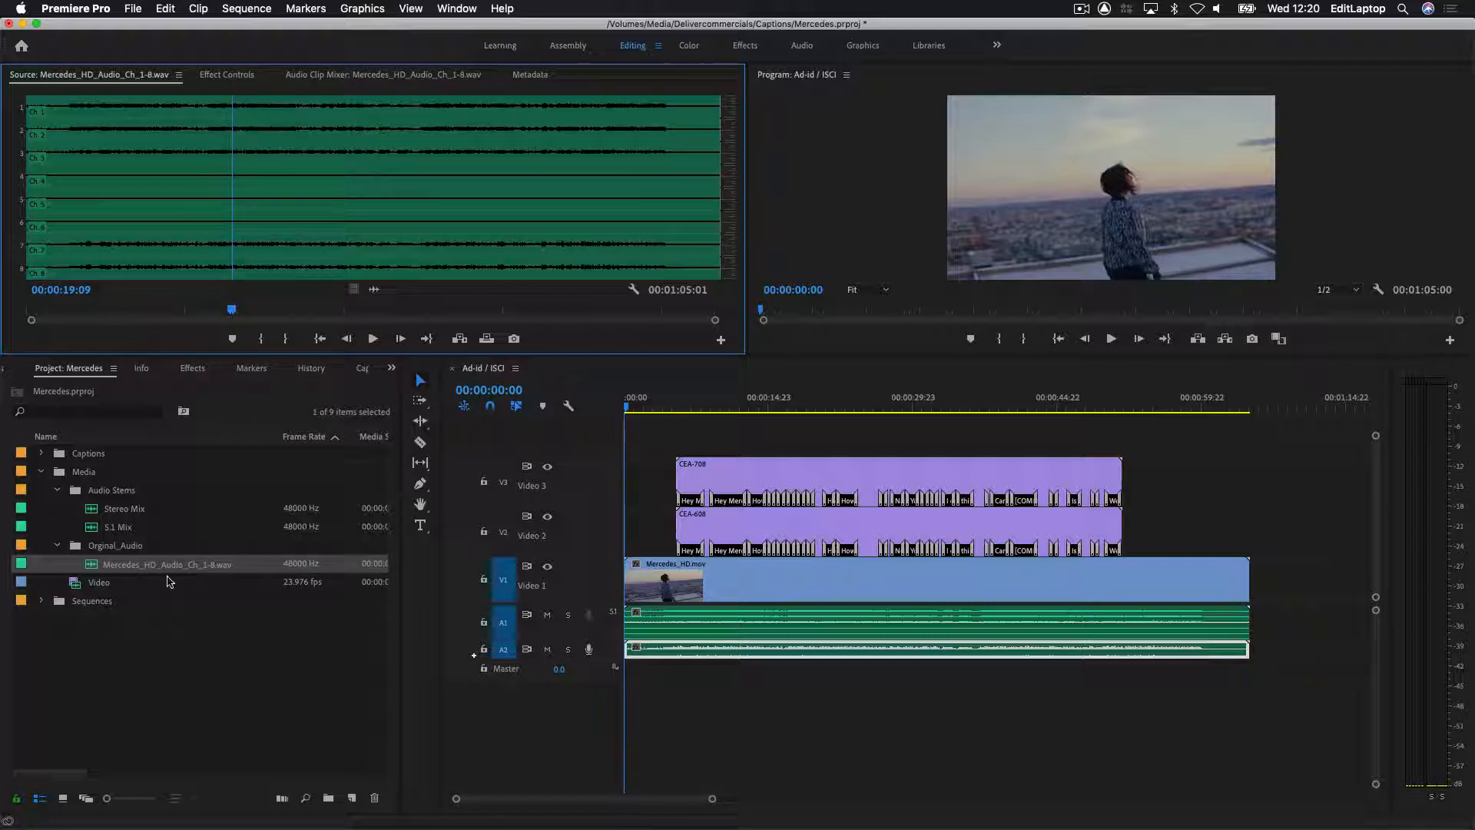
- Duplicate Mercedes_HD_Audio_Ch_1-8.wav at the project's root level and name the copy 5.1
click(114, 597)
click(128, 566)
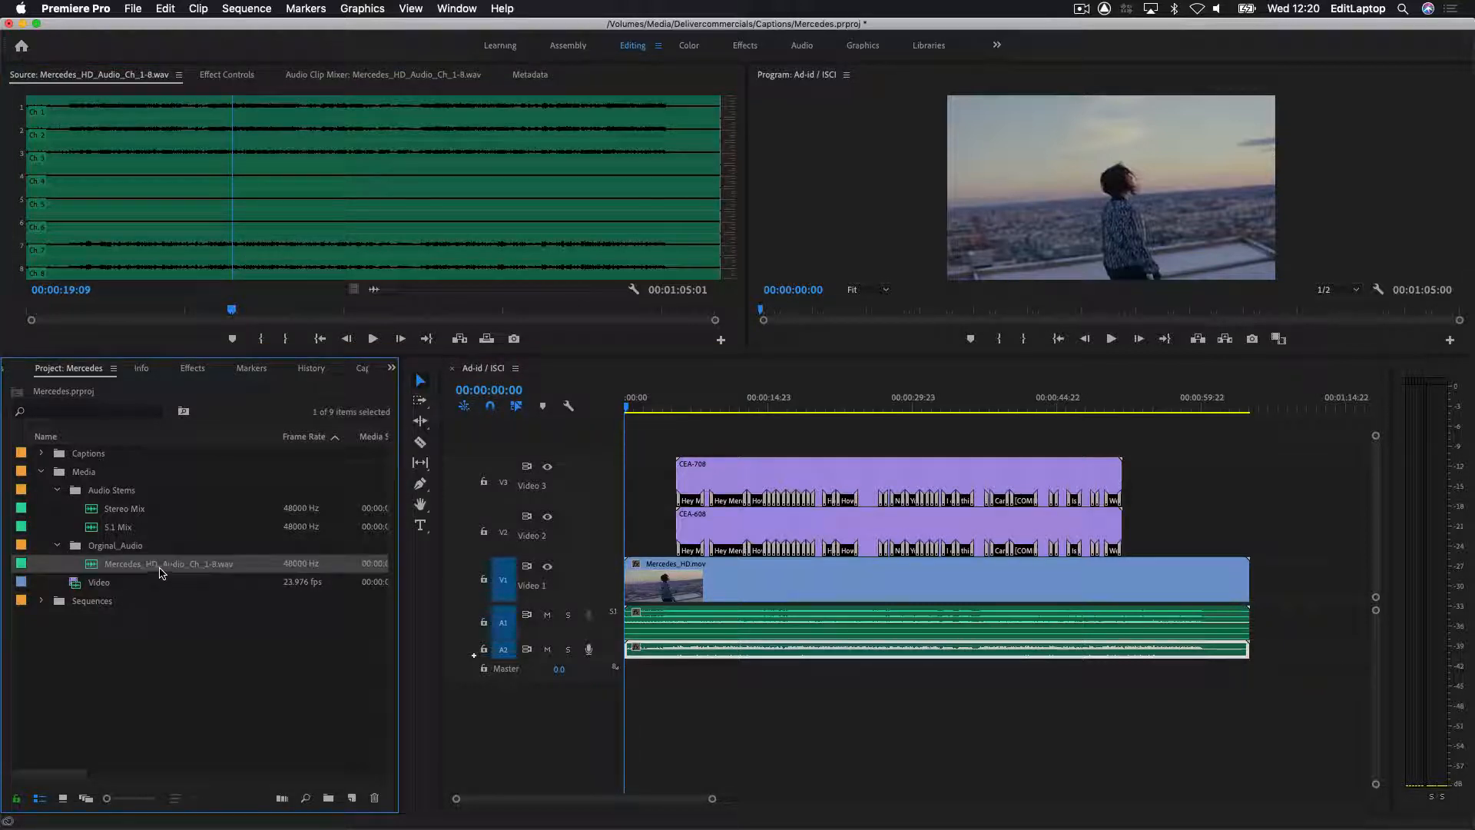
key(super+c)
key(super+v)
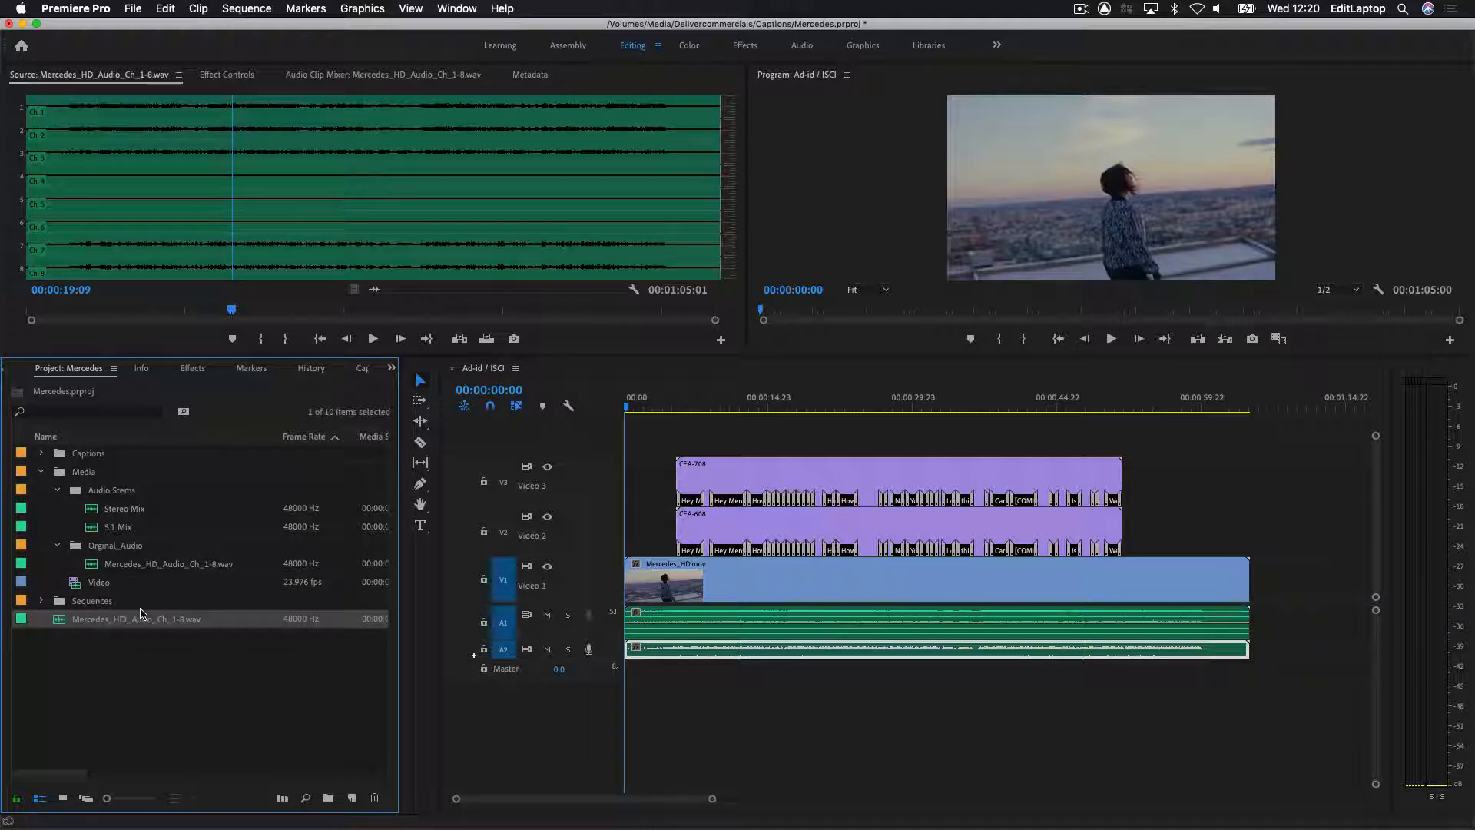
click(158, 619)
text(S)
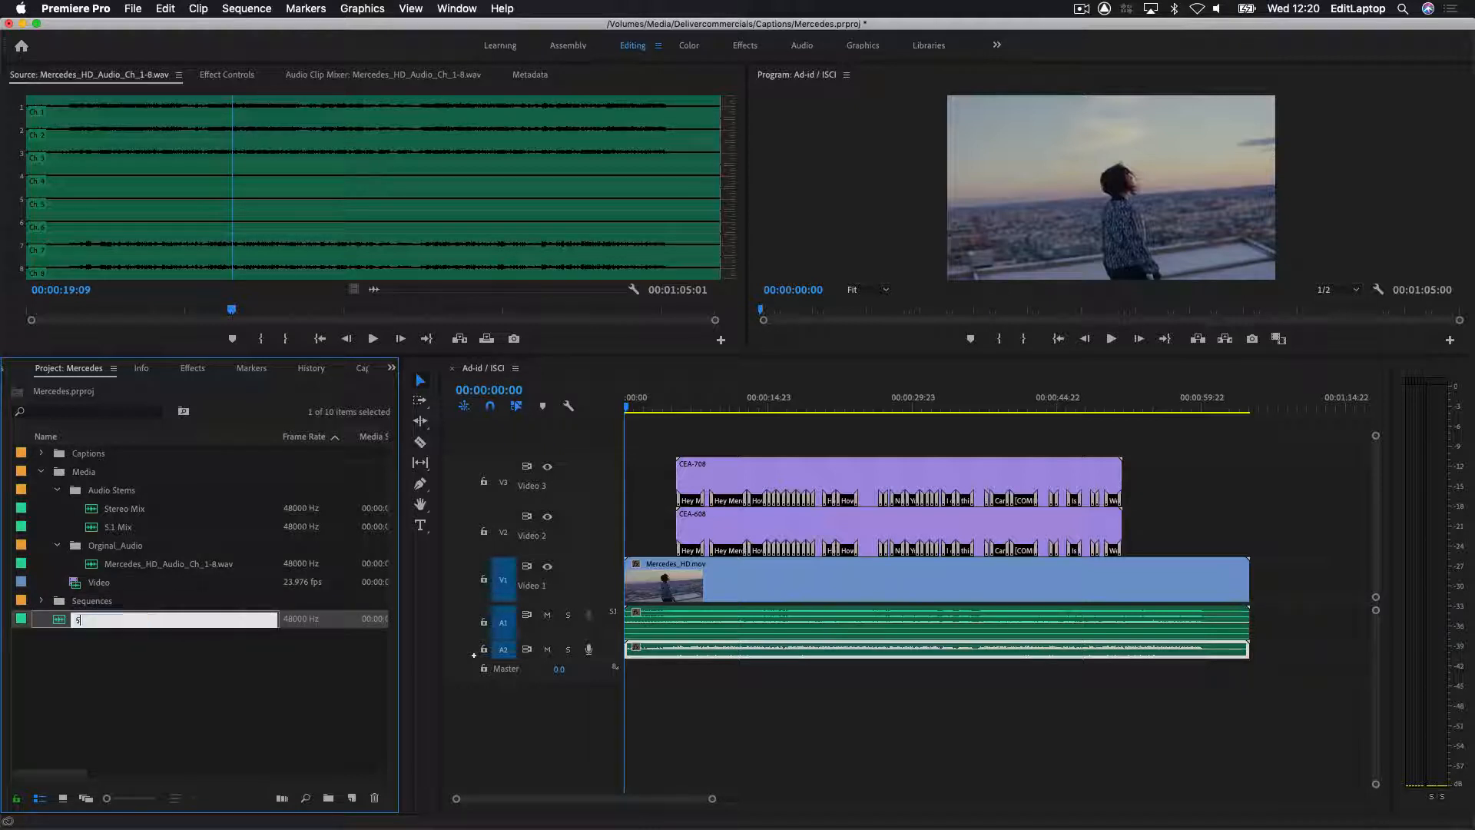
key(BackSpace)
key(Return)
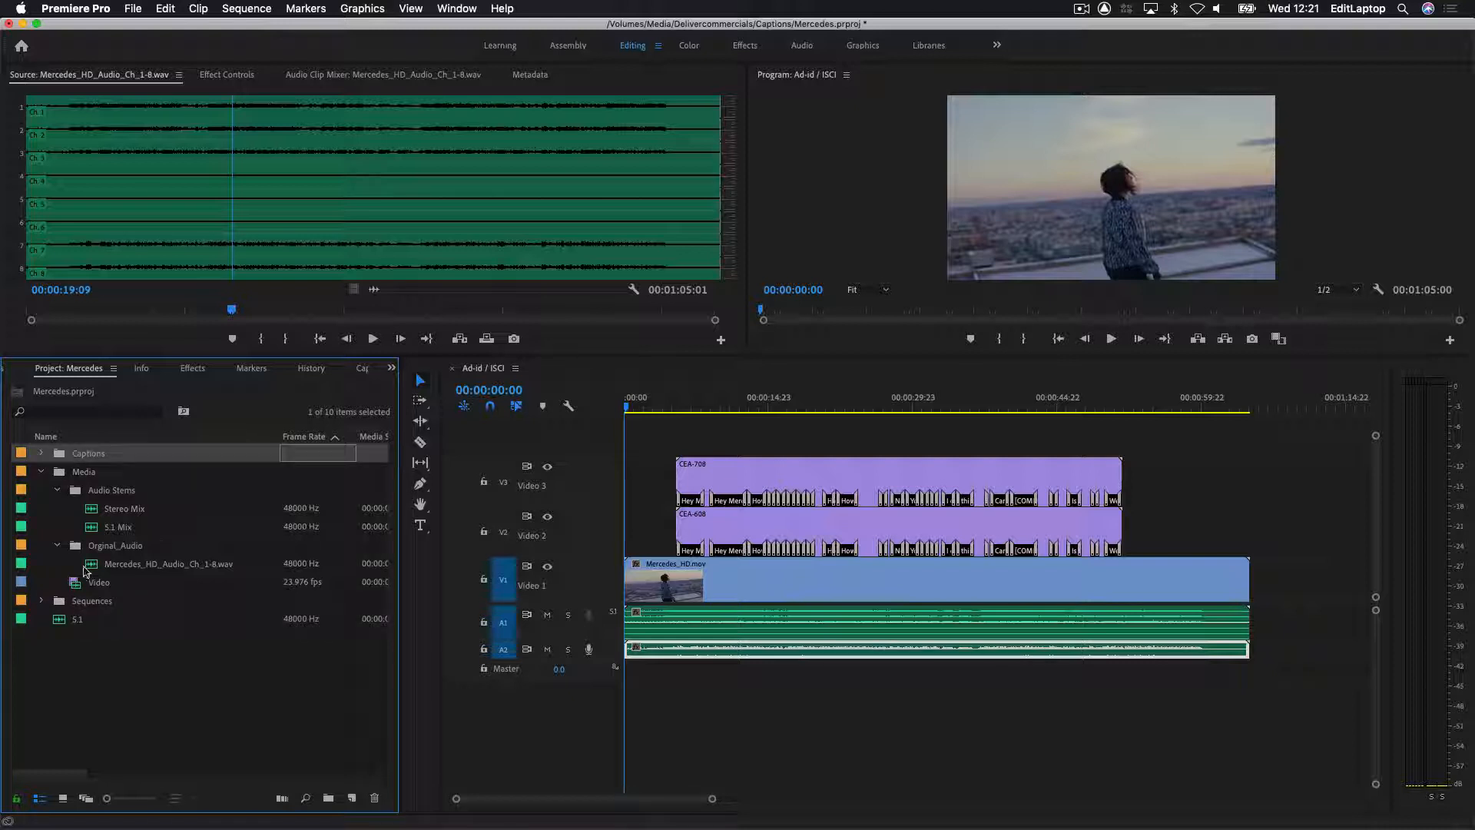
- Modify the 5.1 copy's audio channels to one audio clip with the 5.1 clip channel format
right_click(87, 619)
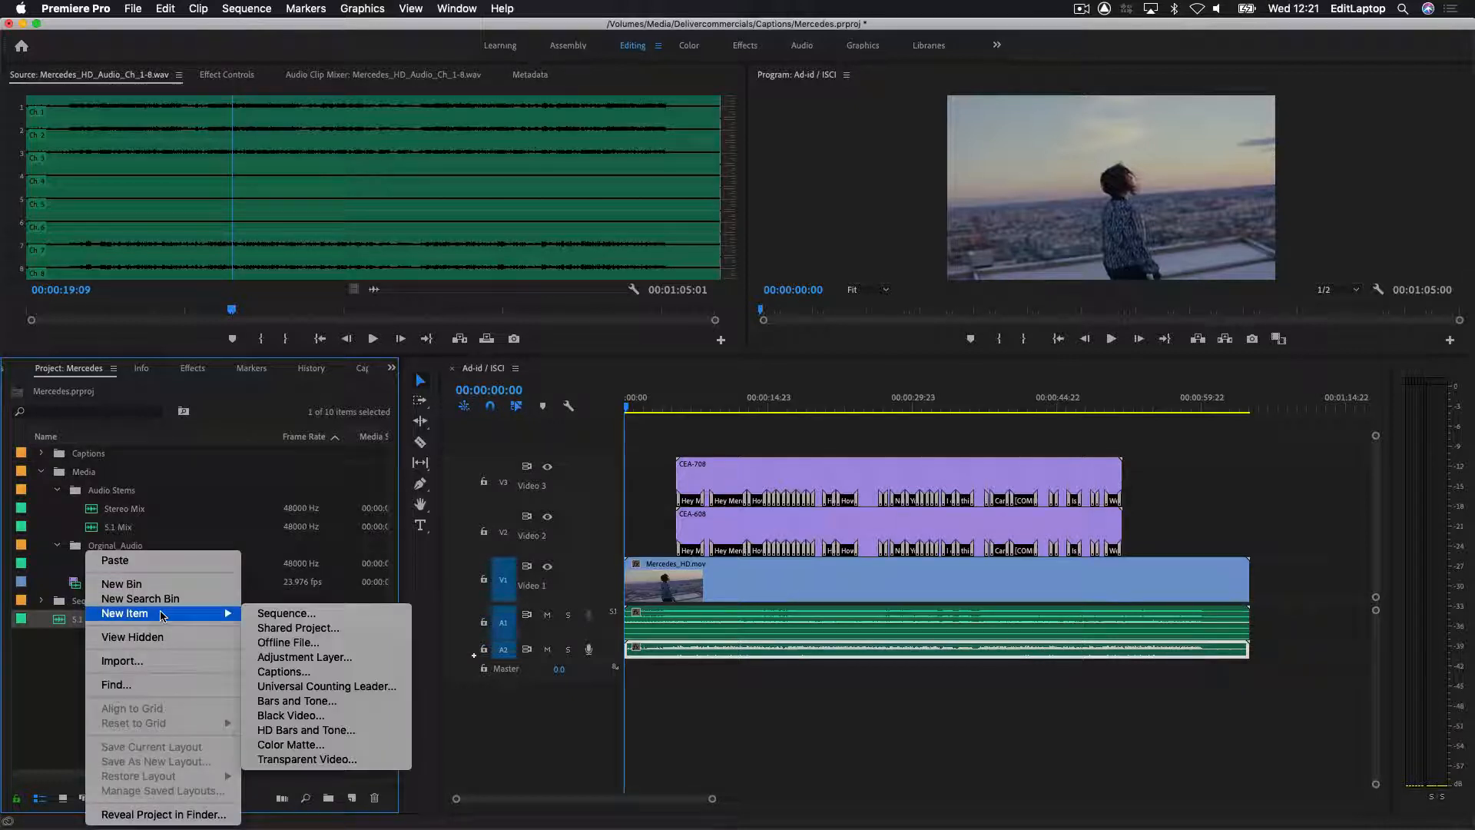
click(43, 654)
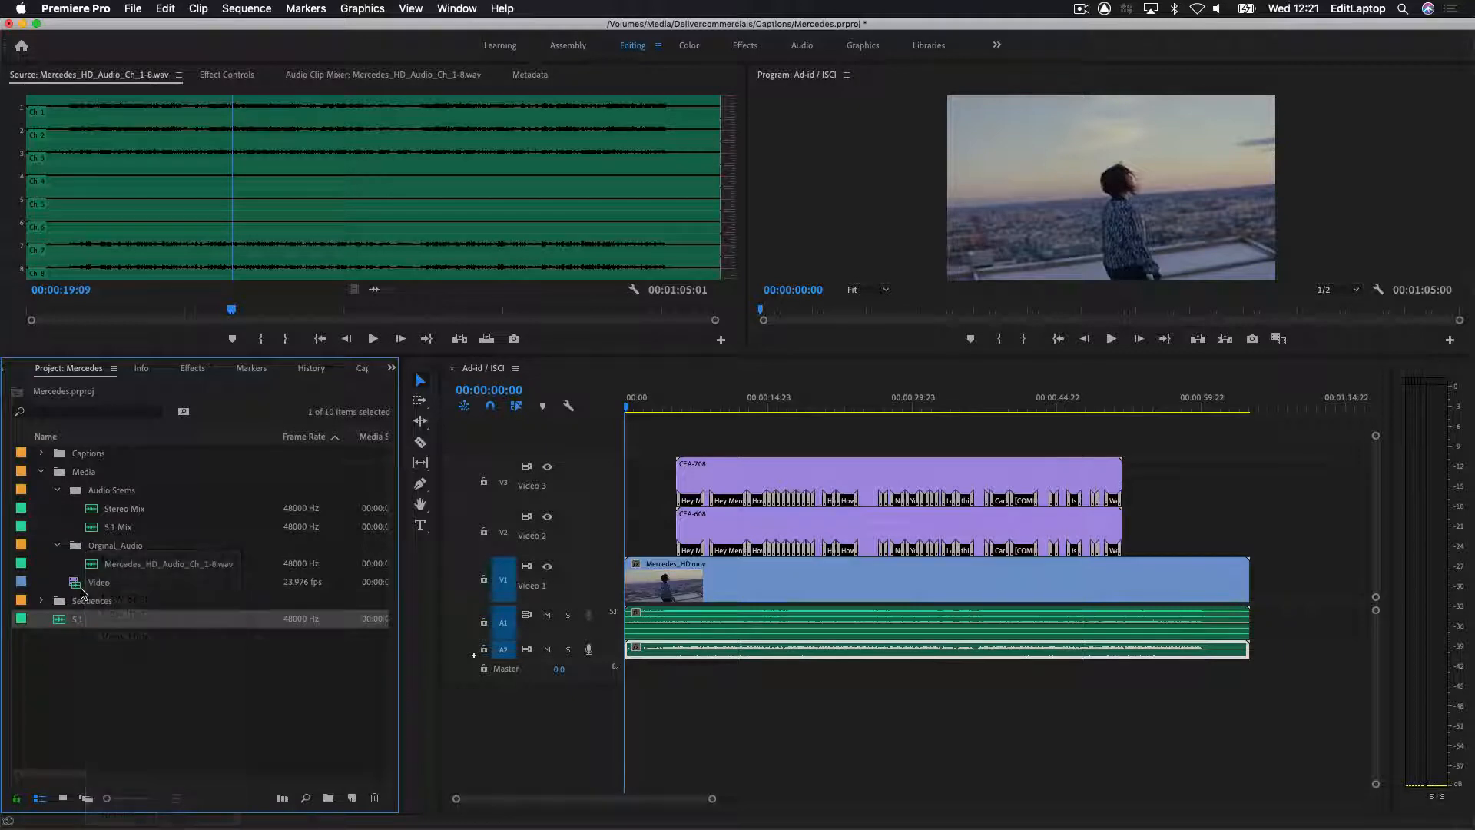
right_click(90, 631)
mouse_move(222, 242)
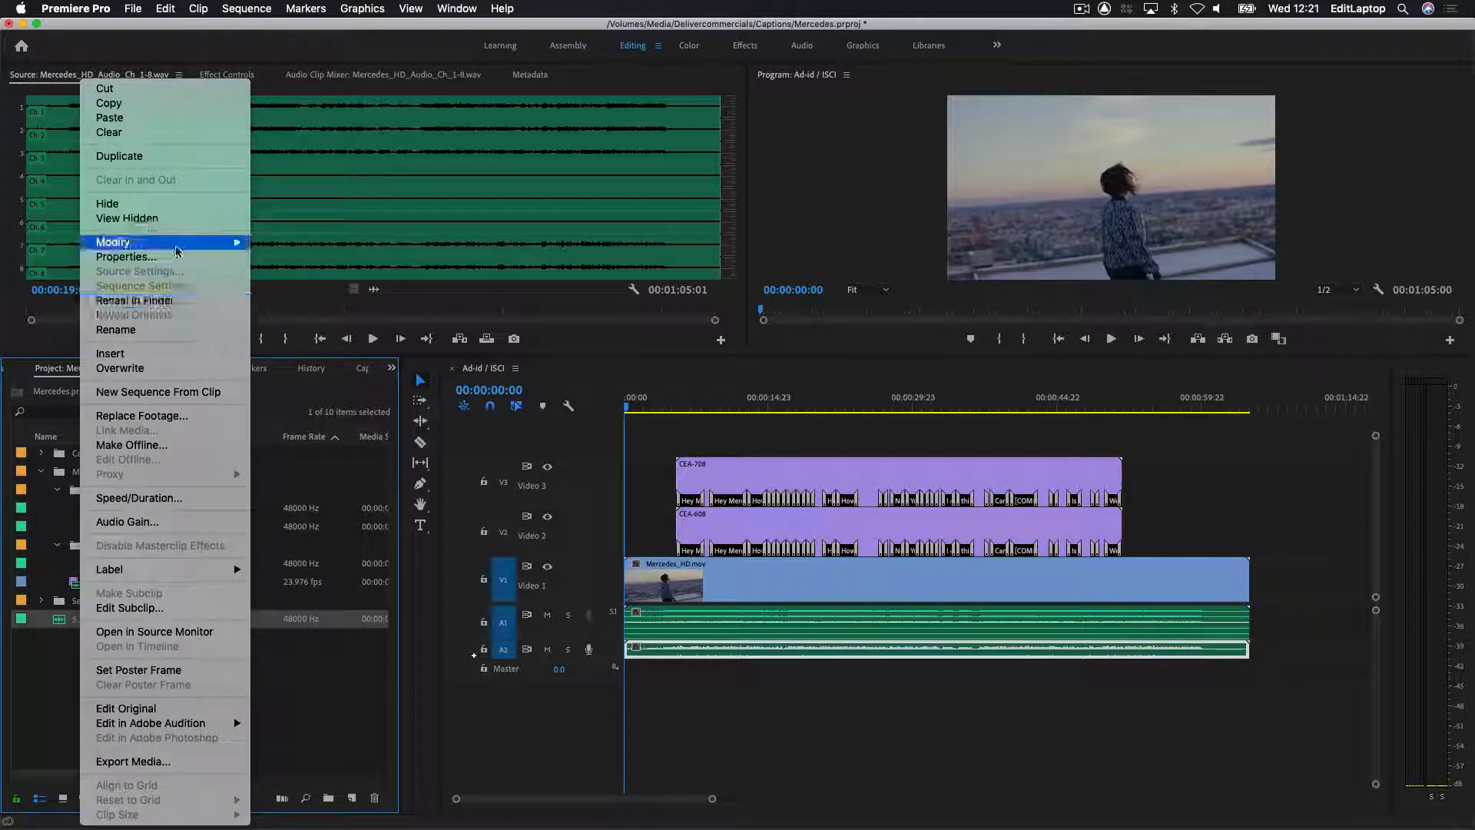
click(328, 248)
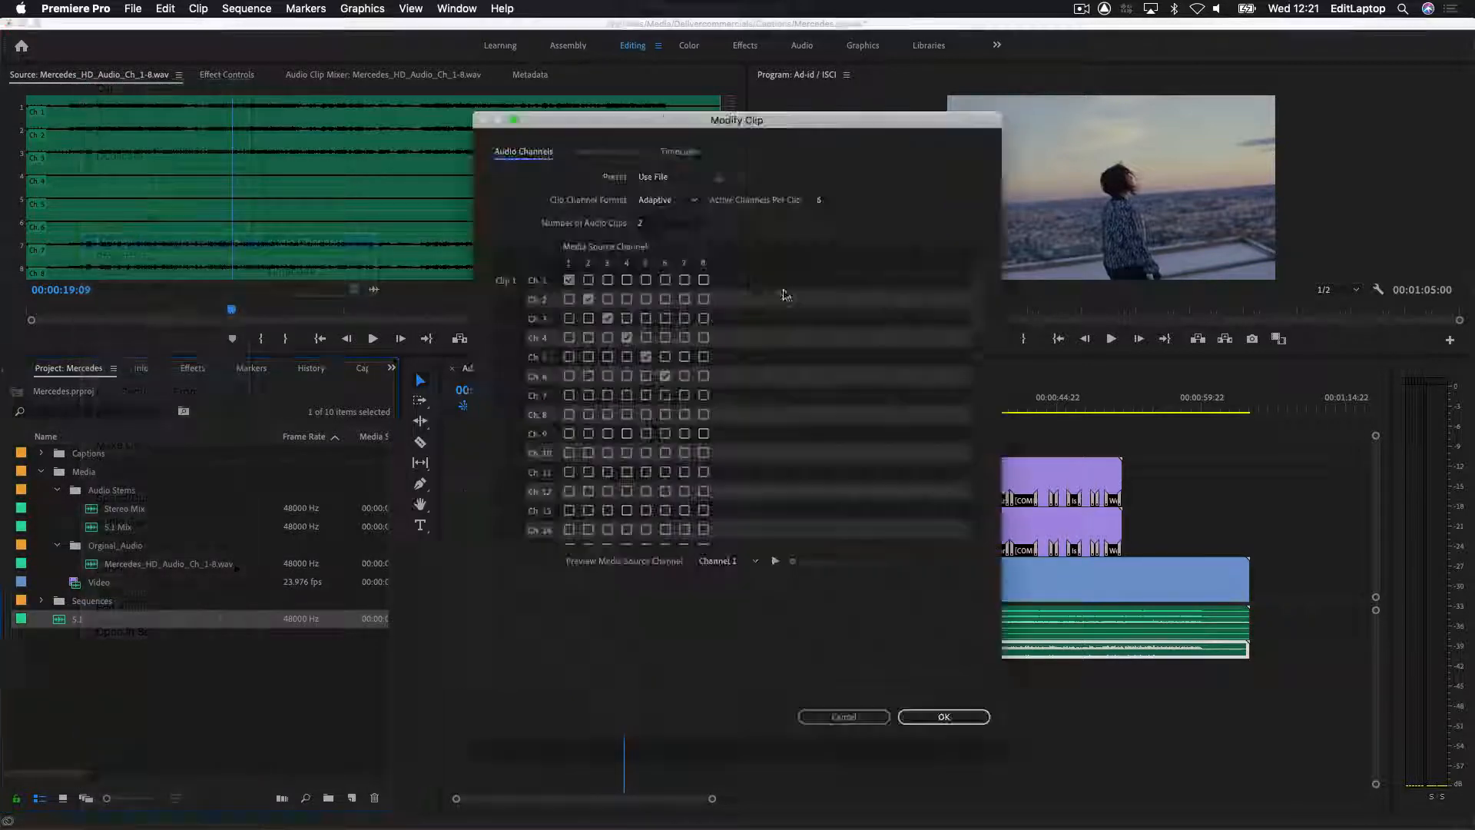
click(644, 223)
text(1)
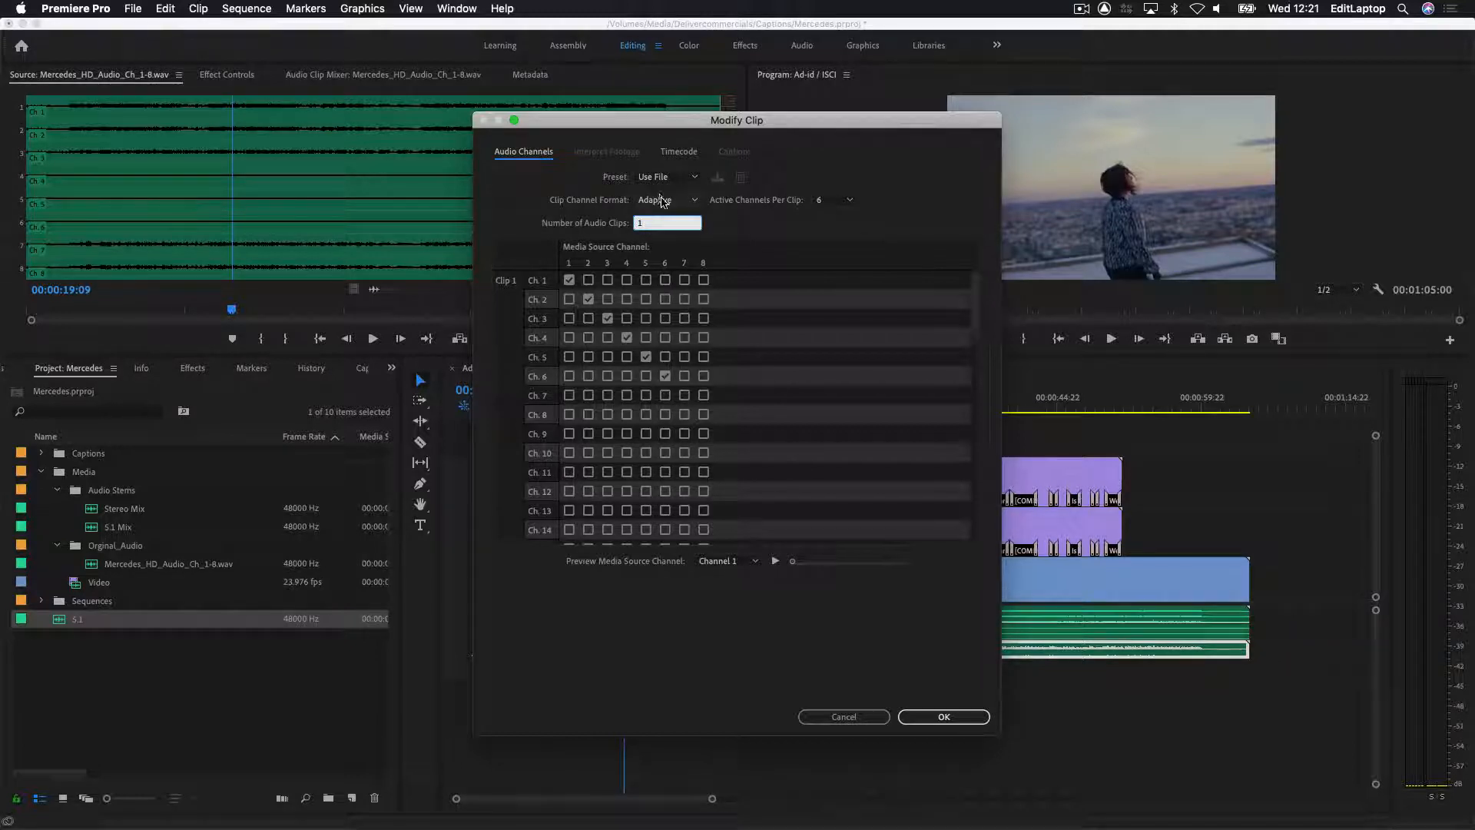
click(662, 200)
click(655, 249)
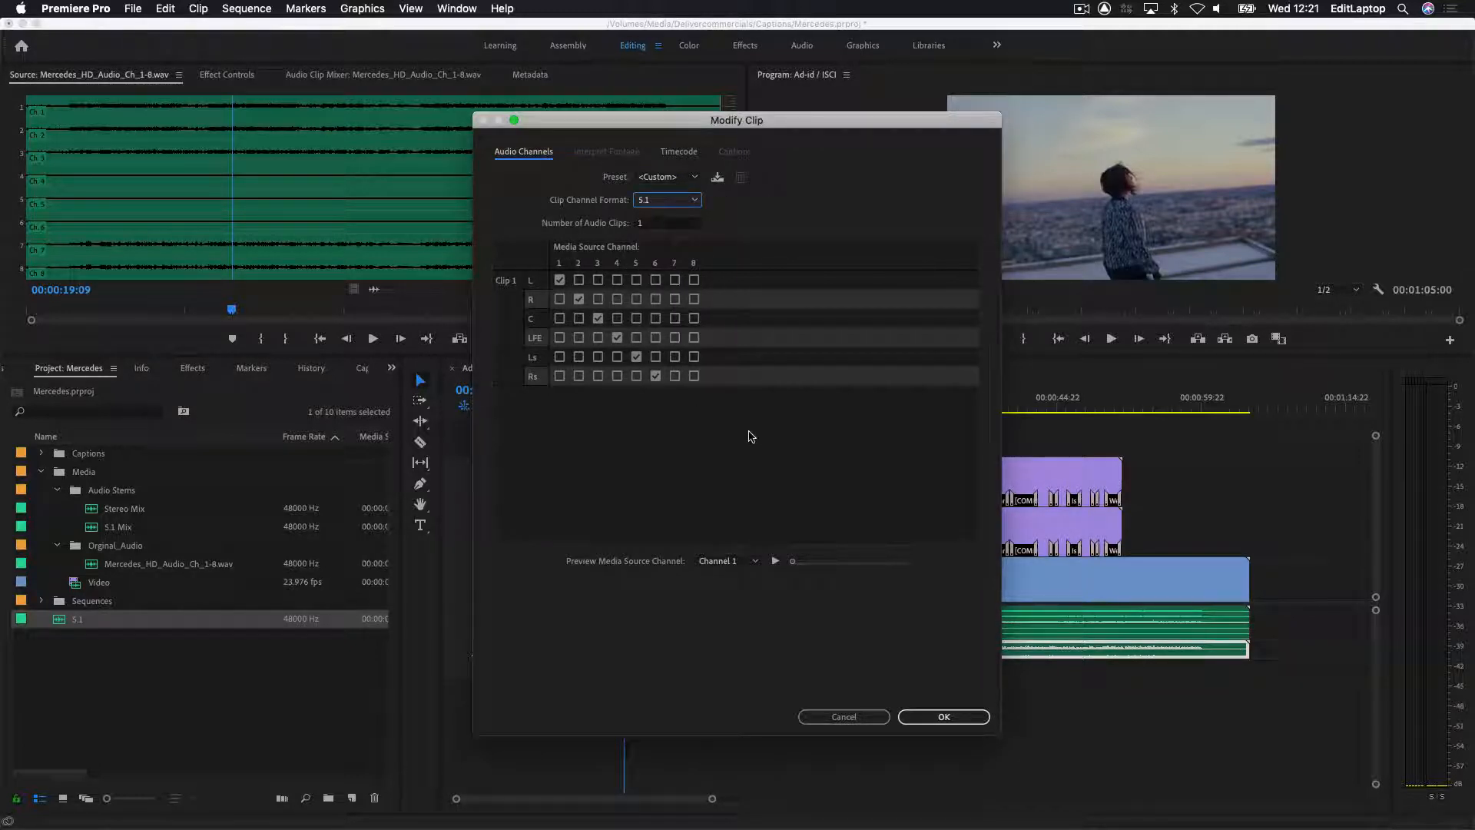
click(943, 717)
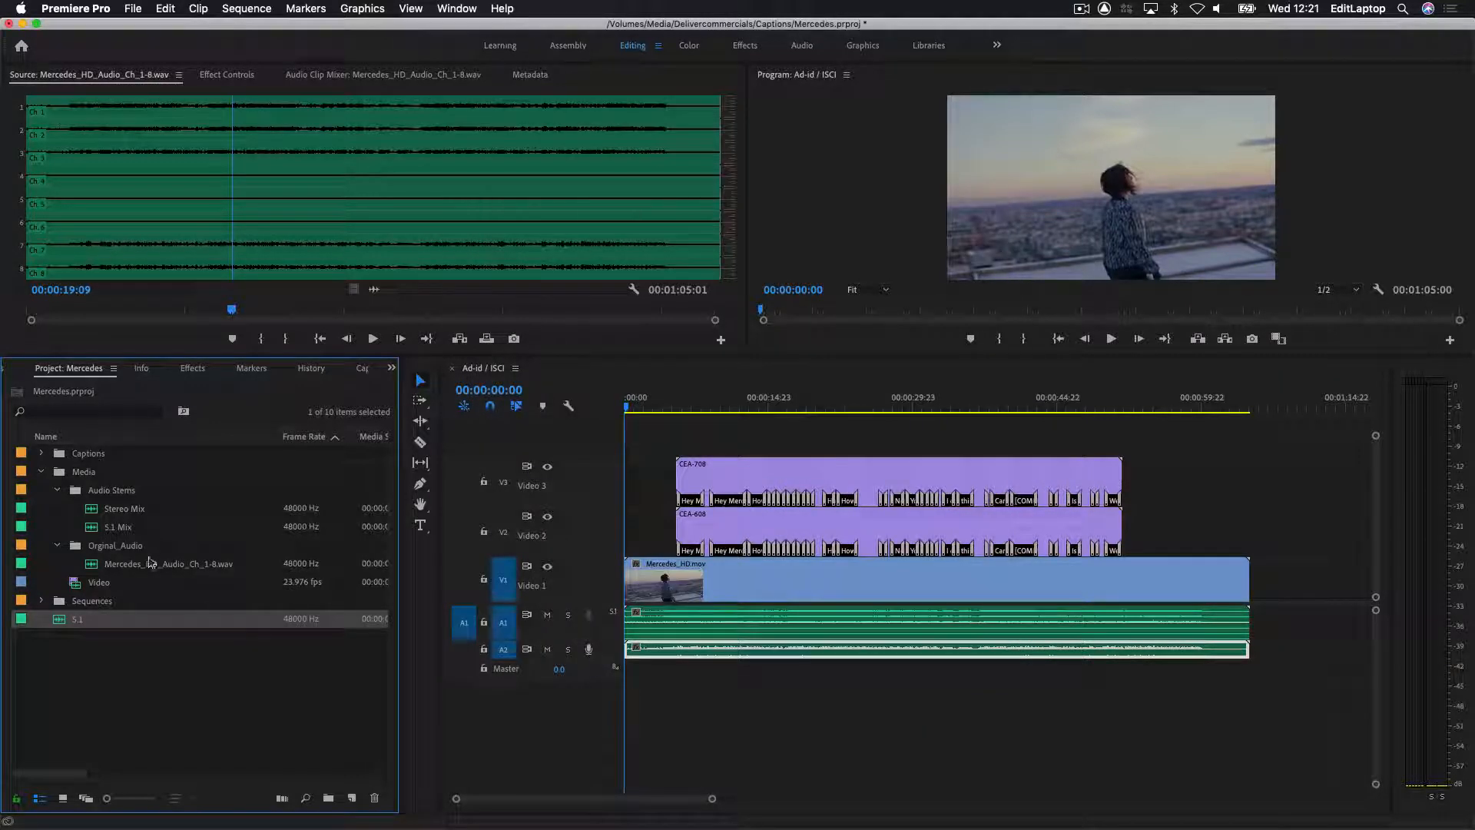
- Make a second copy of Mercedes_HD_Audio_Ch_1-8.wav at the project's root level and name it Stereo
click(172, 565)
key(super+v)
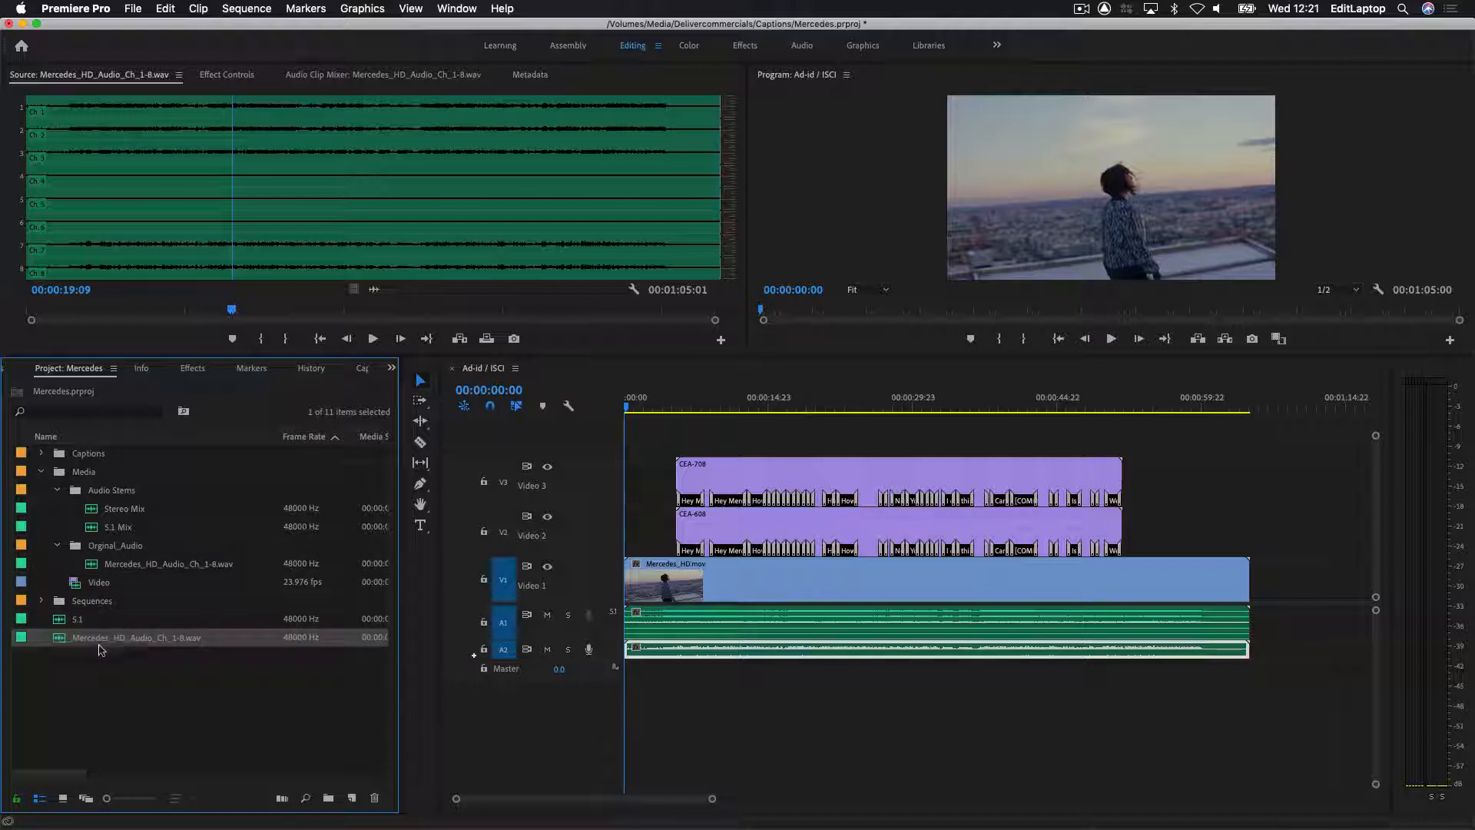
click(170, 637)
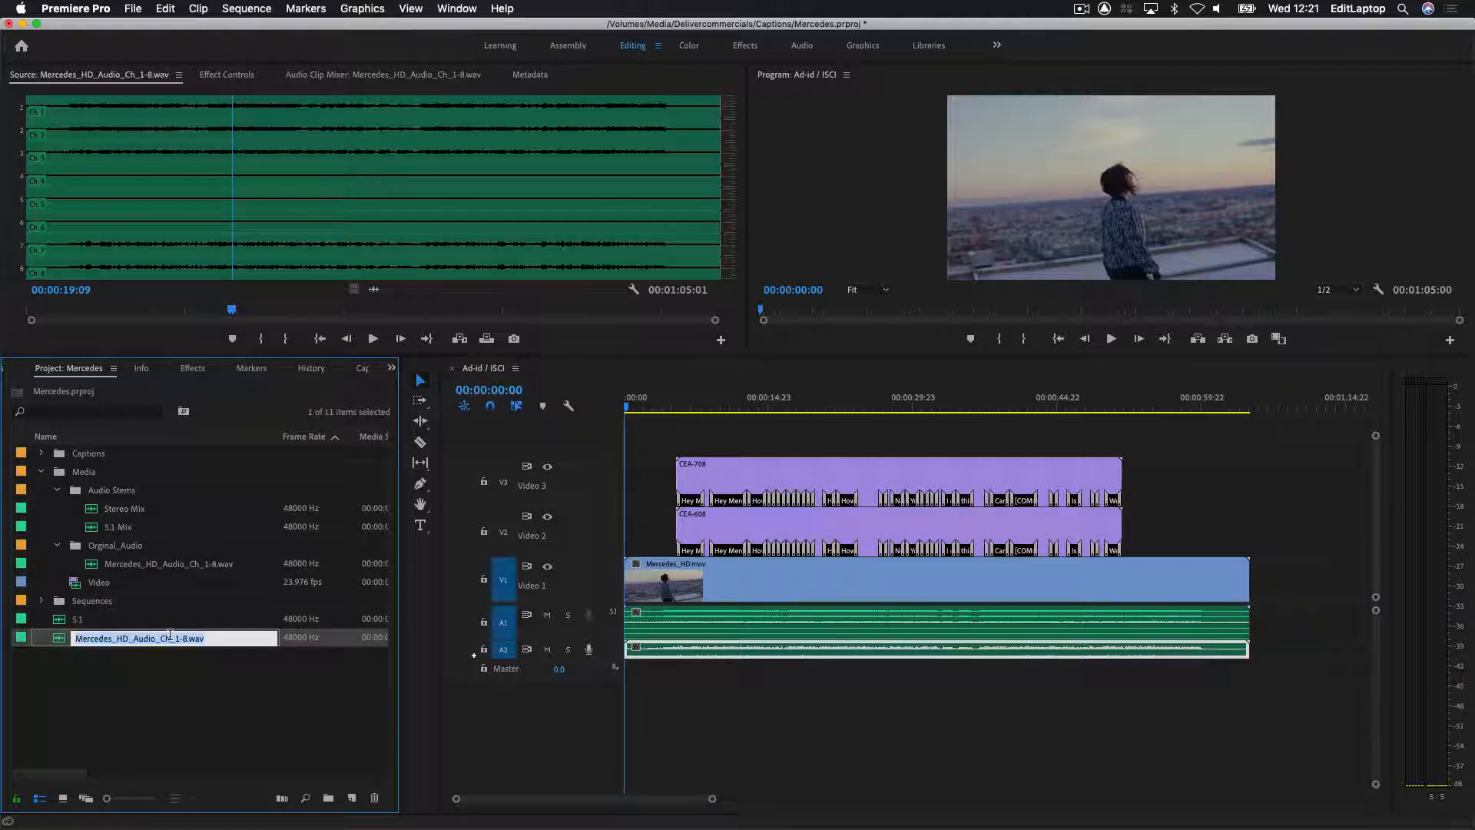
text(Stereo)
key(Return)
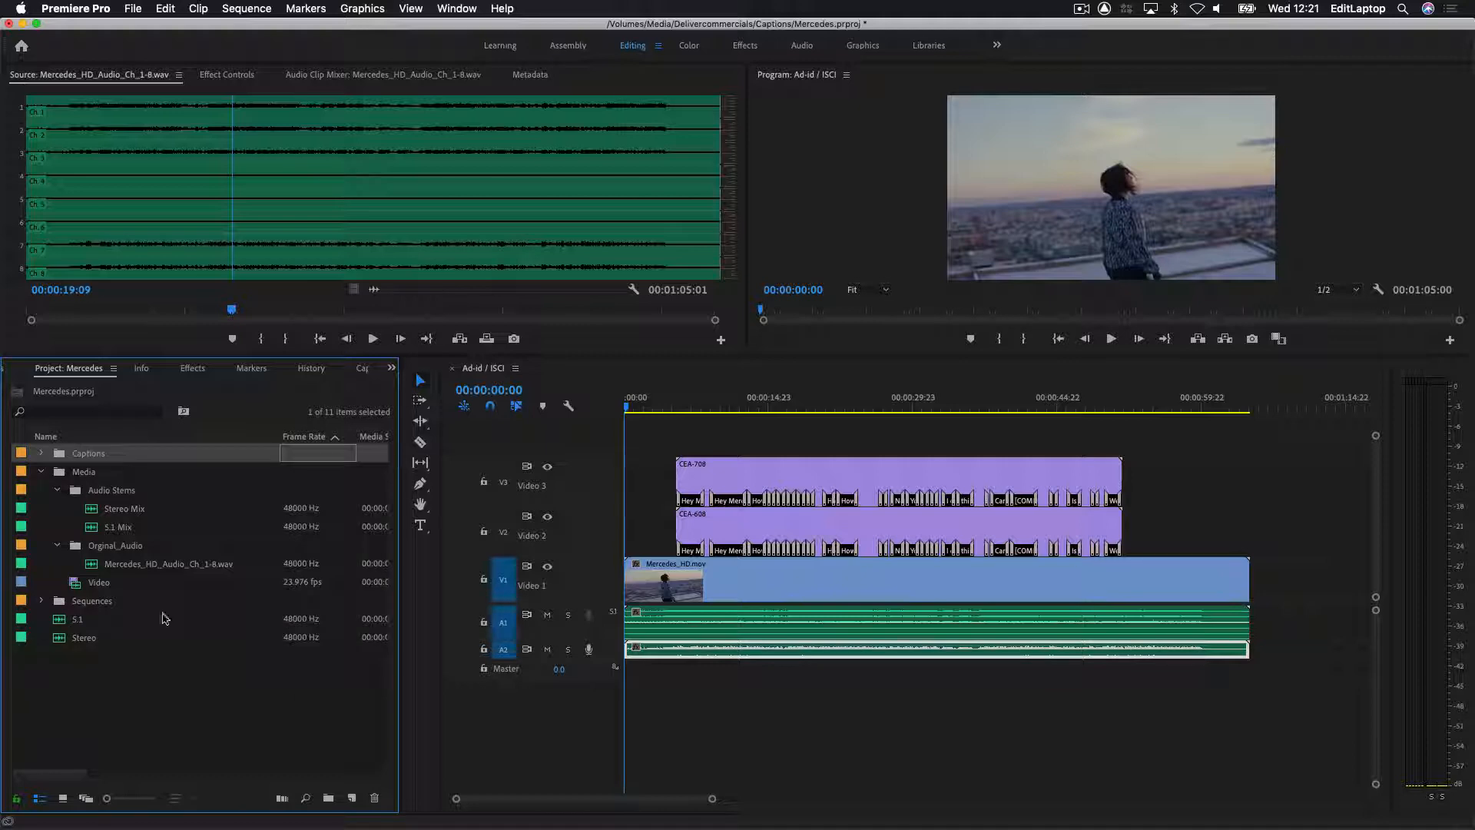
- Set the Stereo copy's clip channel format to Stereo with one audio clip
right_click(88, 637)
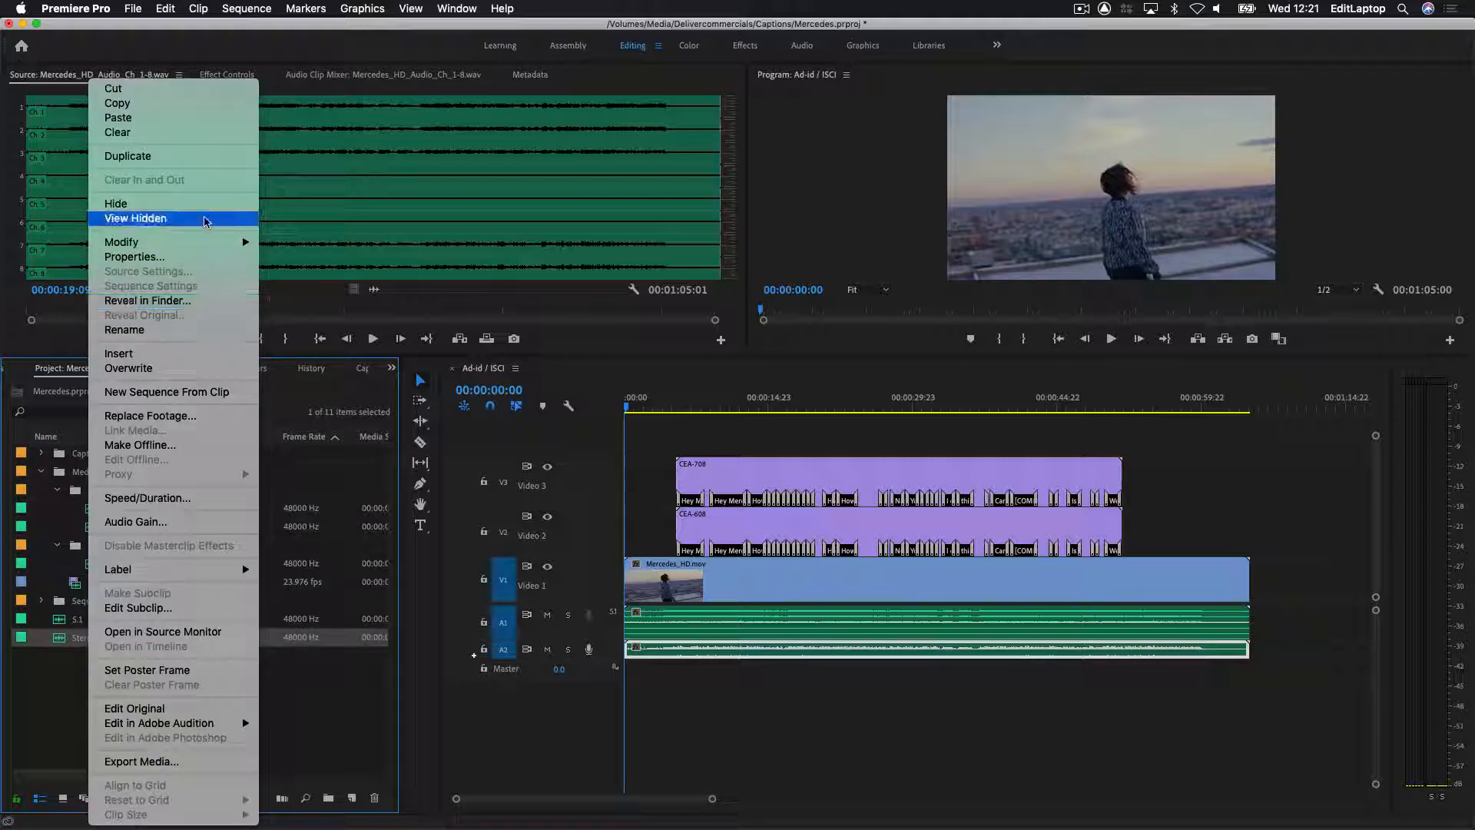
mouse_move(205, 243)
click(330, 243)
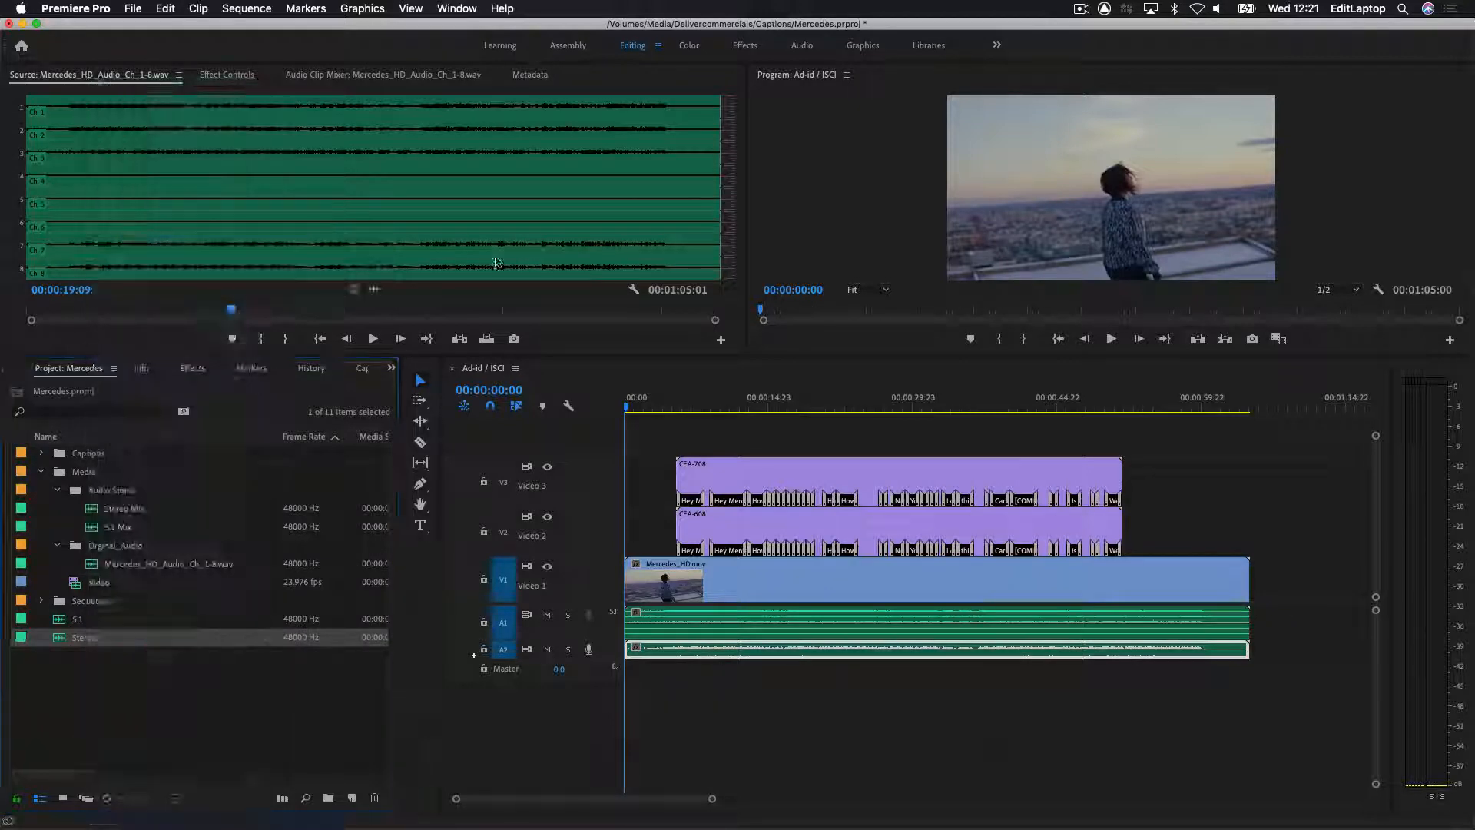
click(666, 200)
click(672, 241)
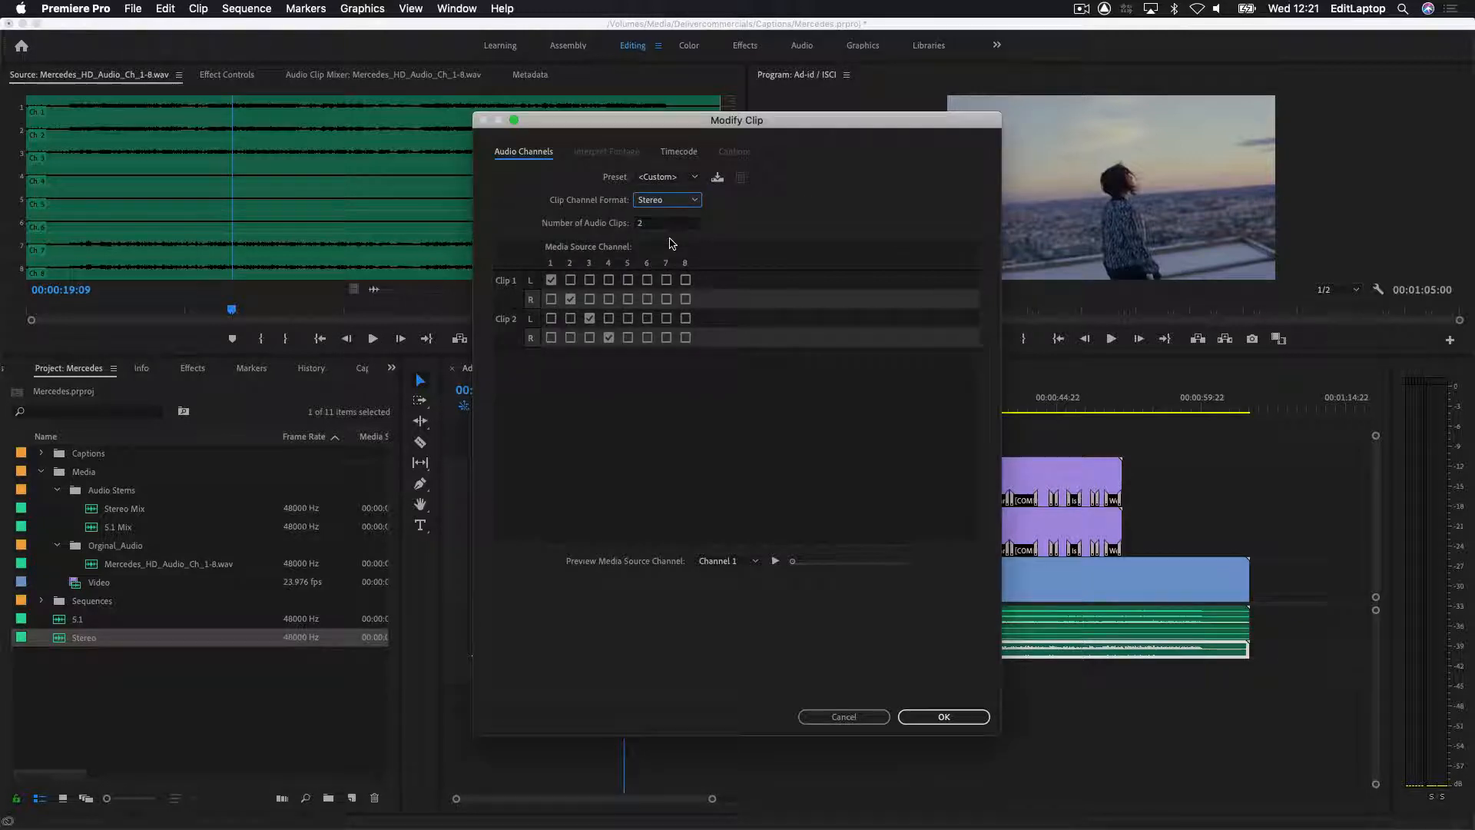
click(653, 223)
text(21)
click(660, 239)
click(665, 225)
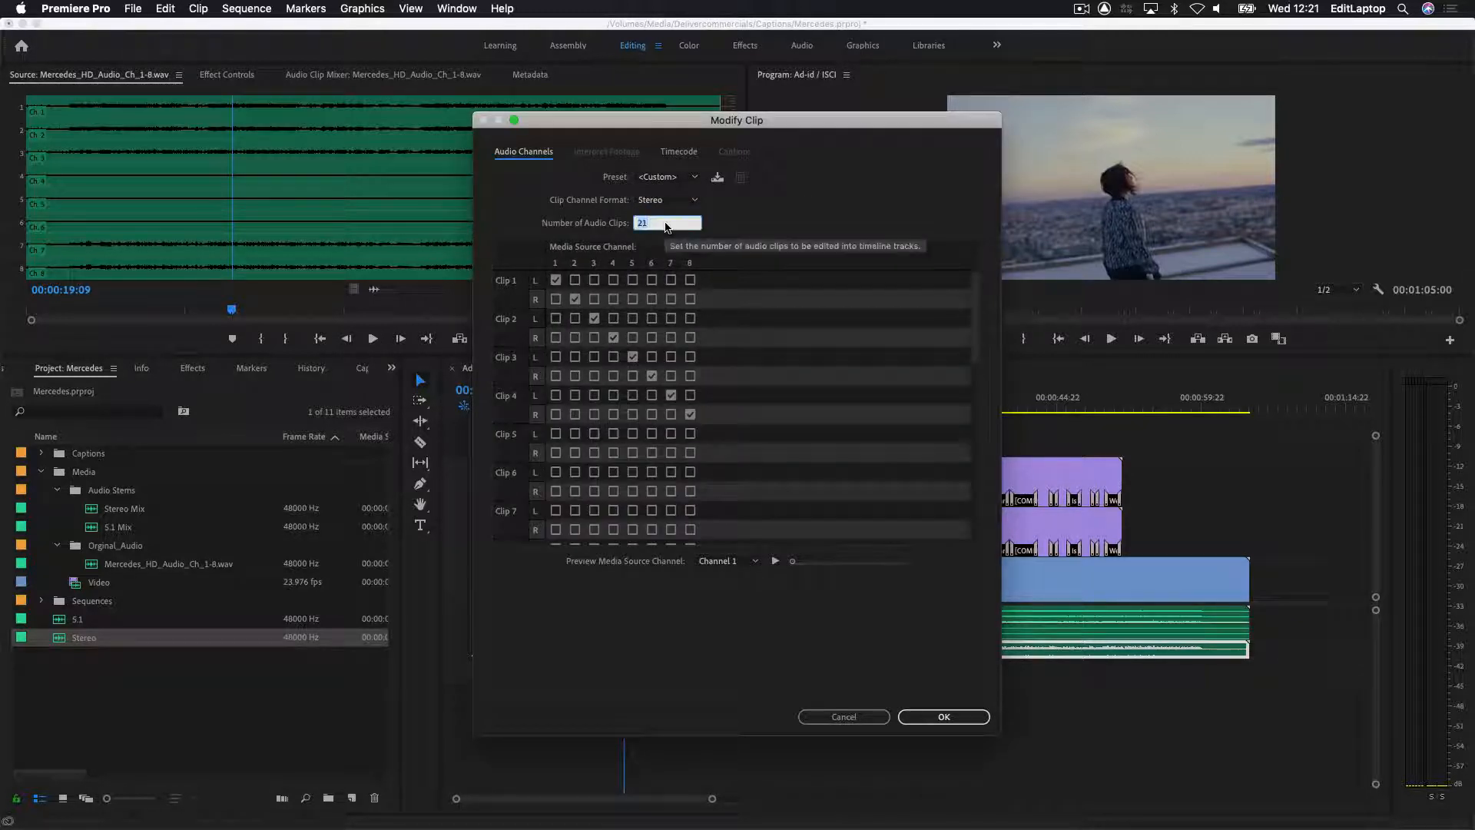
text(1)
key(Return)
- Map the Stereo copy's L channel to media source channel 7 and its R channel to channel 8
click(560, 291)
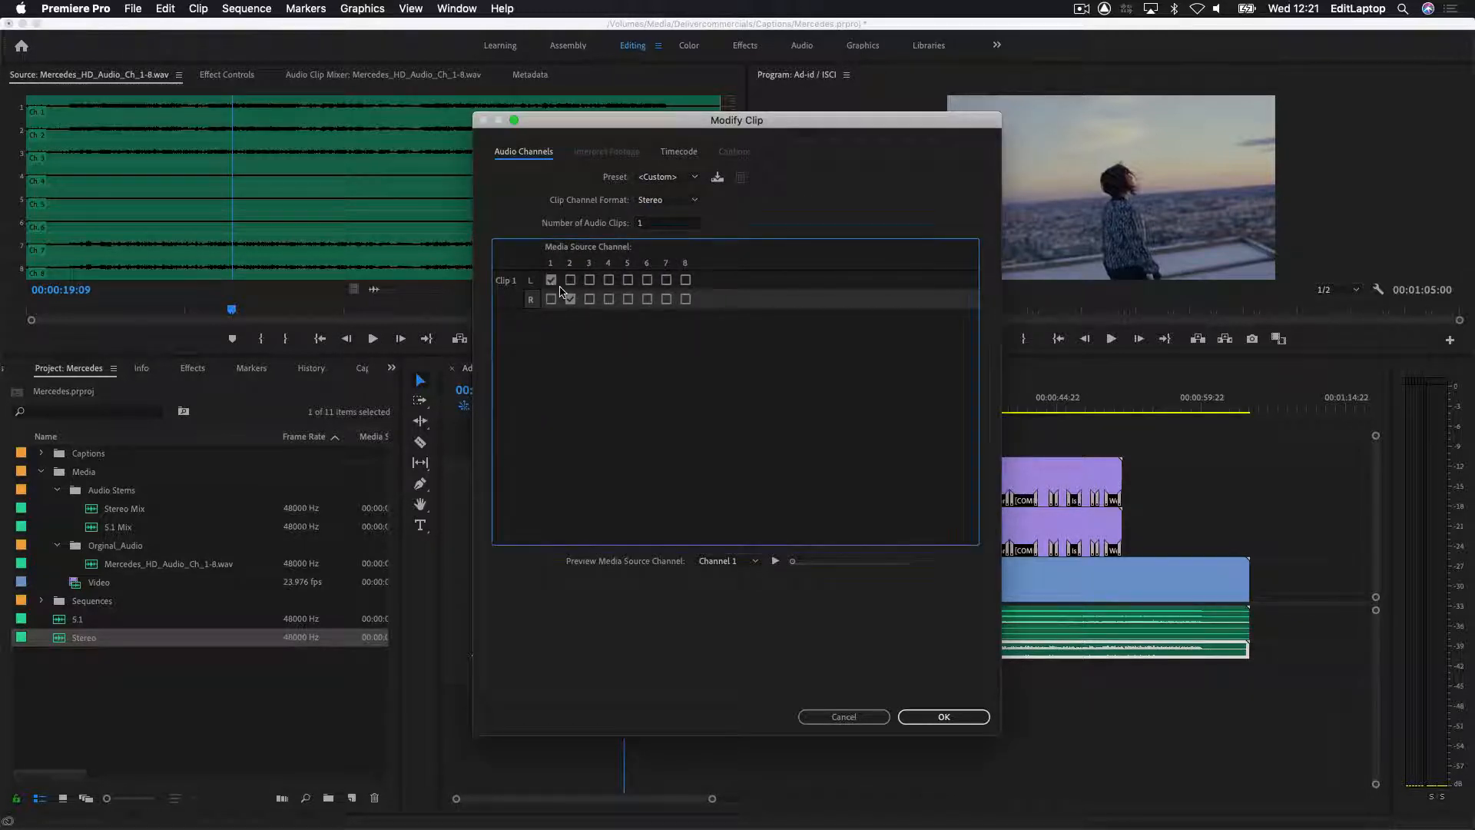
click(570, 299)
click(551, 279)
click(666, 279)
click(686, 298)
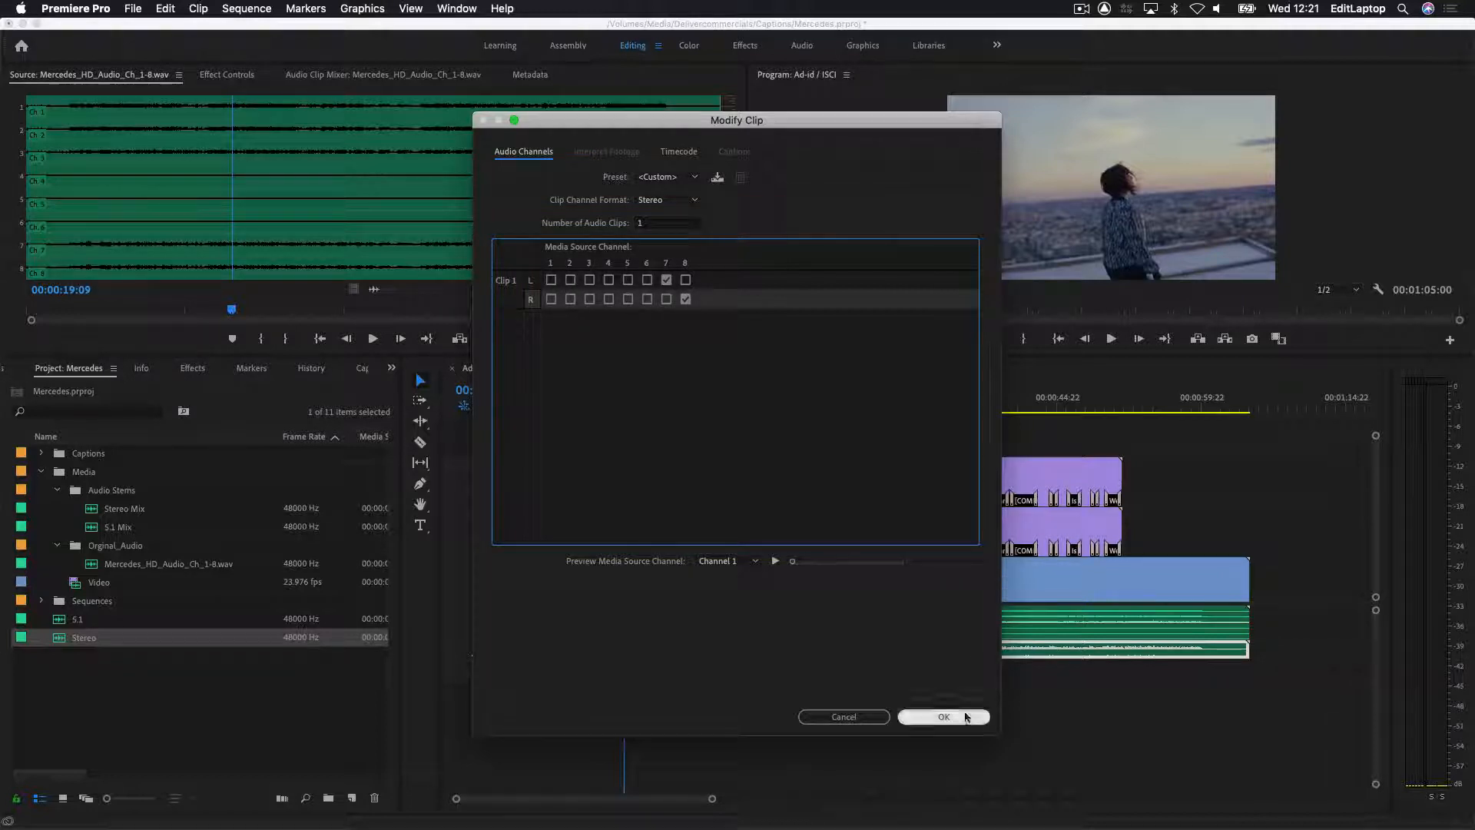
click(966, 717)
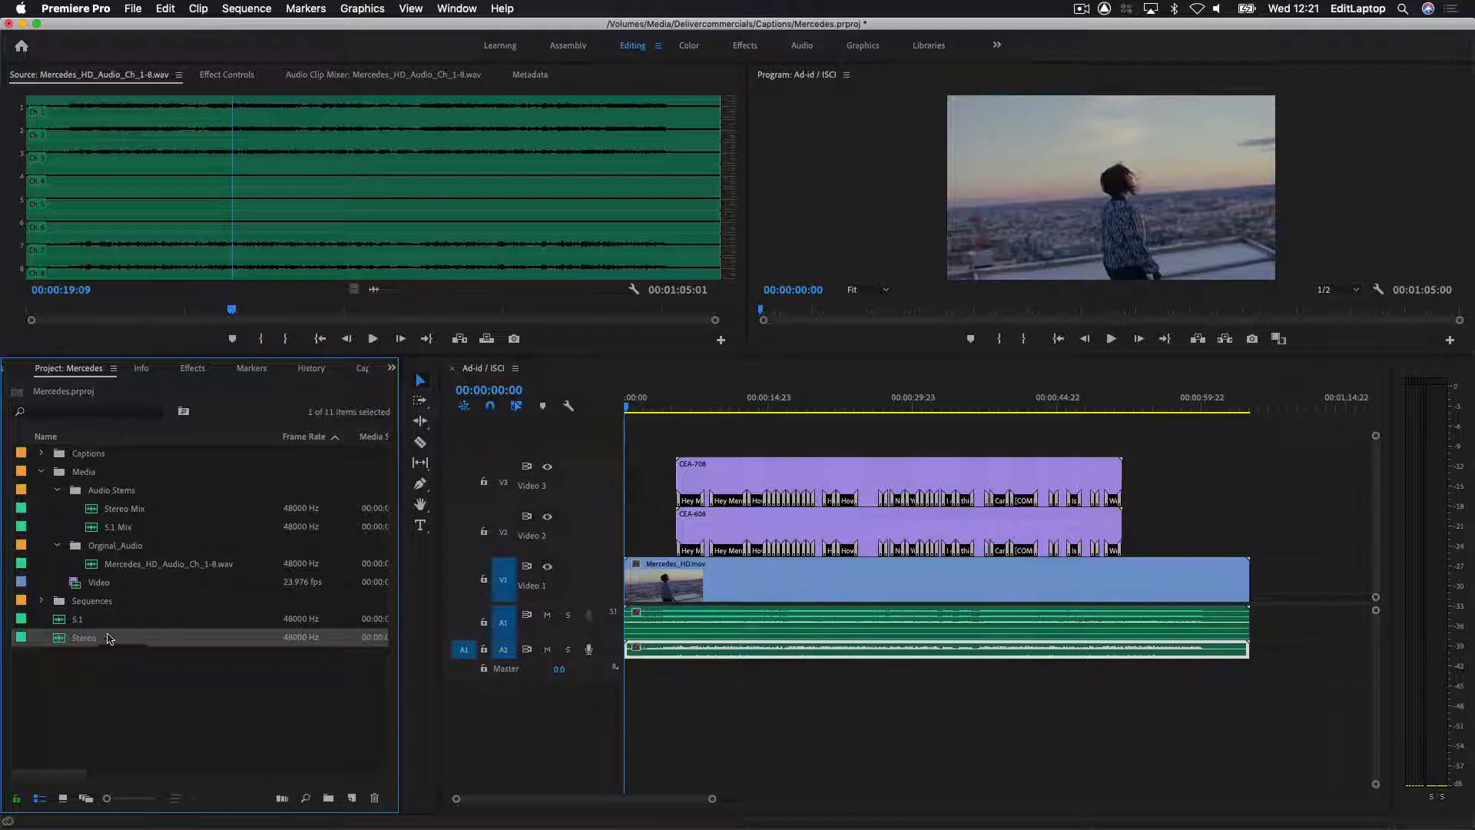
- Check the 5.1 and Stereo copies' waveforms in the Source monitor and delete both copies from the project
double_click(62, 622)
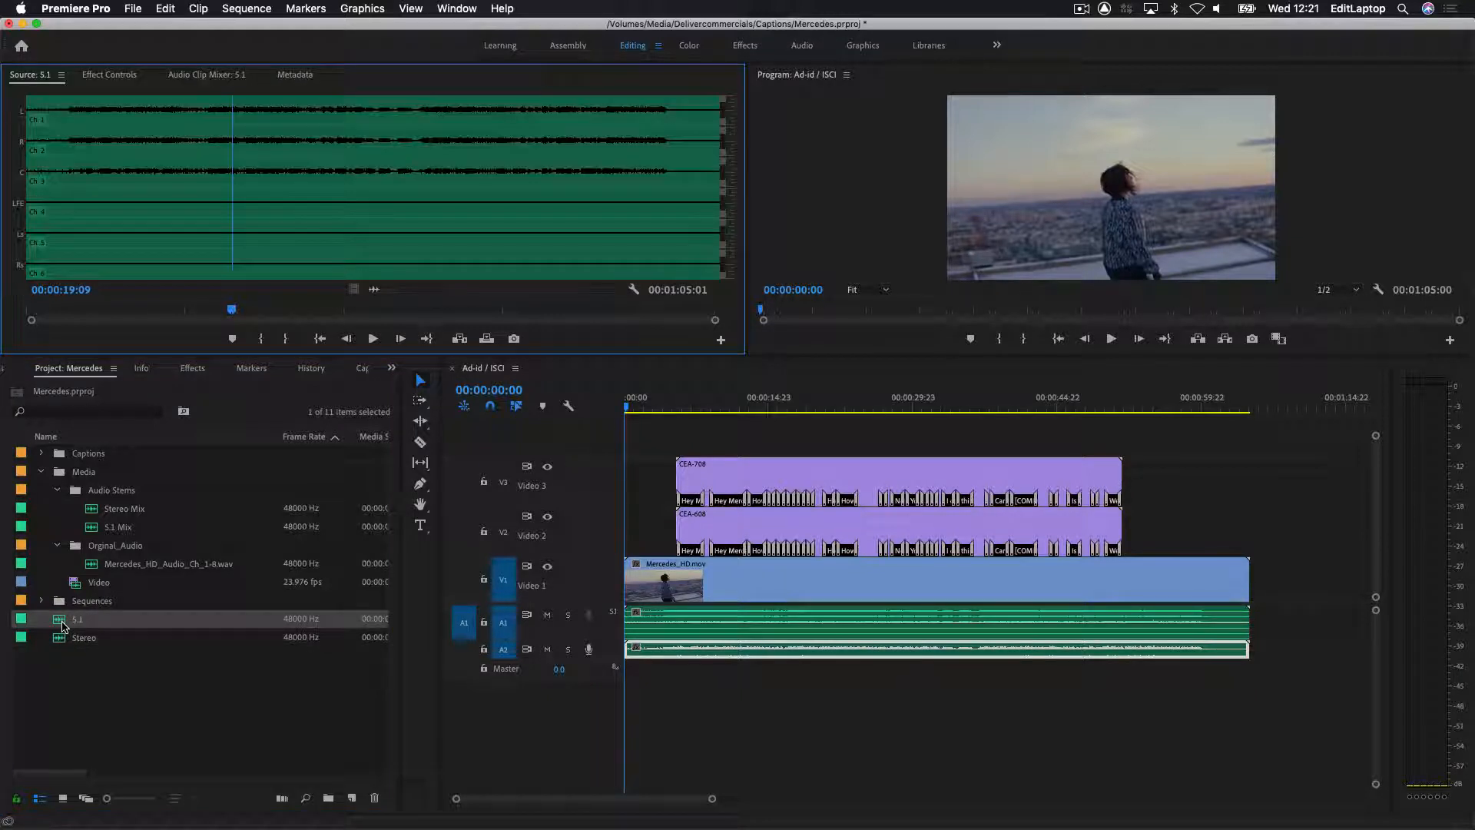
click(65, 643)
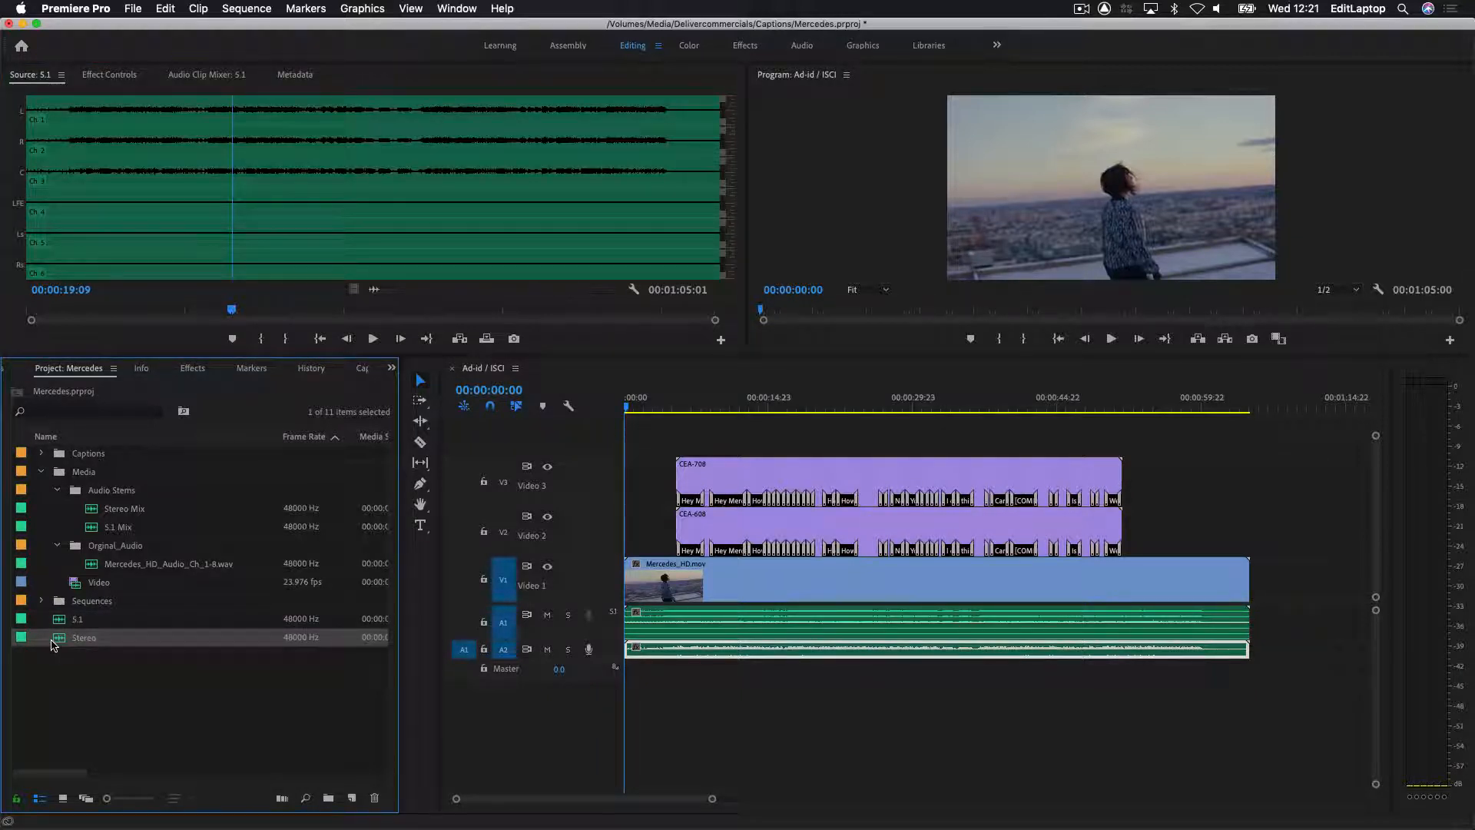
double_click(54, 643)
shift+click(87, 625)
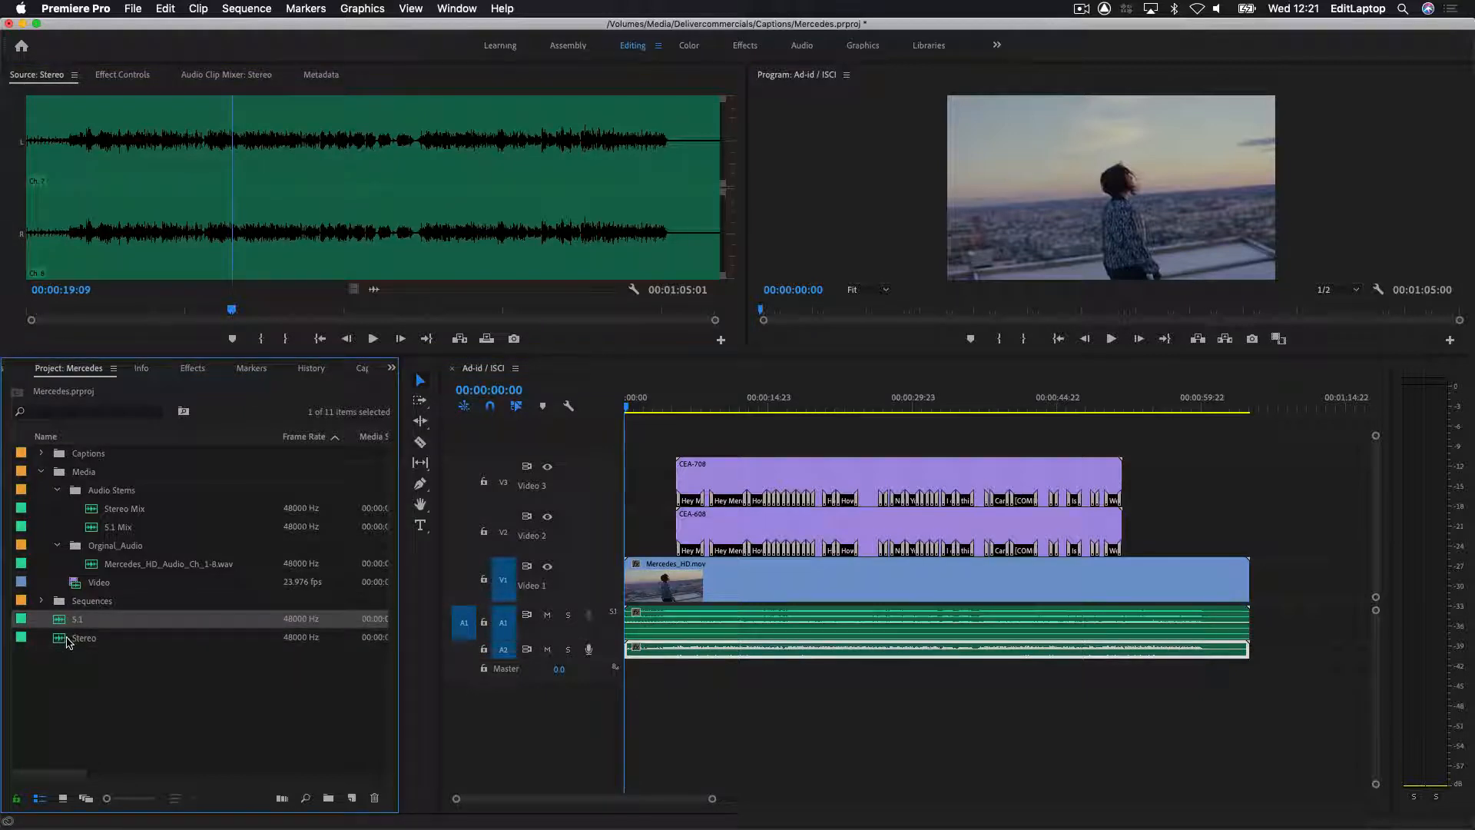
key(Delete)
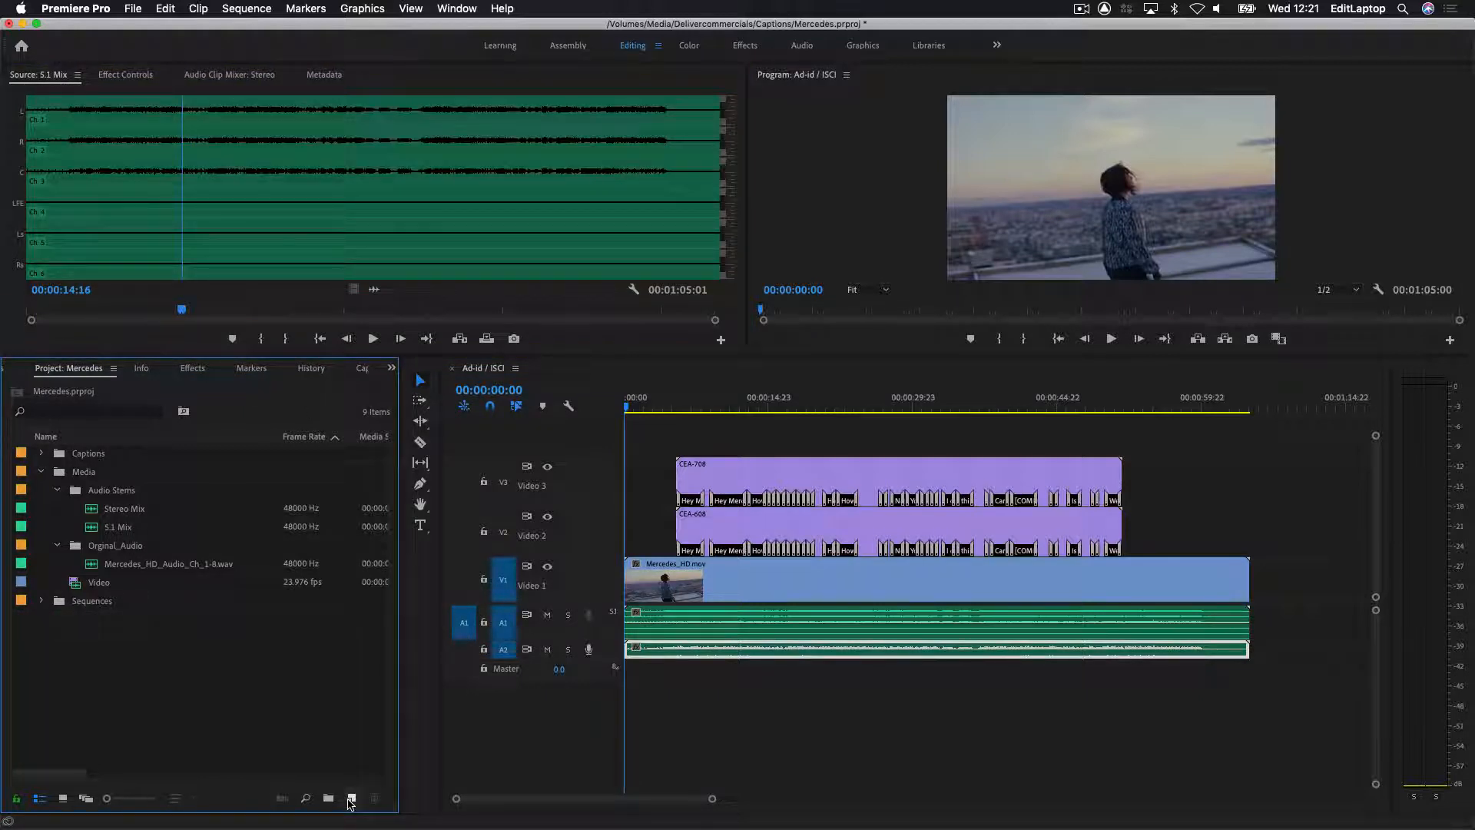
- Start a new sequence from the custom Surround and Stereo preset and set its video track count to 1
click(357, 803)
click(393, 610)
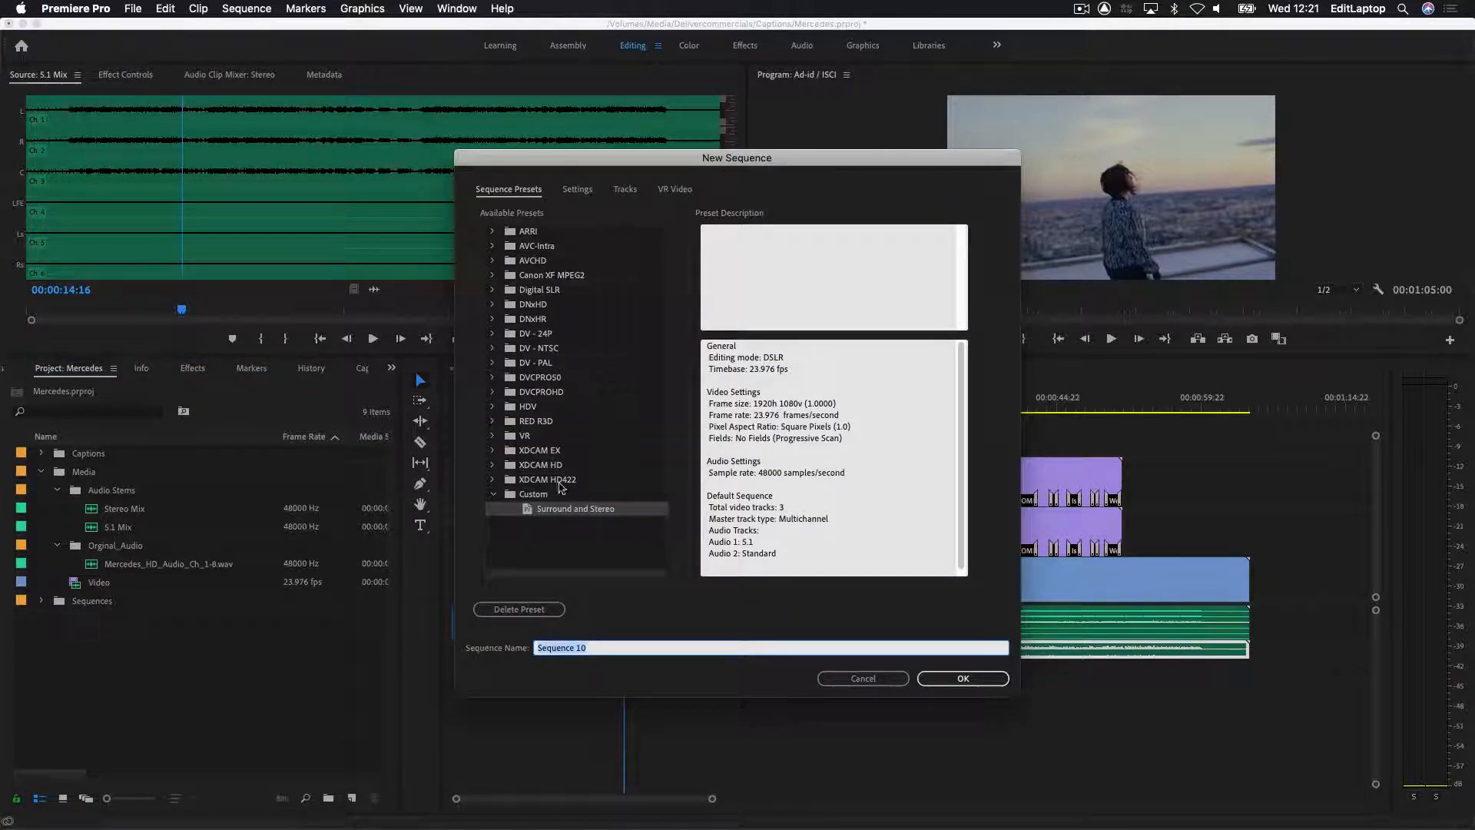
click(593, 513)
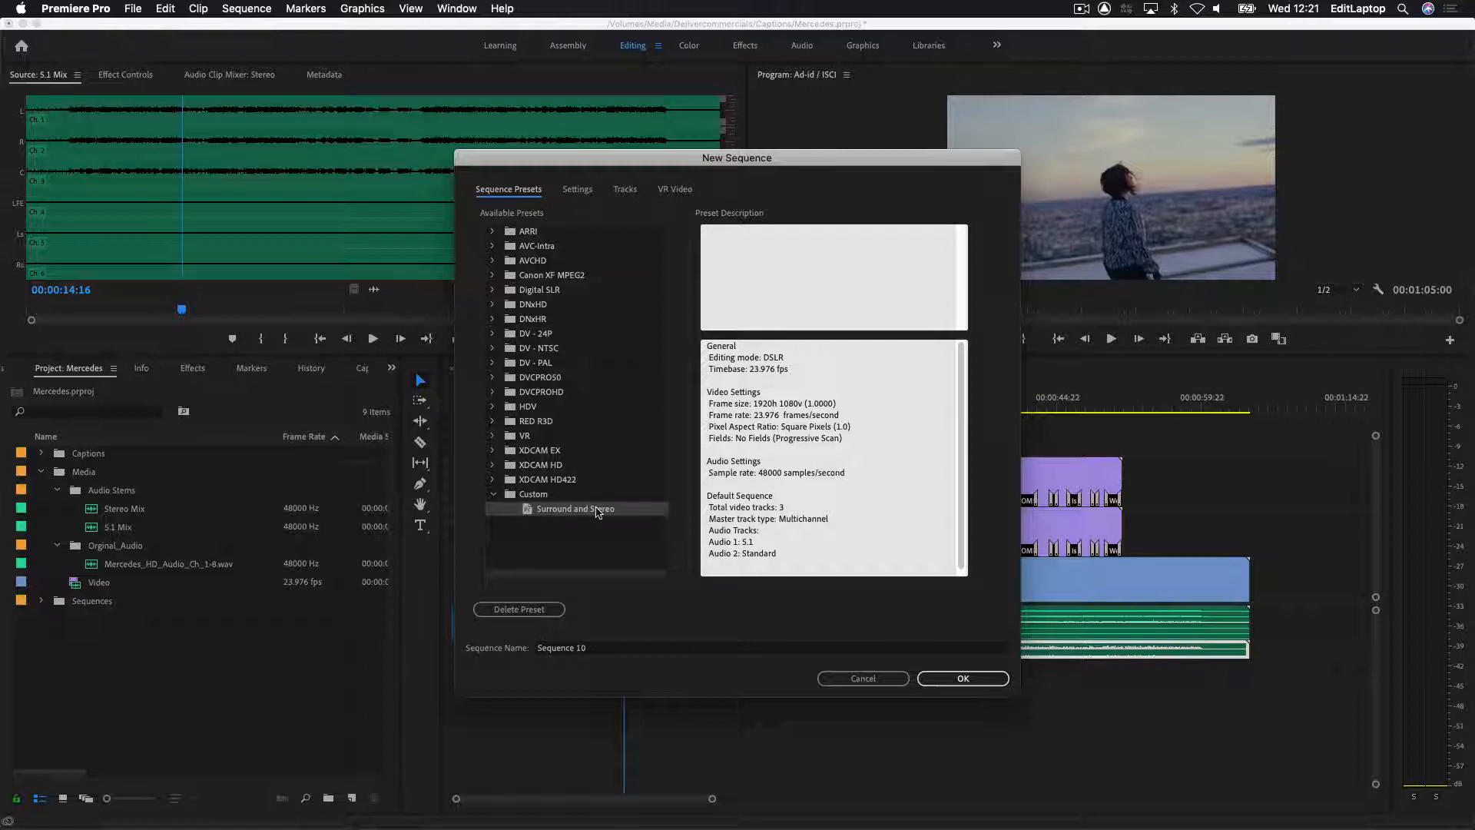
click(625, 189)
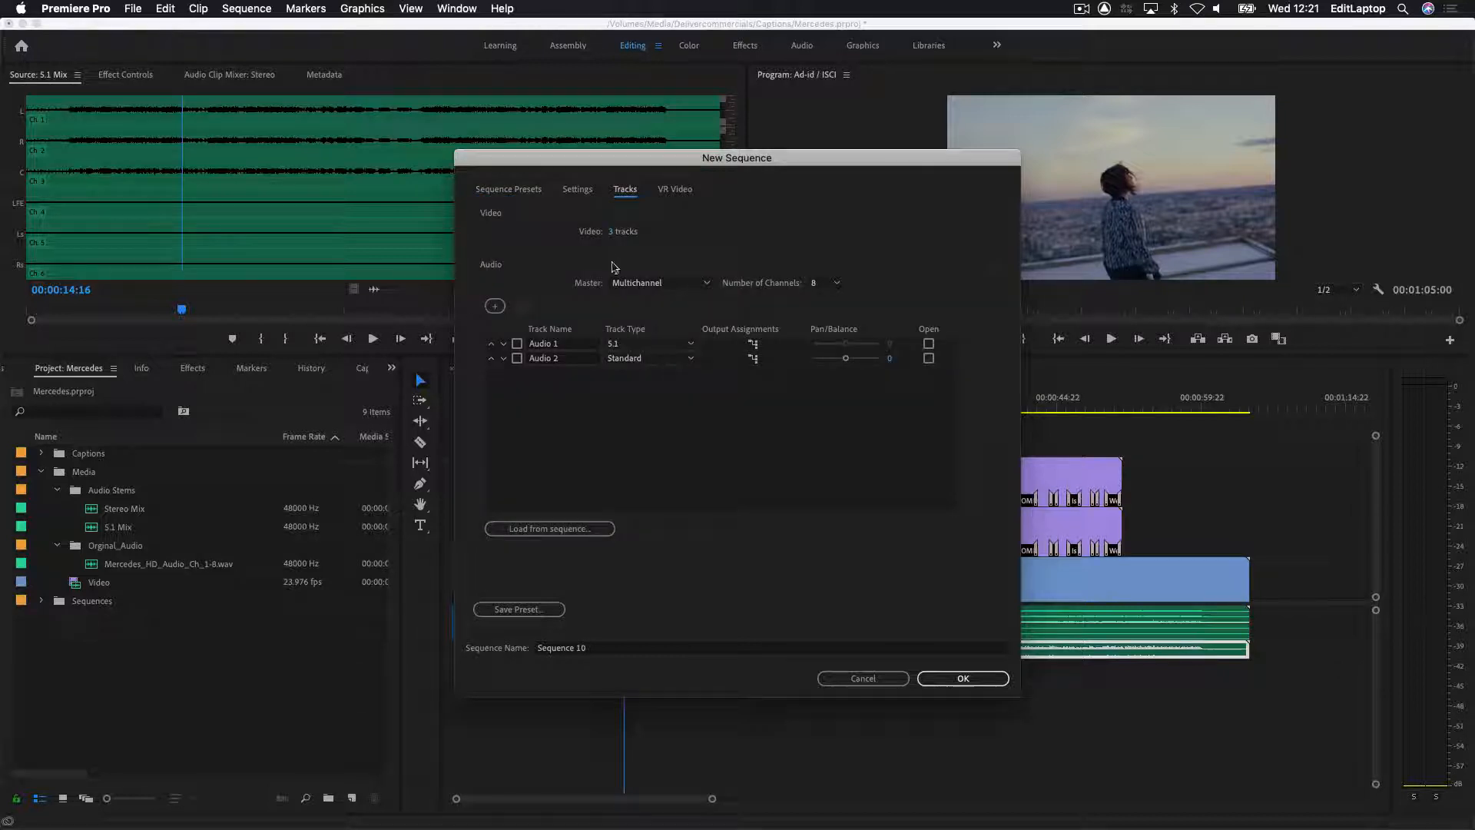
click(612, 232)
text(1)
key(Tab)
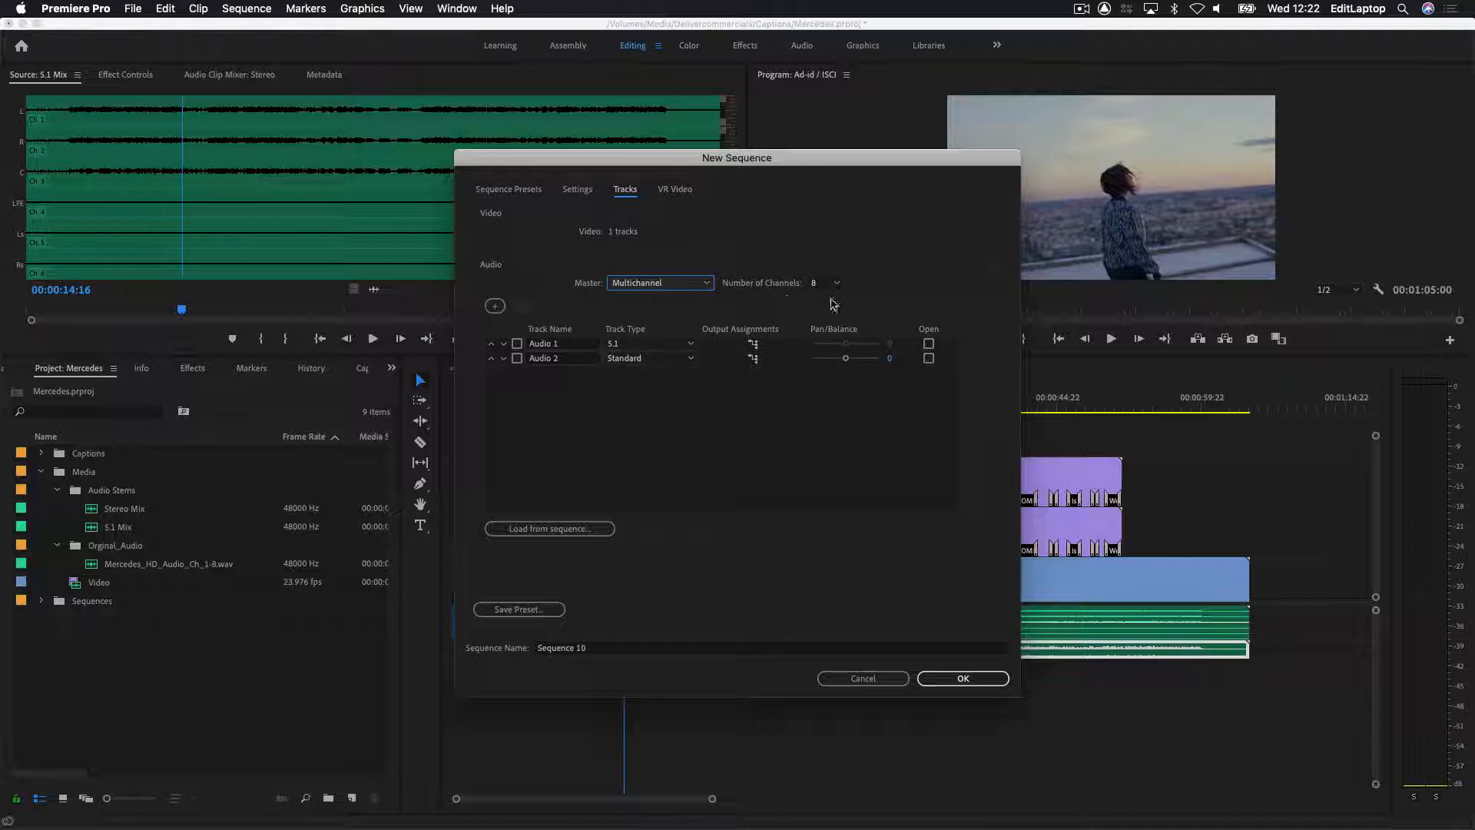
- Review the output channel assignments of the Audio 1 and Audio 2 tracks and close the new sequence setup
click(753, 343)
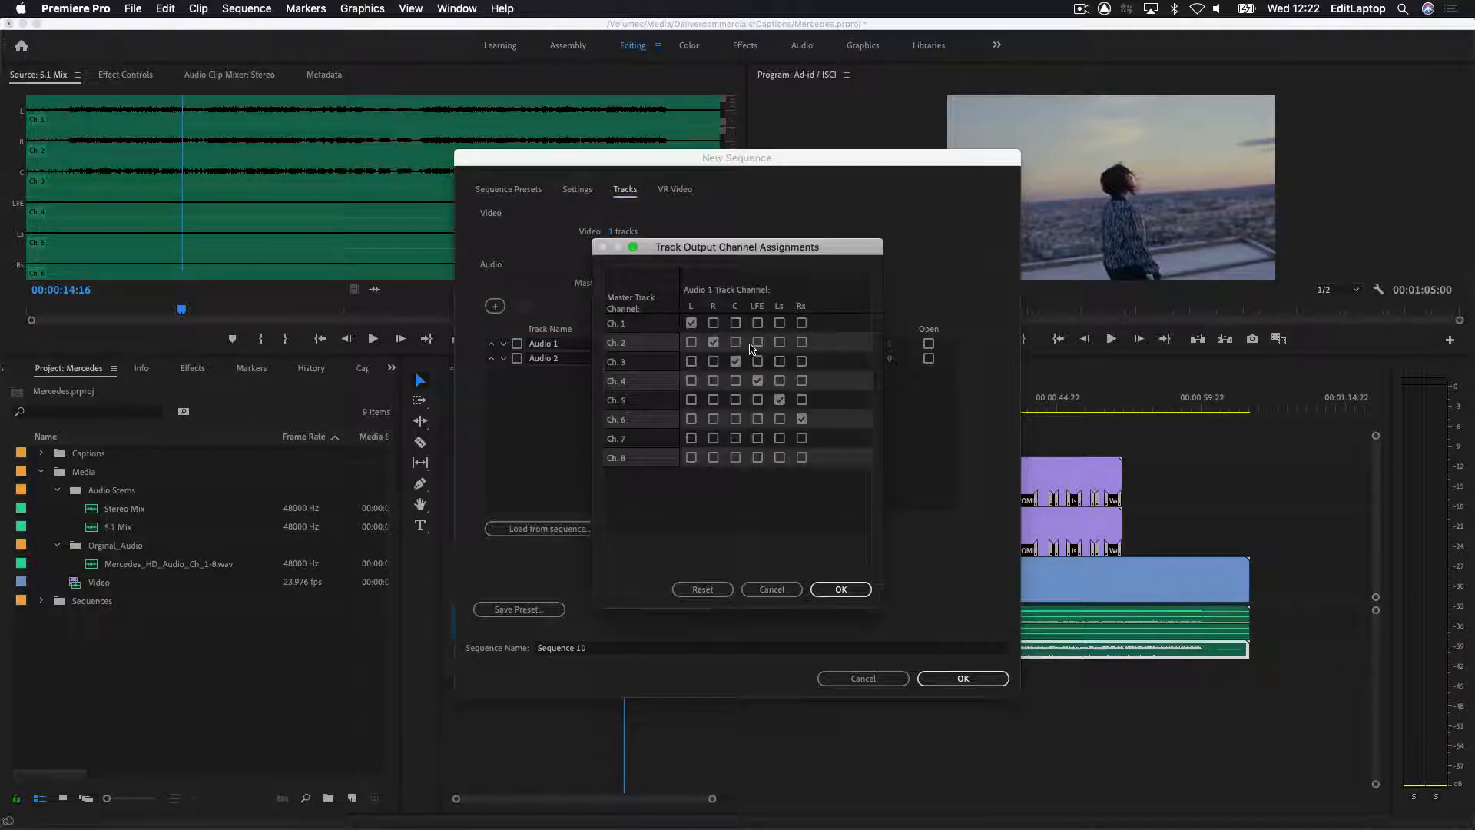
click(841, 588)
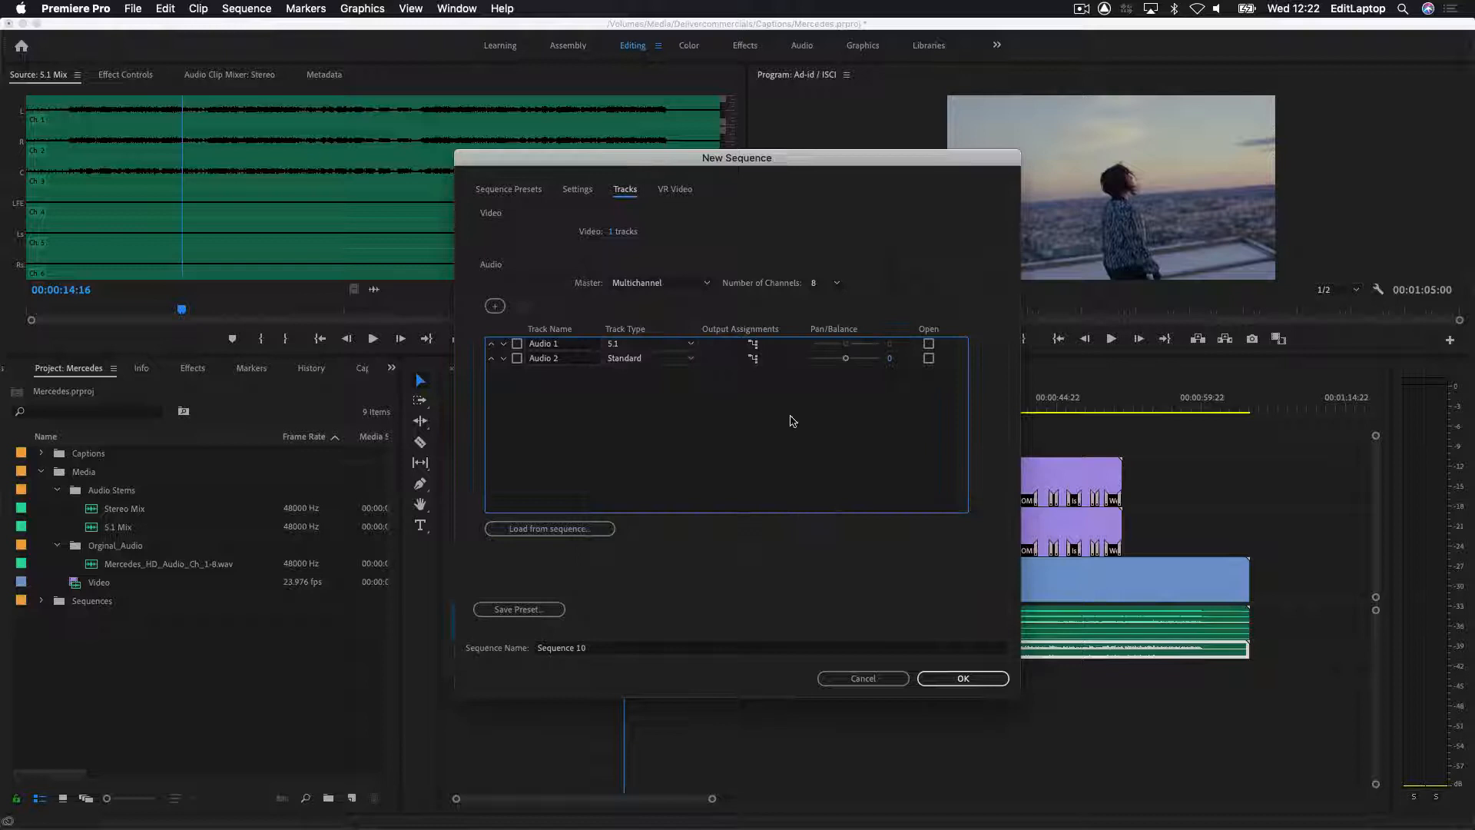
click(753, 358)
click(864, 589)
click(963, 678)
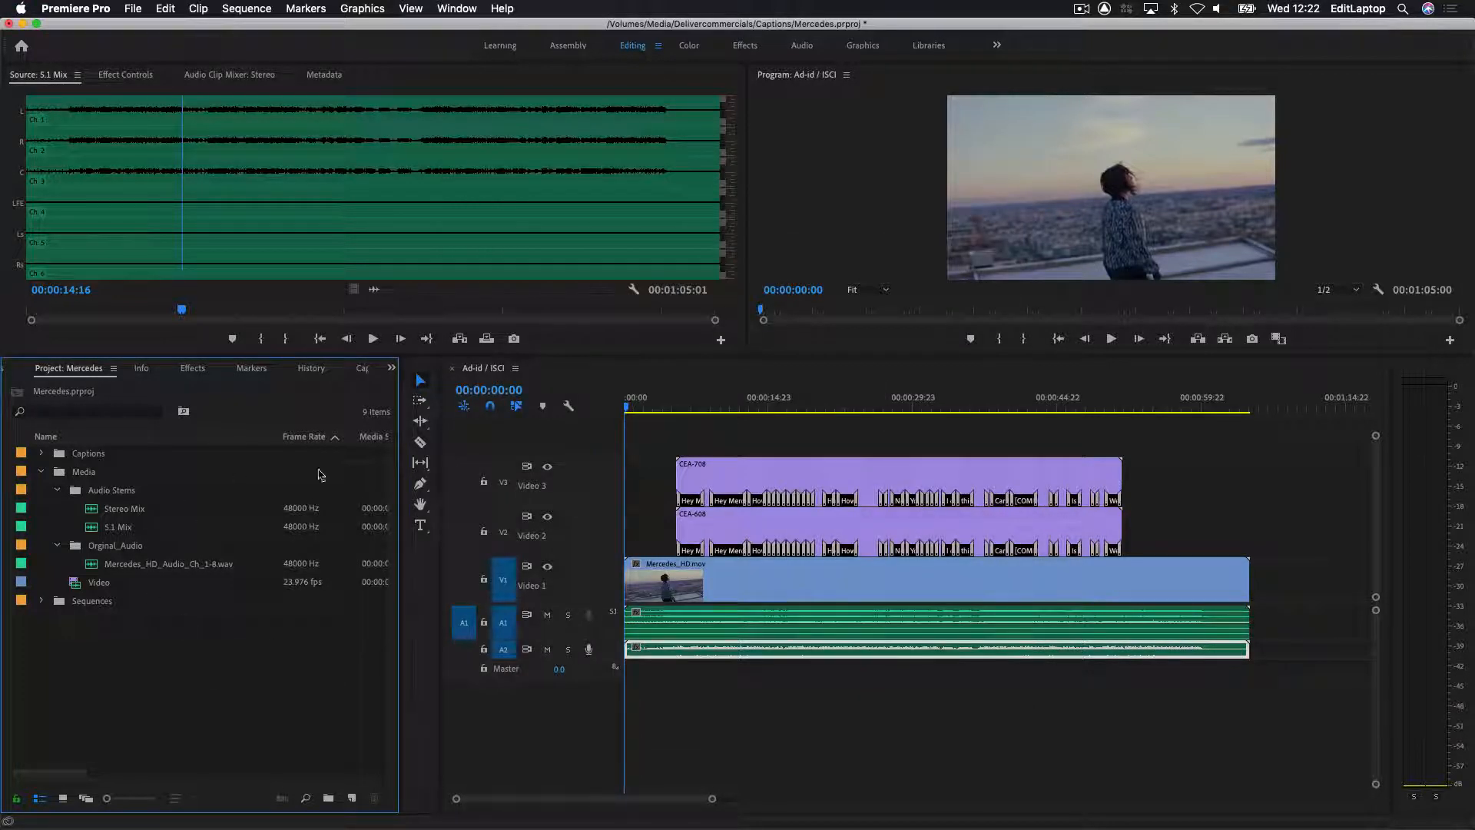
- Check the audio and video clips in the Ad-id / ISCI sequence and play back its opening second
click(658, 622)
click(656, 649)
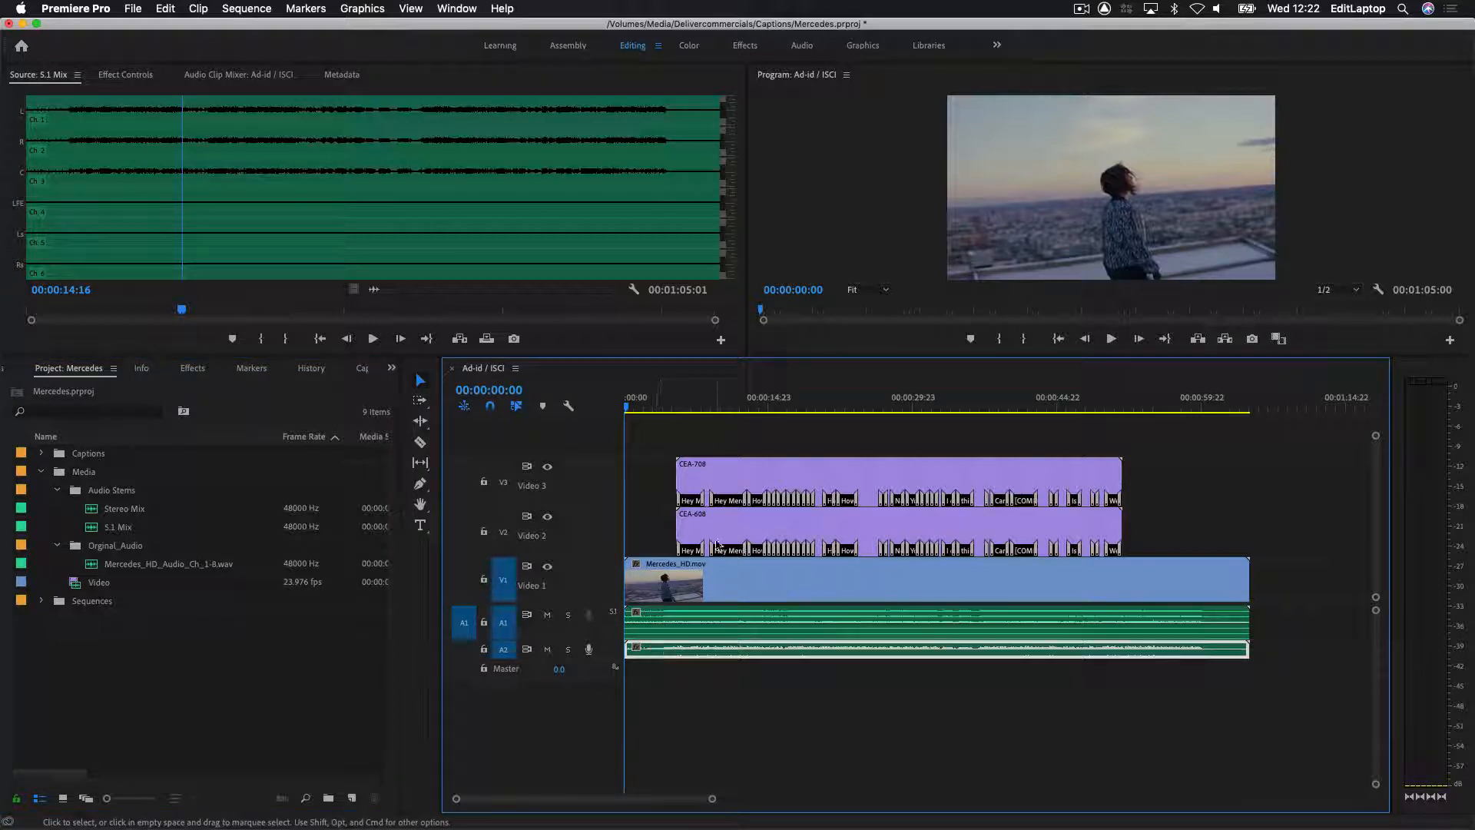
click(718, 586)
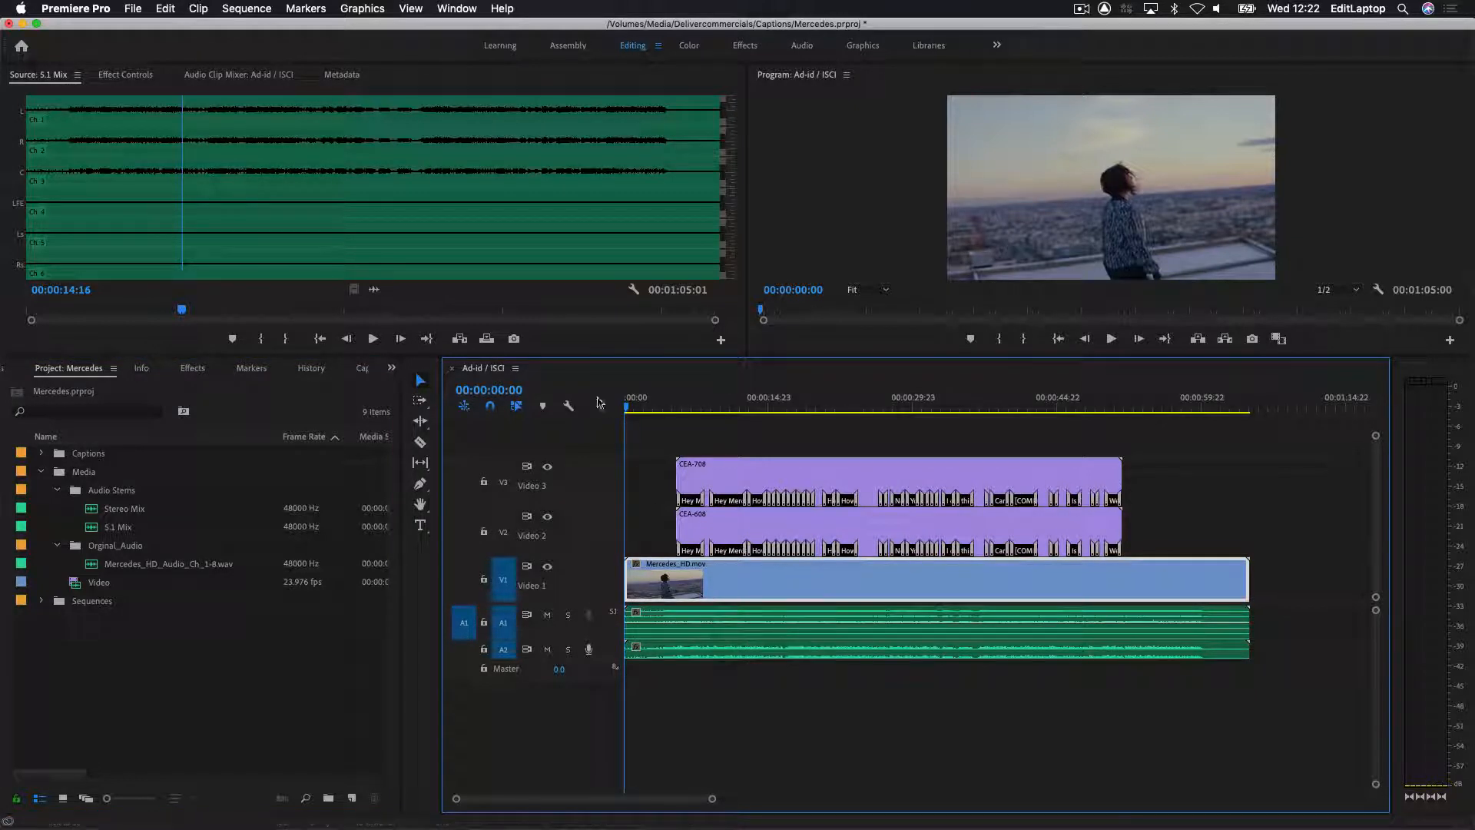
key(space)
key(space)
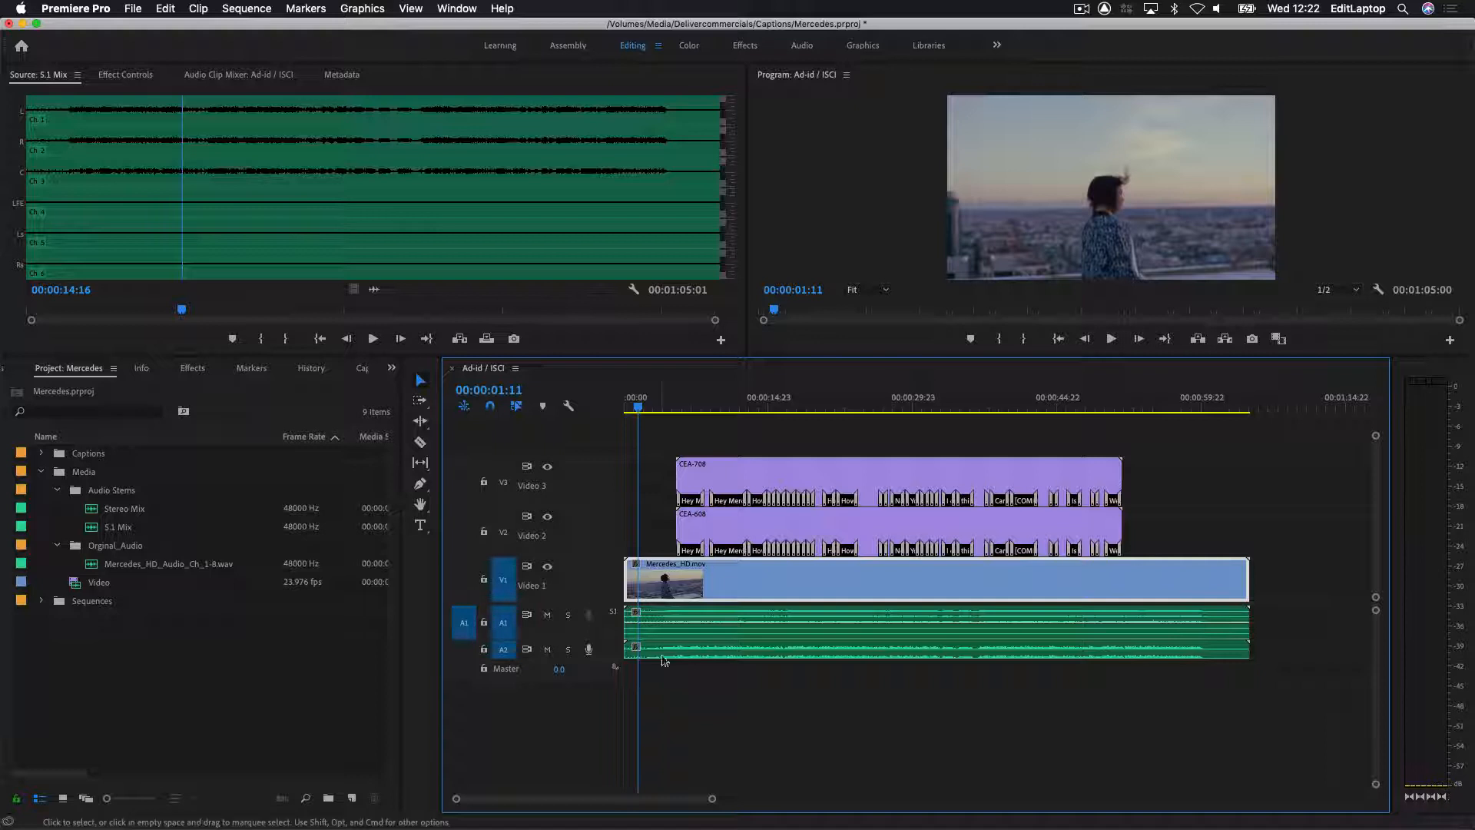
- Set the Program monitor's closed captions display to CEA-608, stream CC1, and preview the captions from about 00:00:06:03
click(713, 533)
click(684, 401)
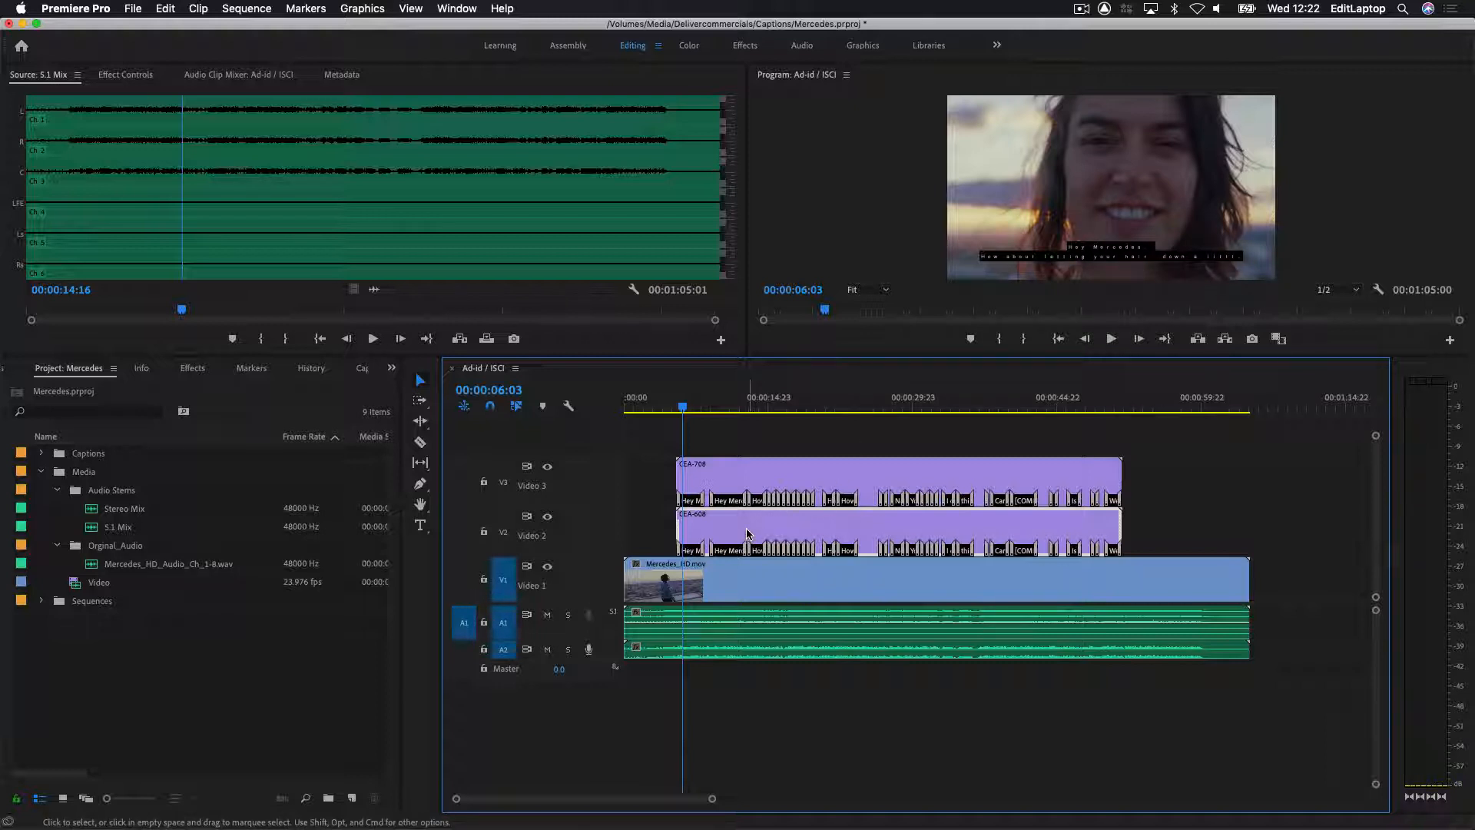
click(1380, 290)
click(1380, 289)
mouse_move(1309, 516)
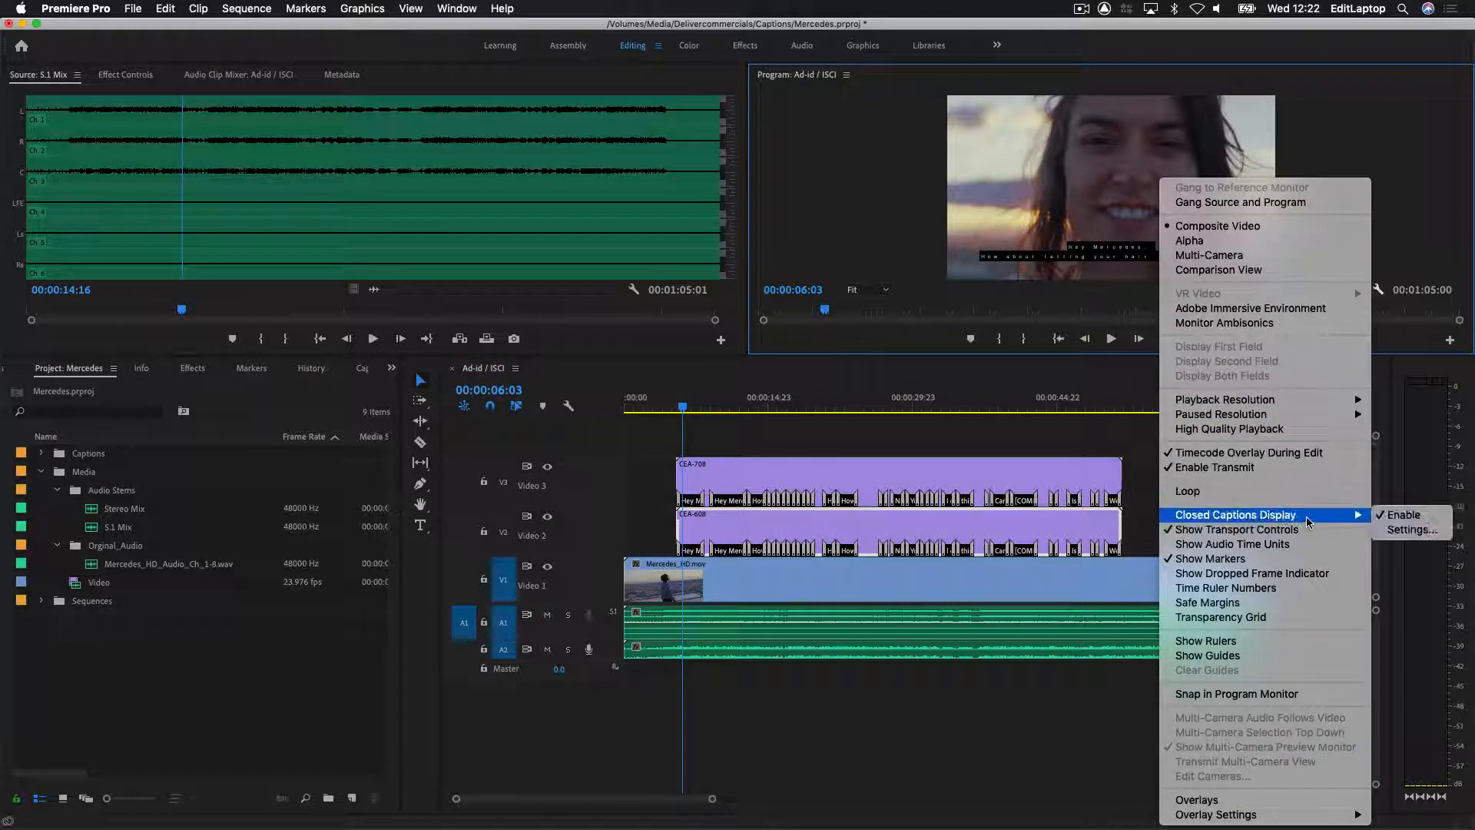
click(1382, 530)
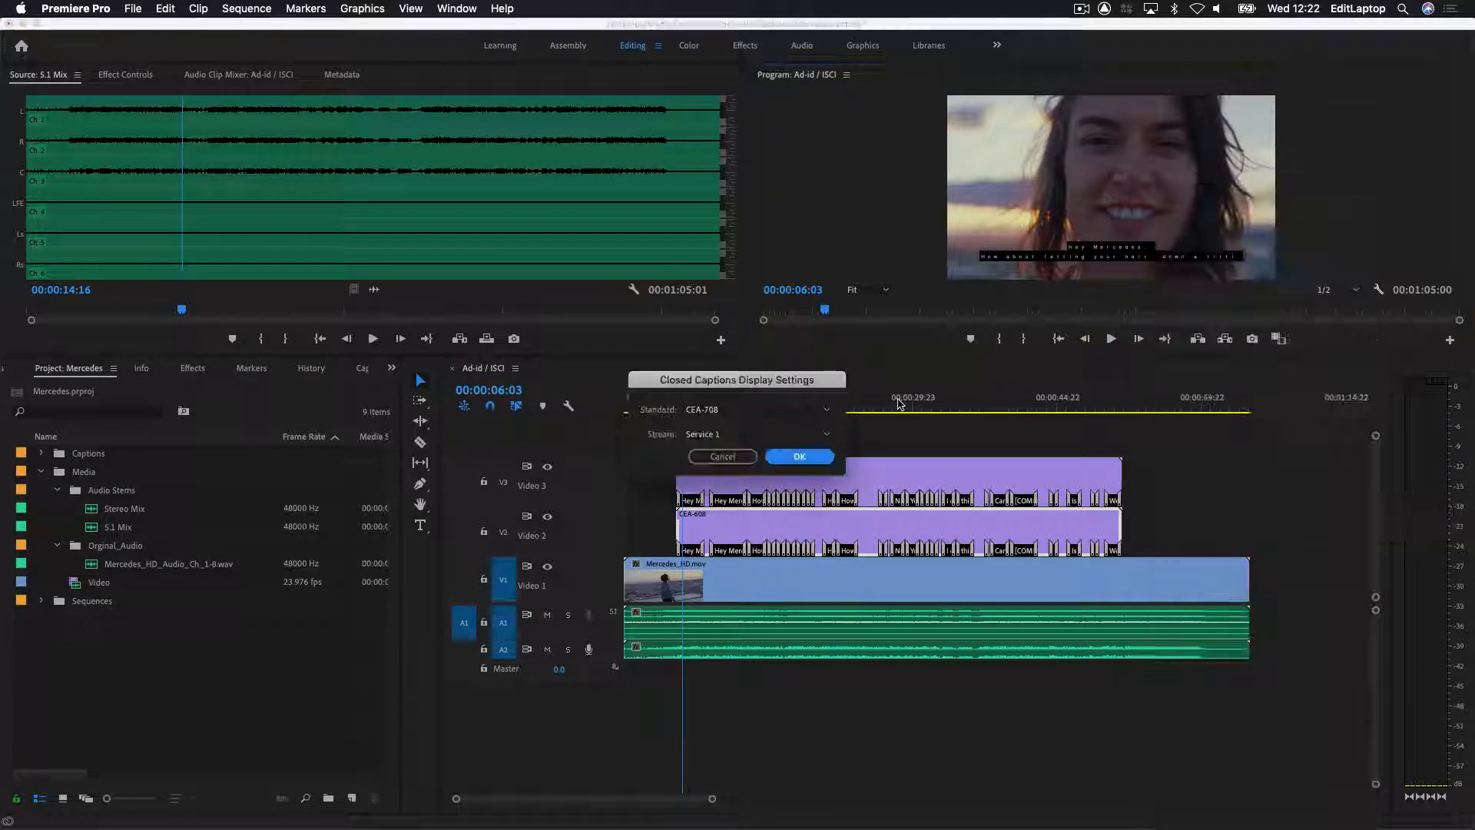
click(781, 412)
click(712, 424)
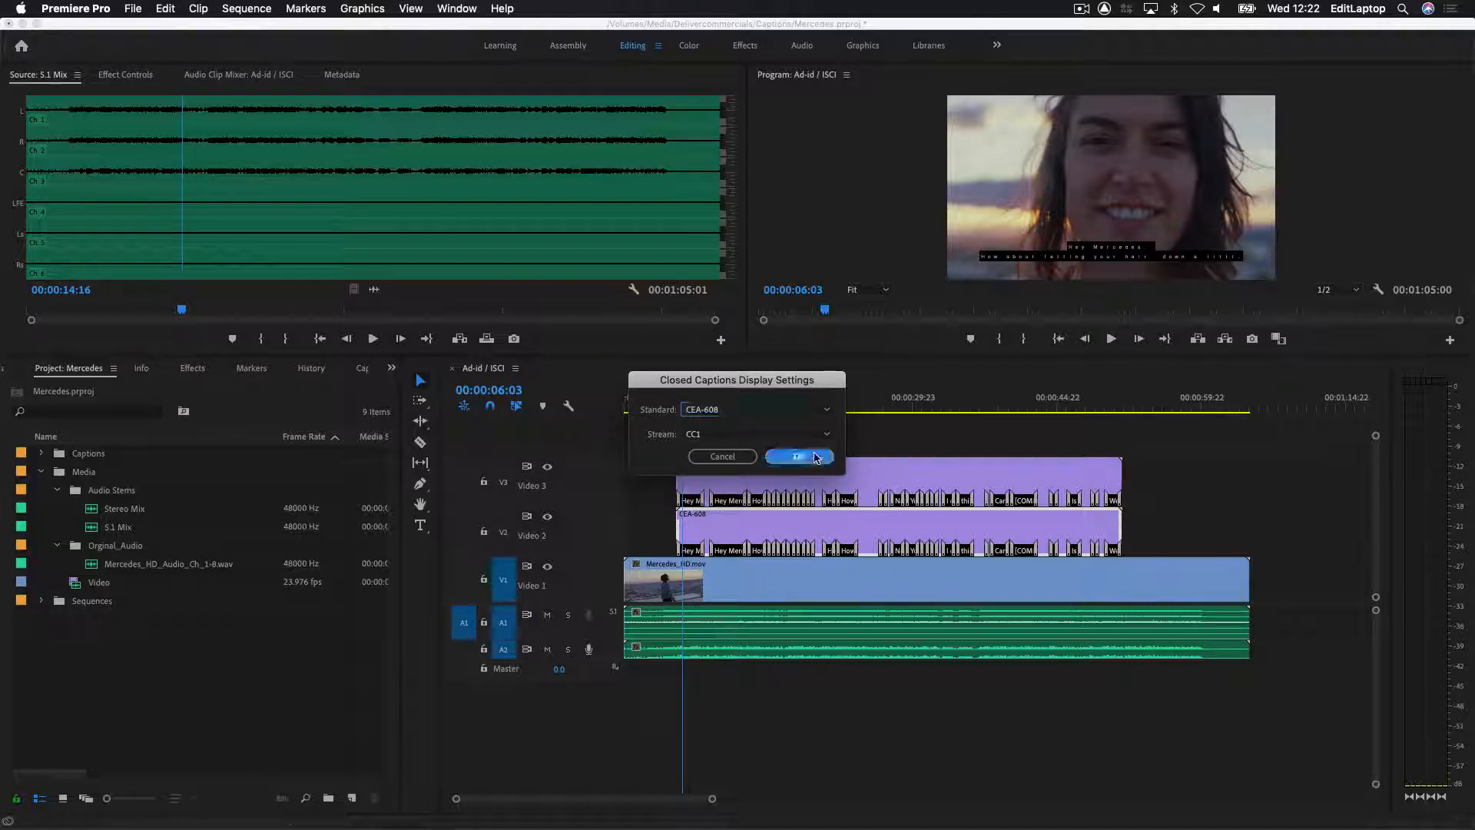
click(791, 454)
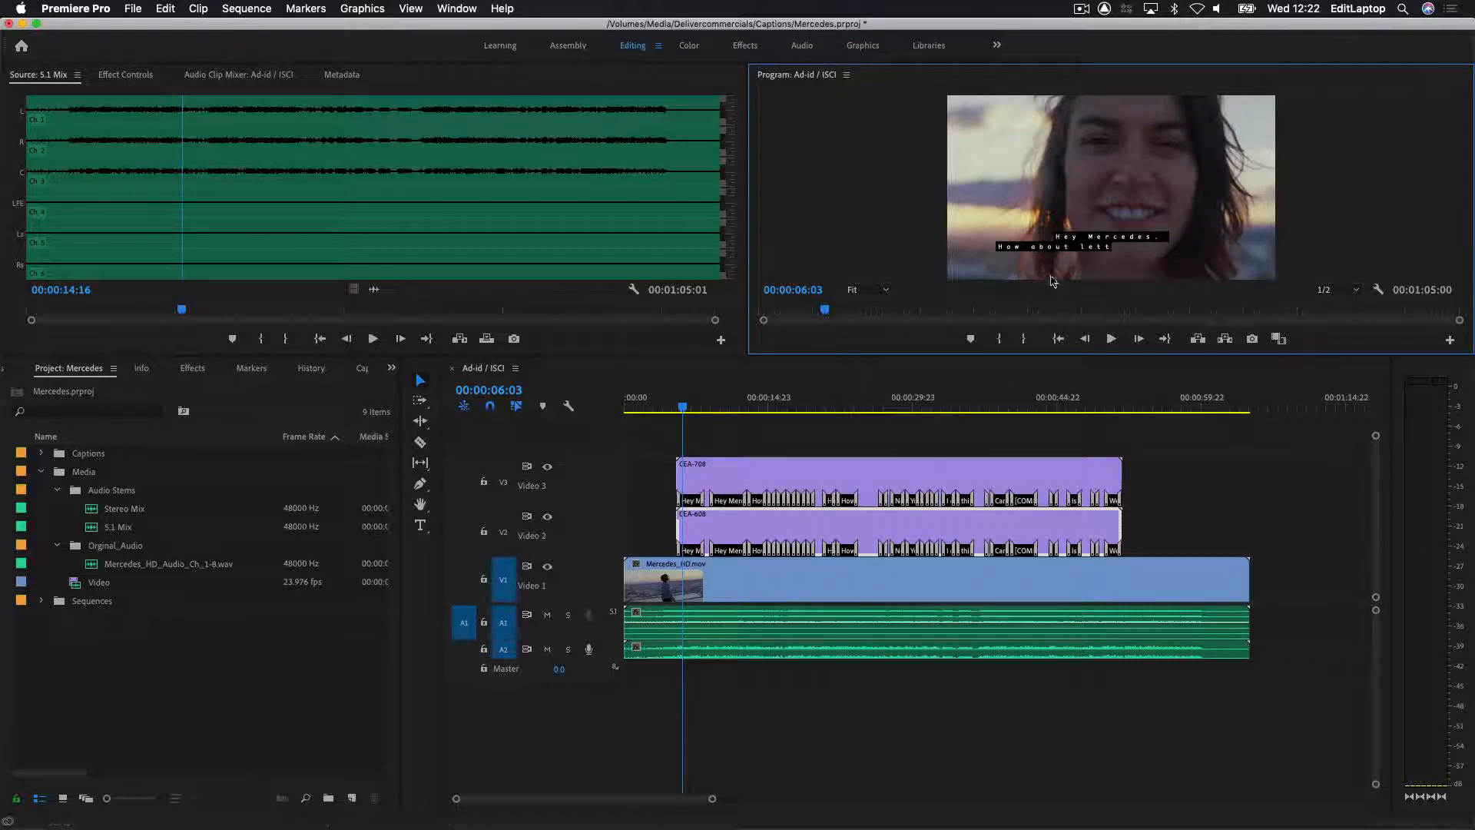
click(685, 405)
key(space)
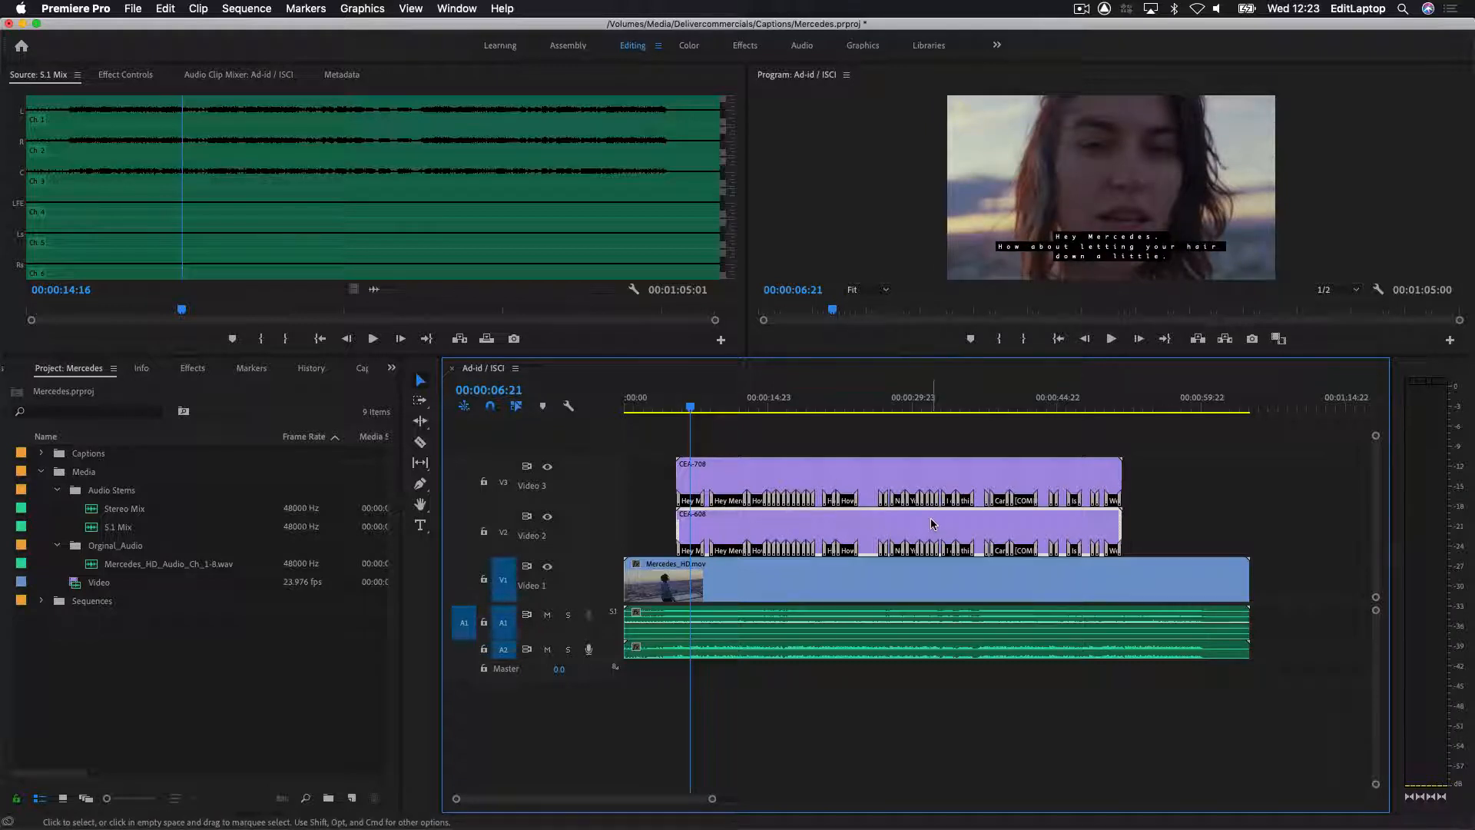
- Duplicate the CEA-608 caption item in the project and rename the copy as CEA-708
click(42, 454)
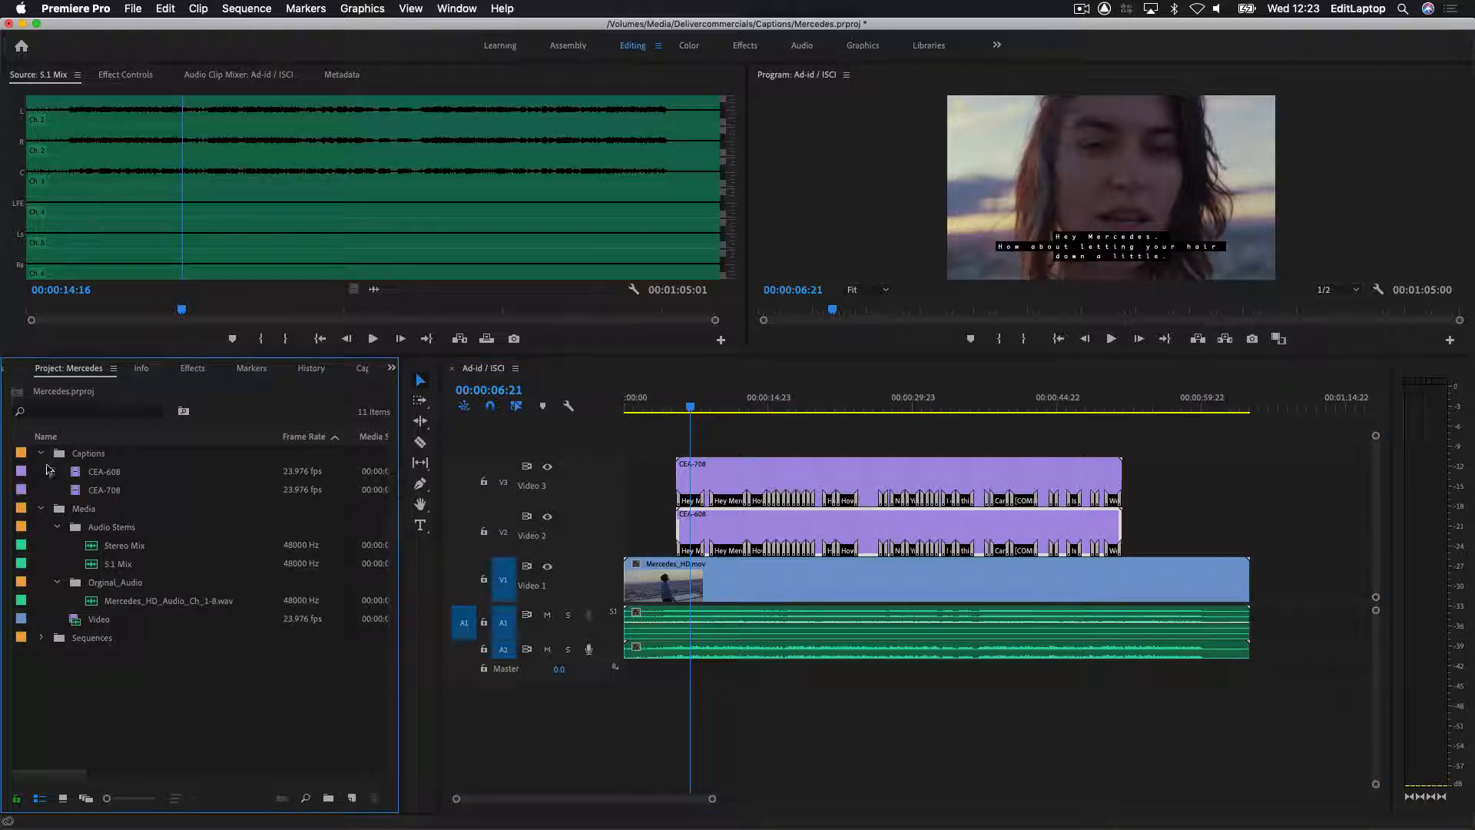
click(112, 478)
key(super+c)
key(super+v)
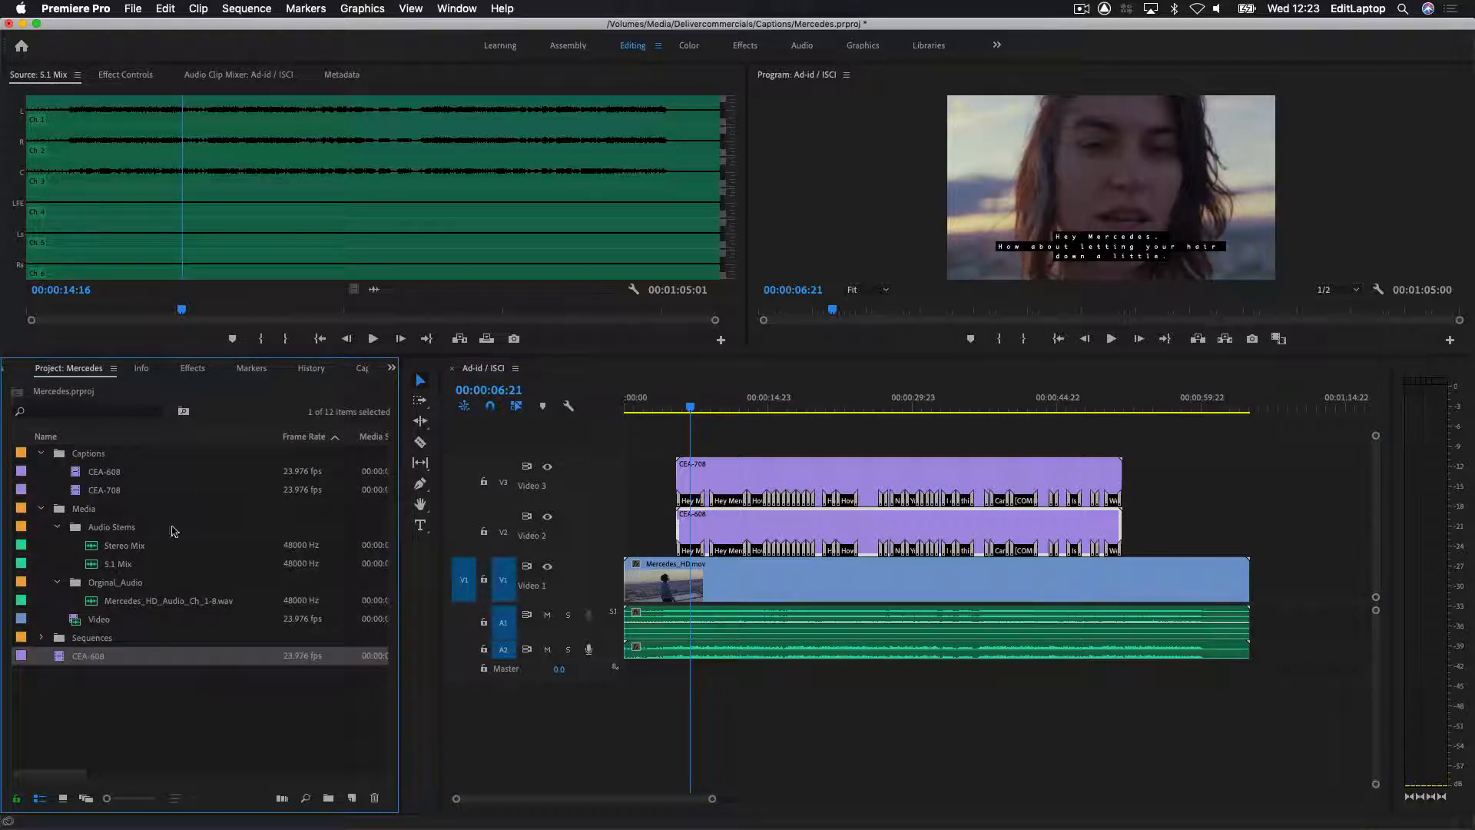
click(94, 656)
click(95, 656)
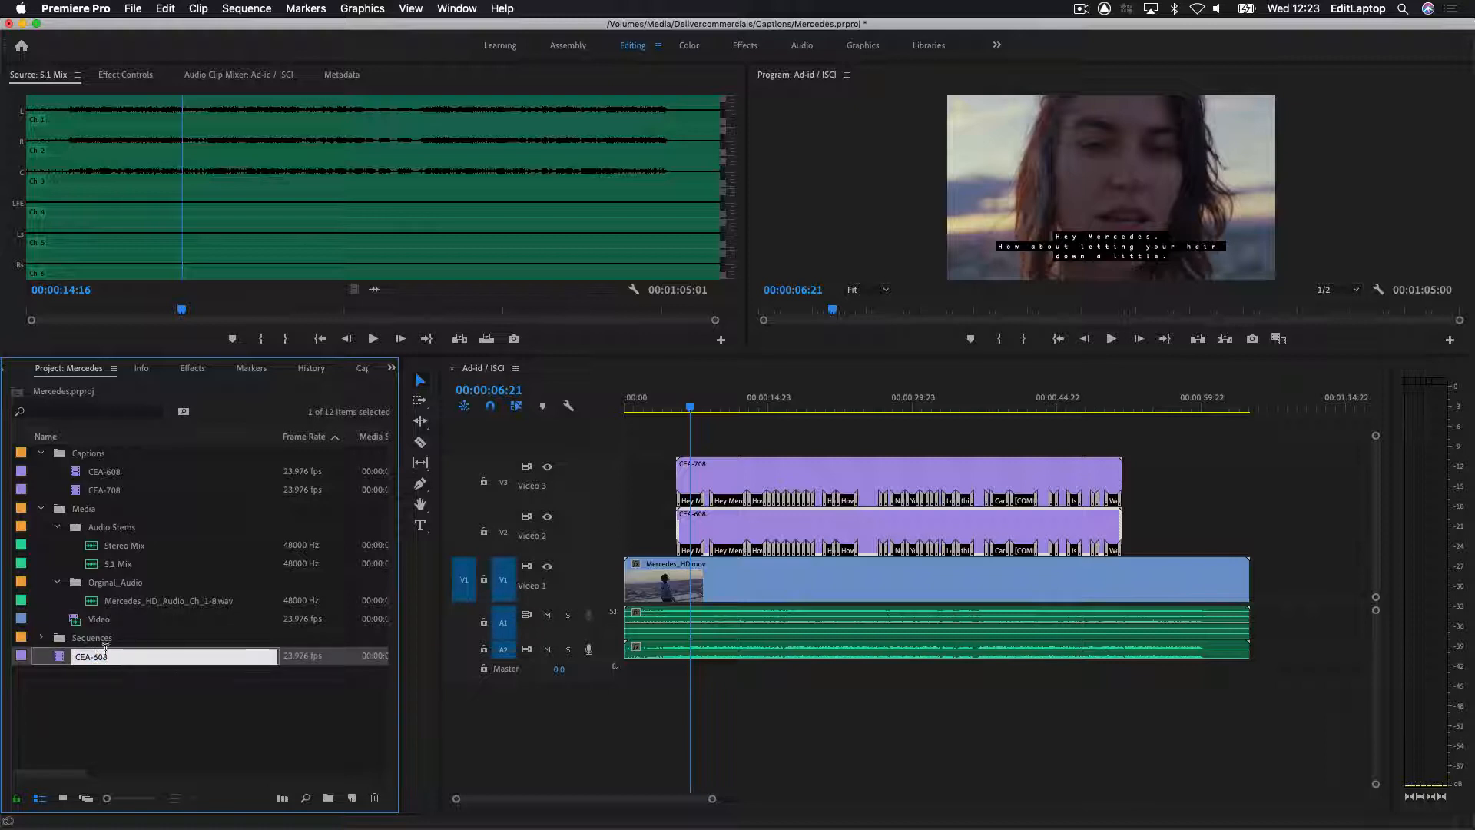
key(BackSpace)
text(7)
key(Return)
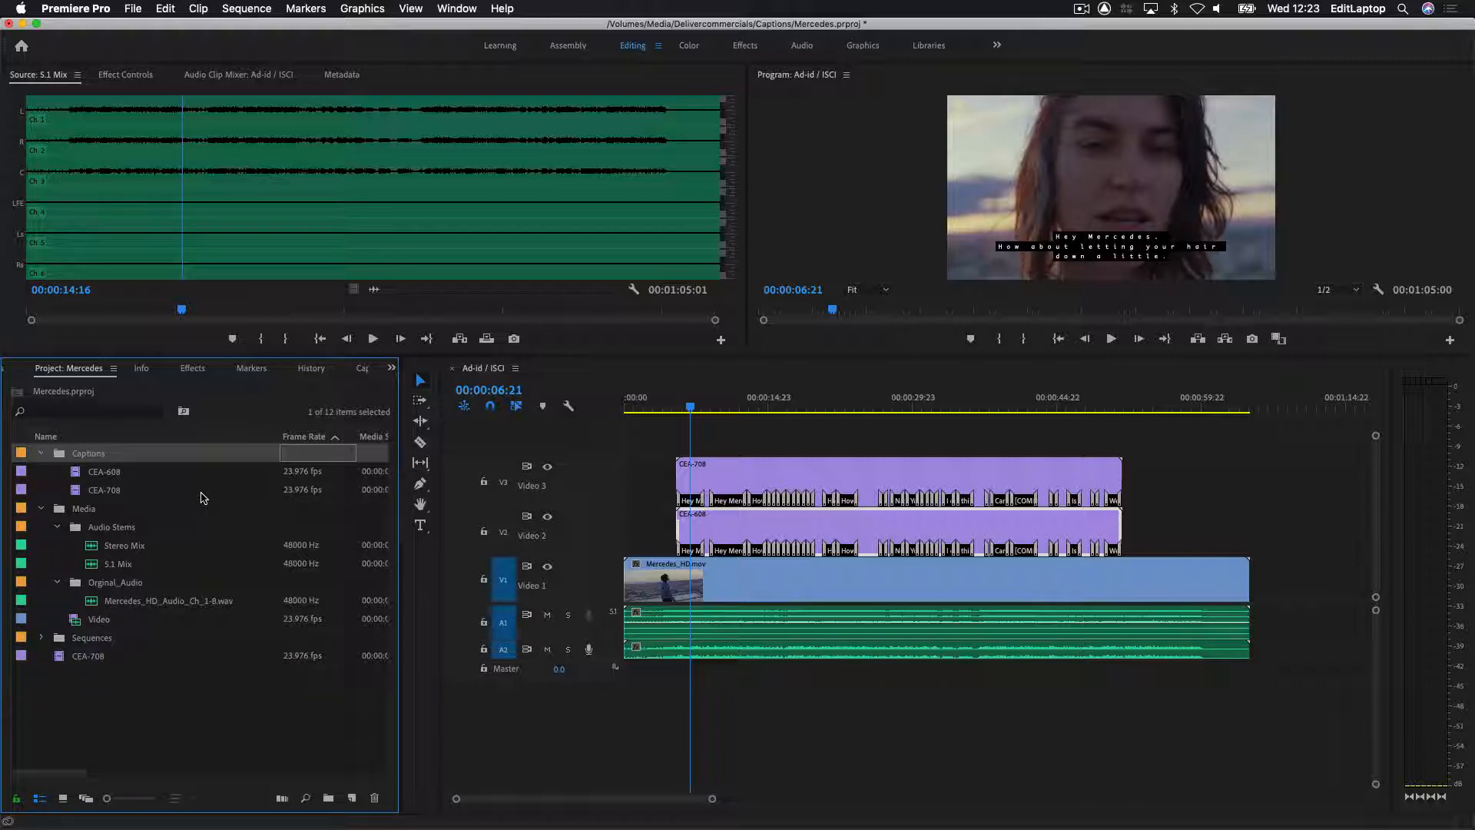
- Set the copied caption item's target stream format to CEA-708, Service 1, with Is Wide Screen enabled
right_click(77, 658)
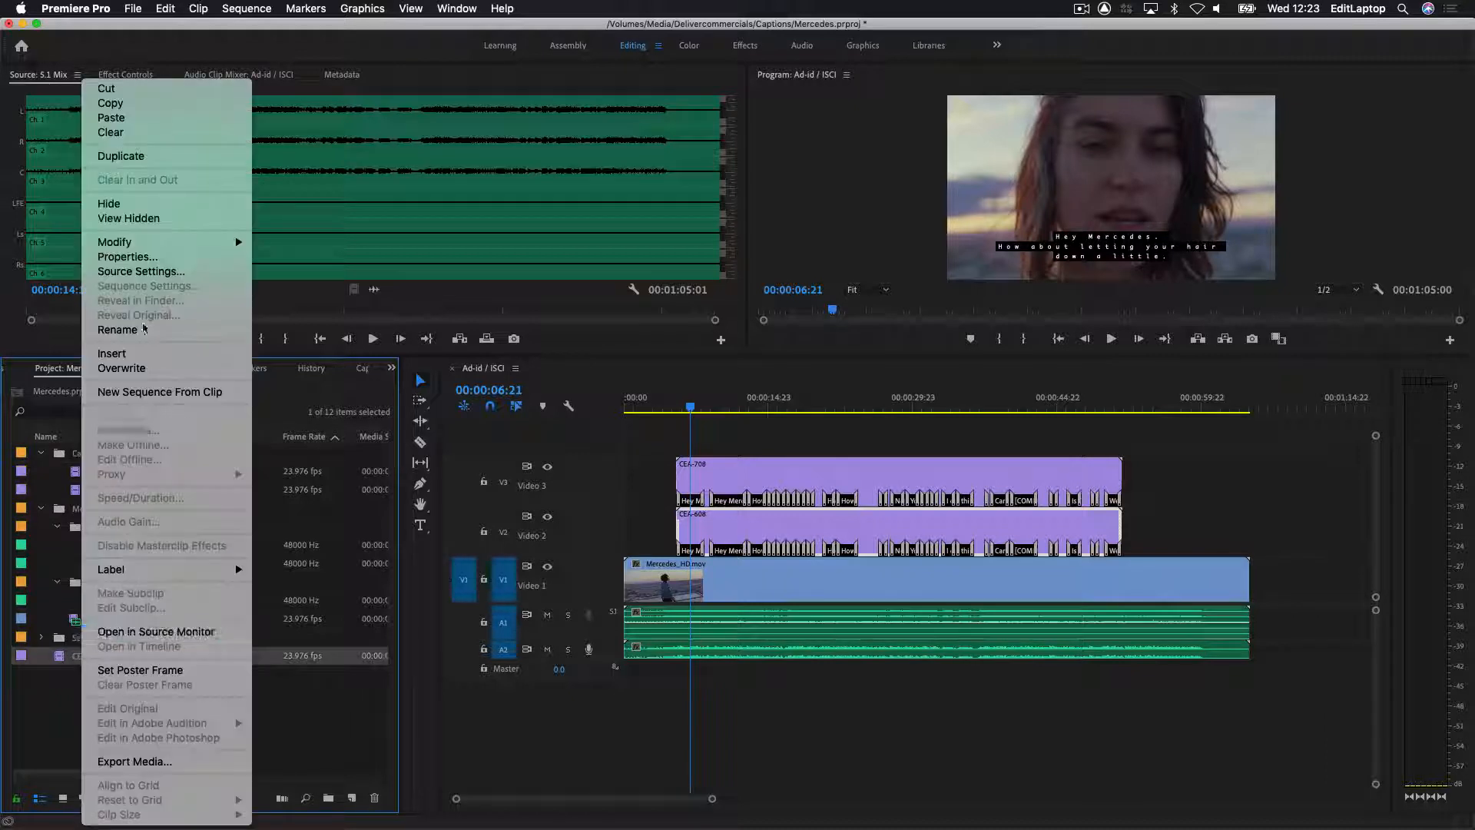
mouse_move(179, 247)
click(311, 285)
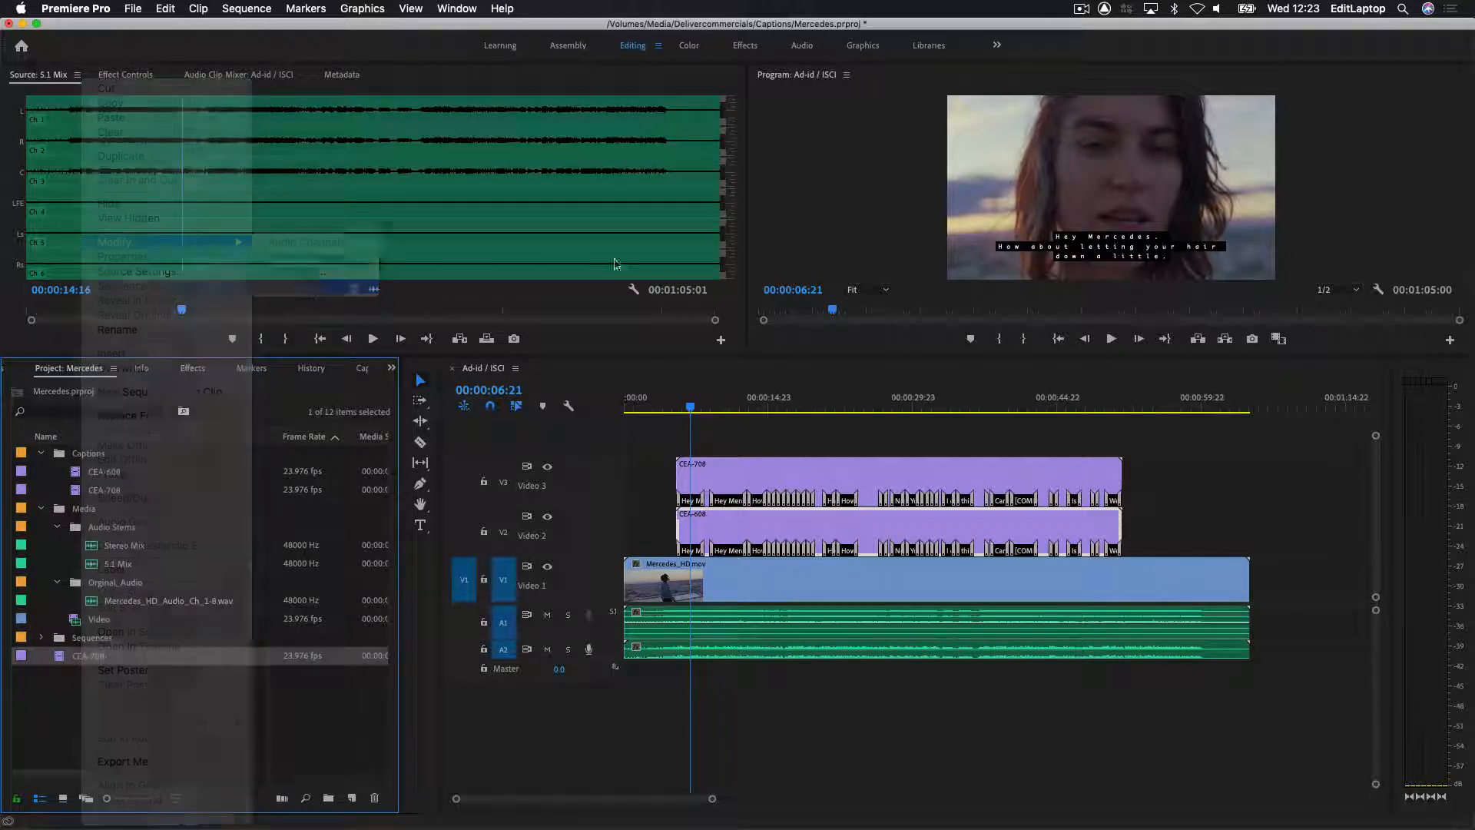
click(671, 249)
click(696, 278)
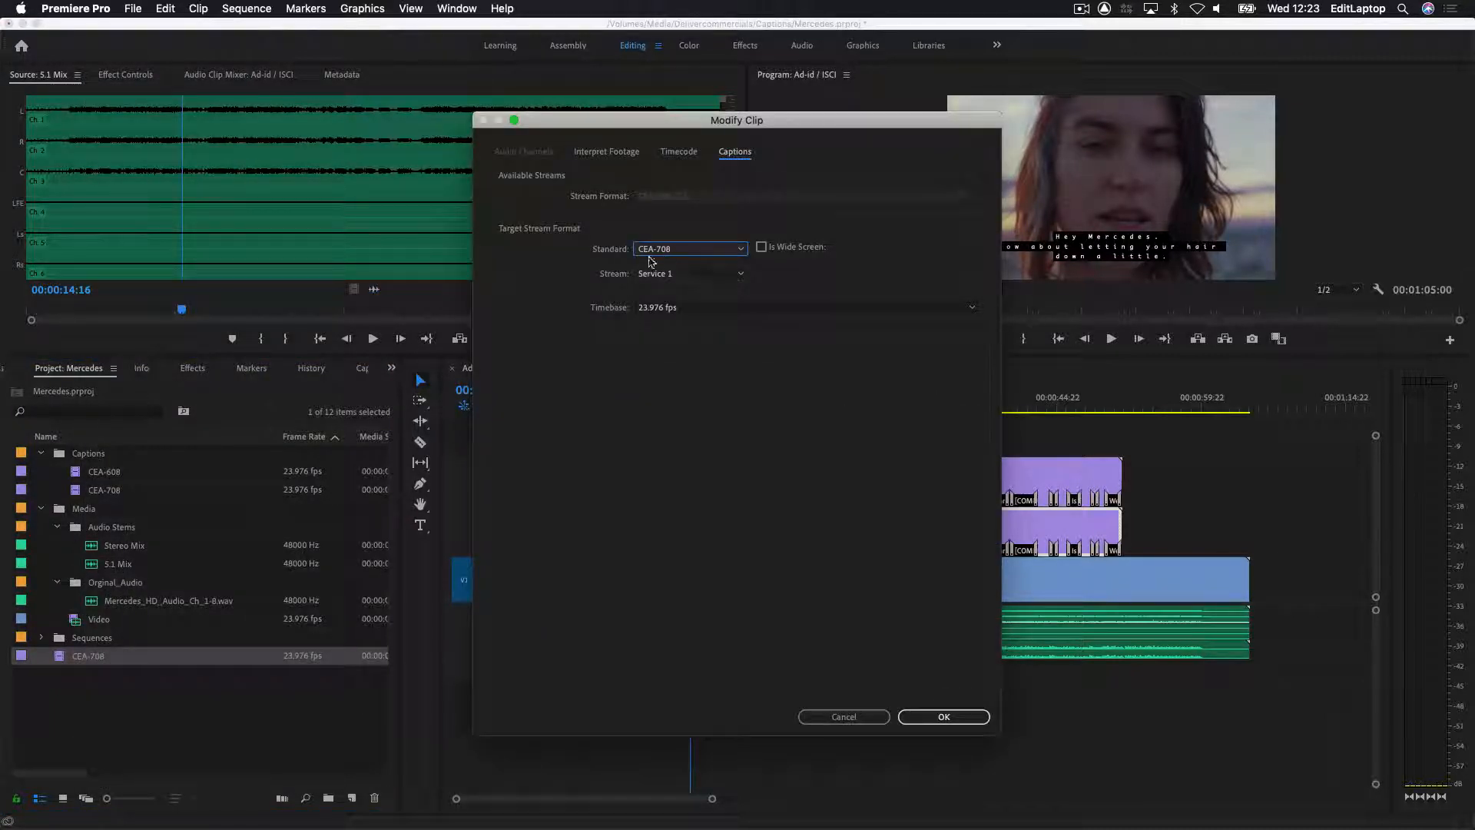
click(762, 247)
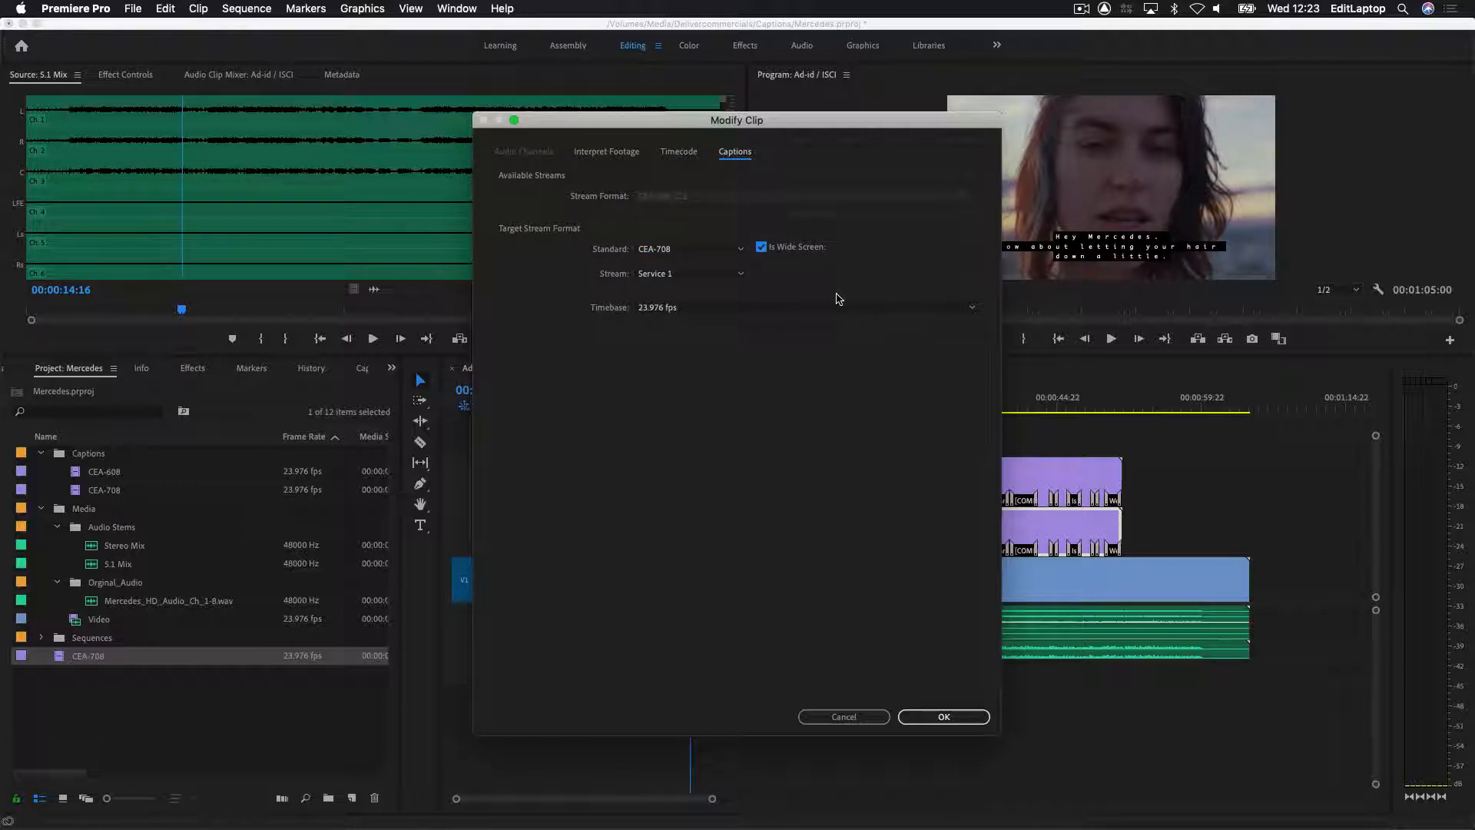
click(951, 712)
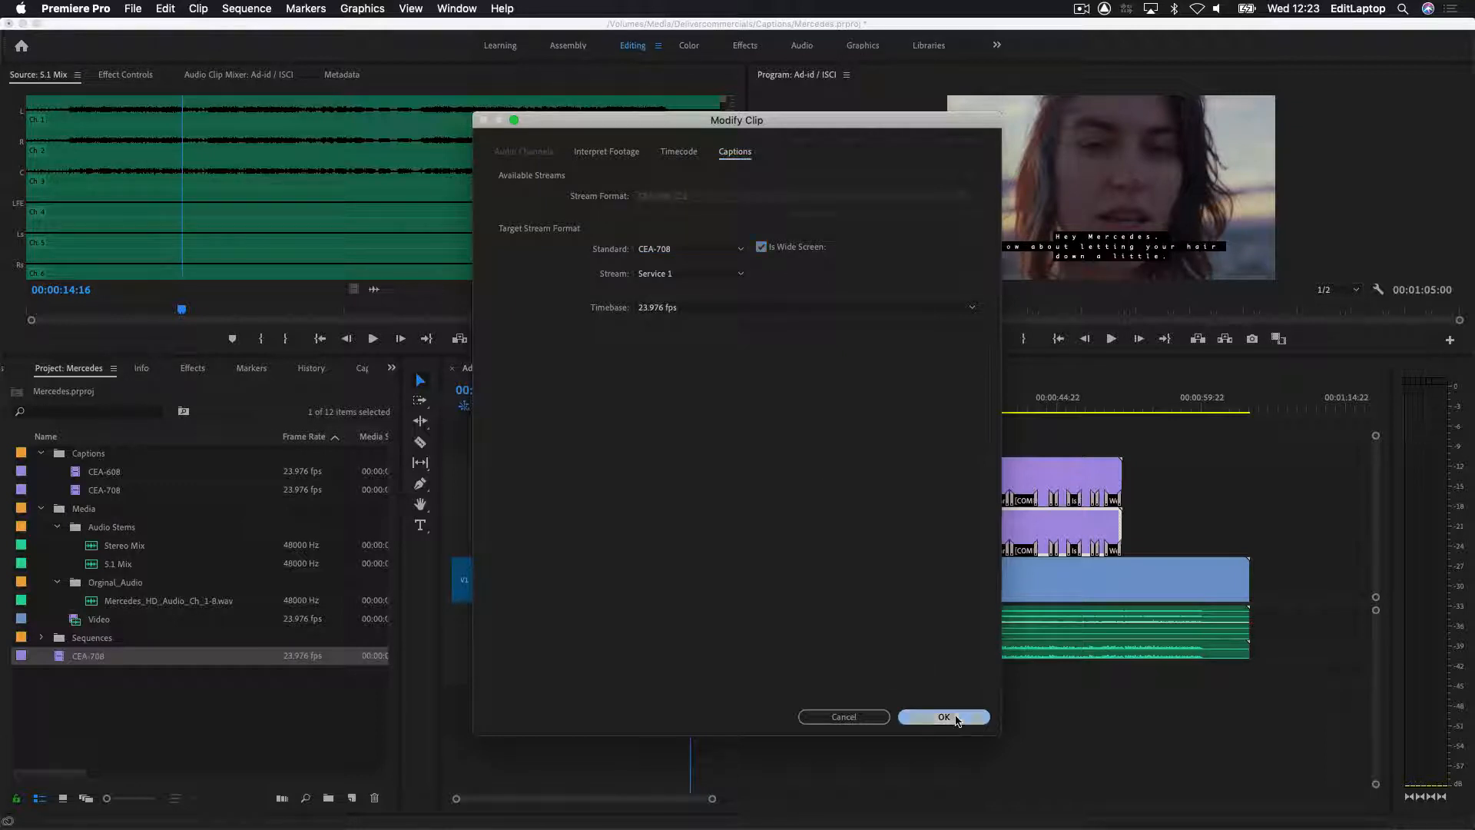
- Delete the duplicated CEA-708 caption item outside the Captions bin from the project
click(81, 736)
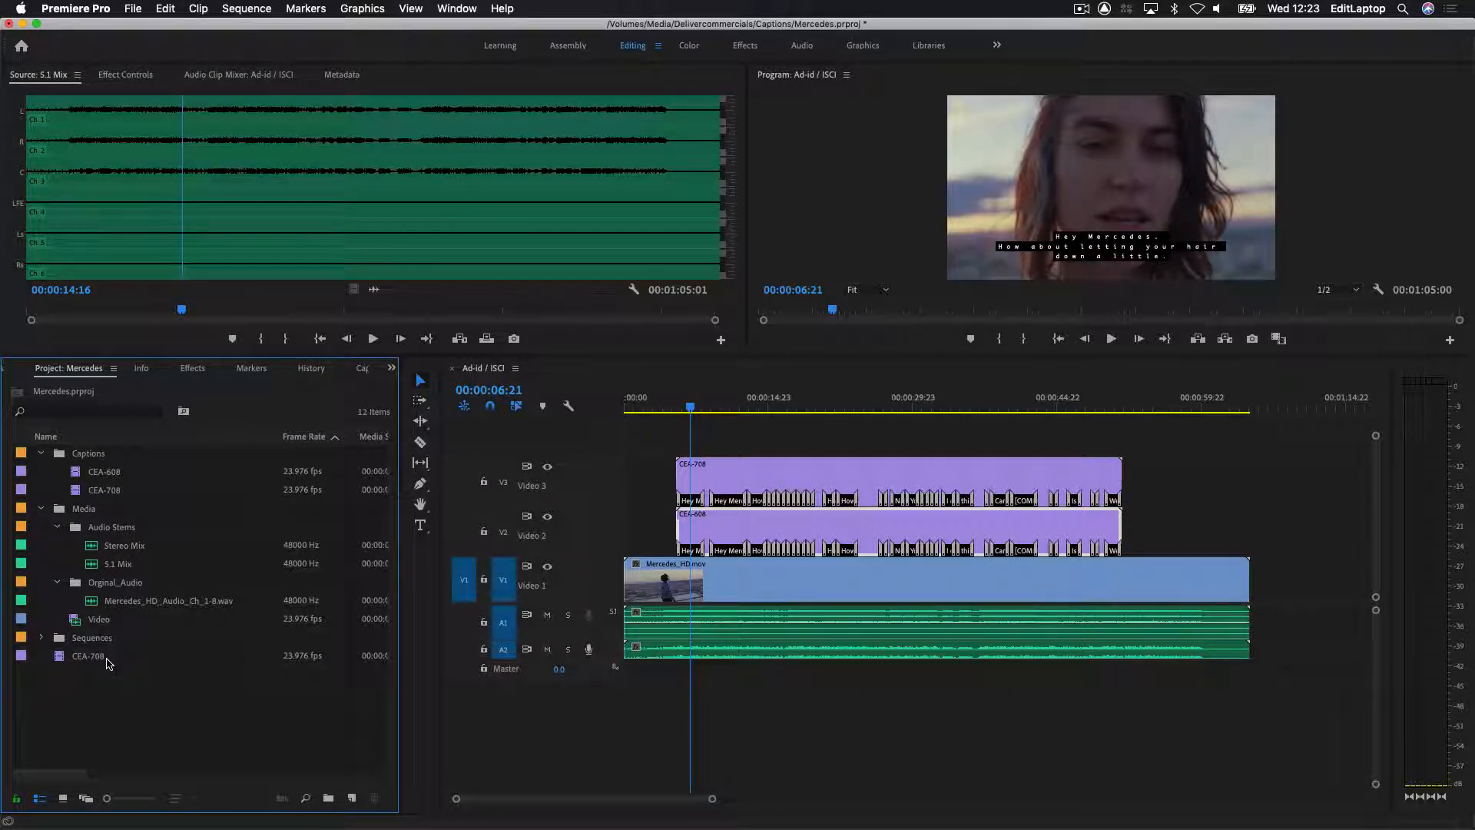
click(107, 662)
key(Delete)
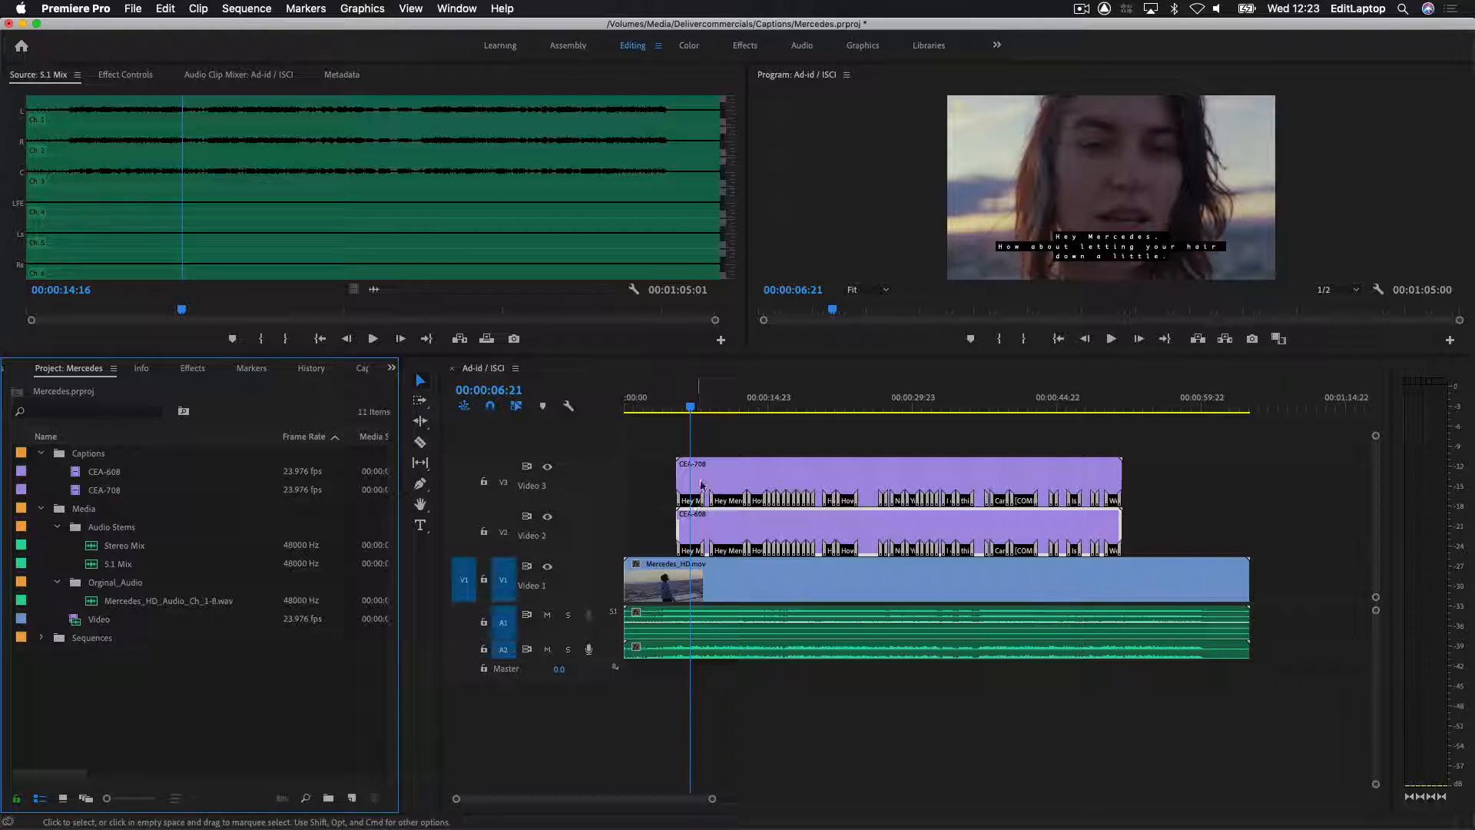
- Set the Program monitor's closed captions display to the CEA-708 standard with the Service 1 stream
right_click(1384, 329)
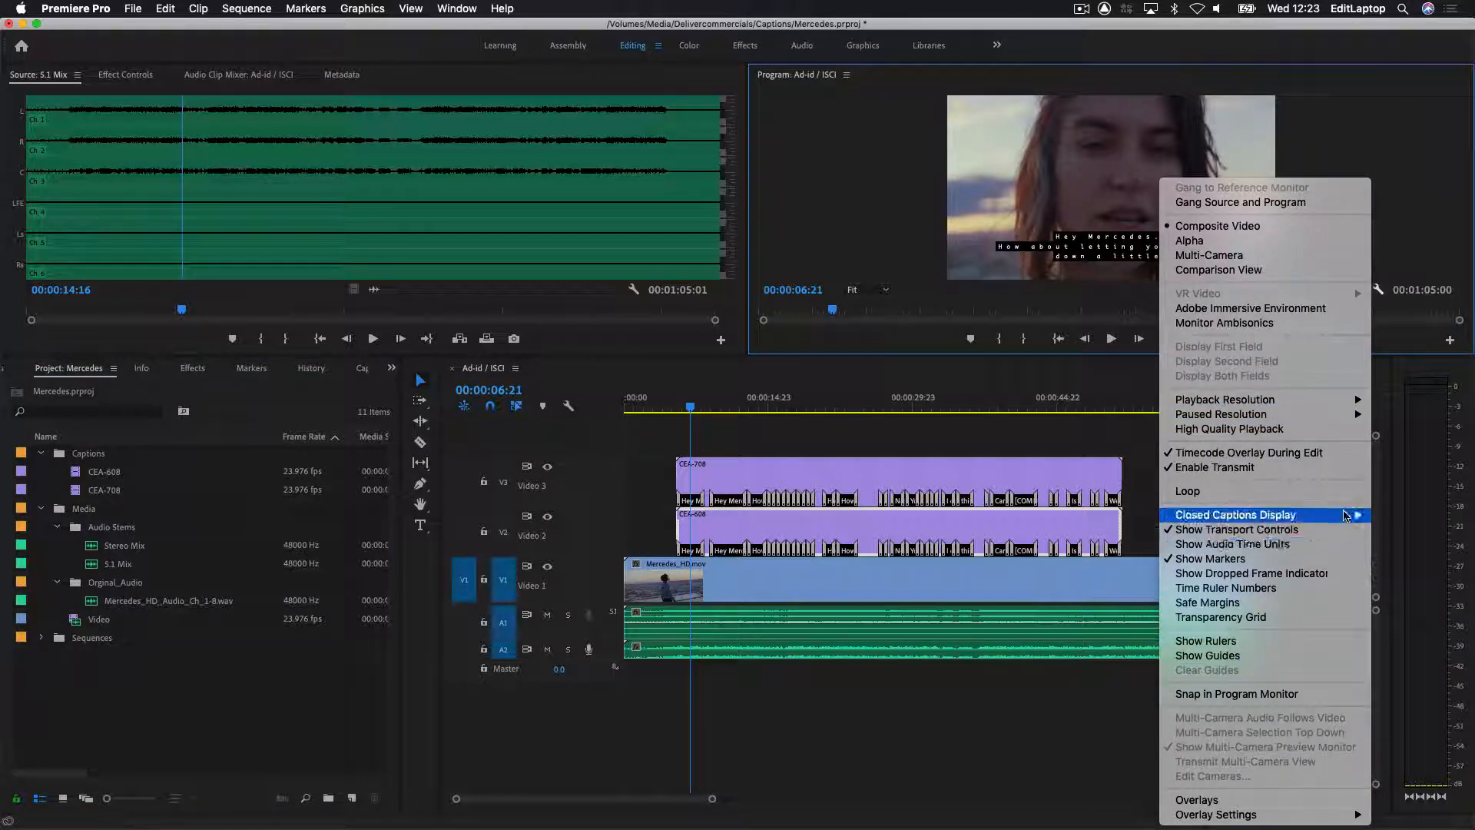
mouse_move(1346, 515)
click(1409, 529)
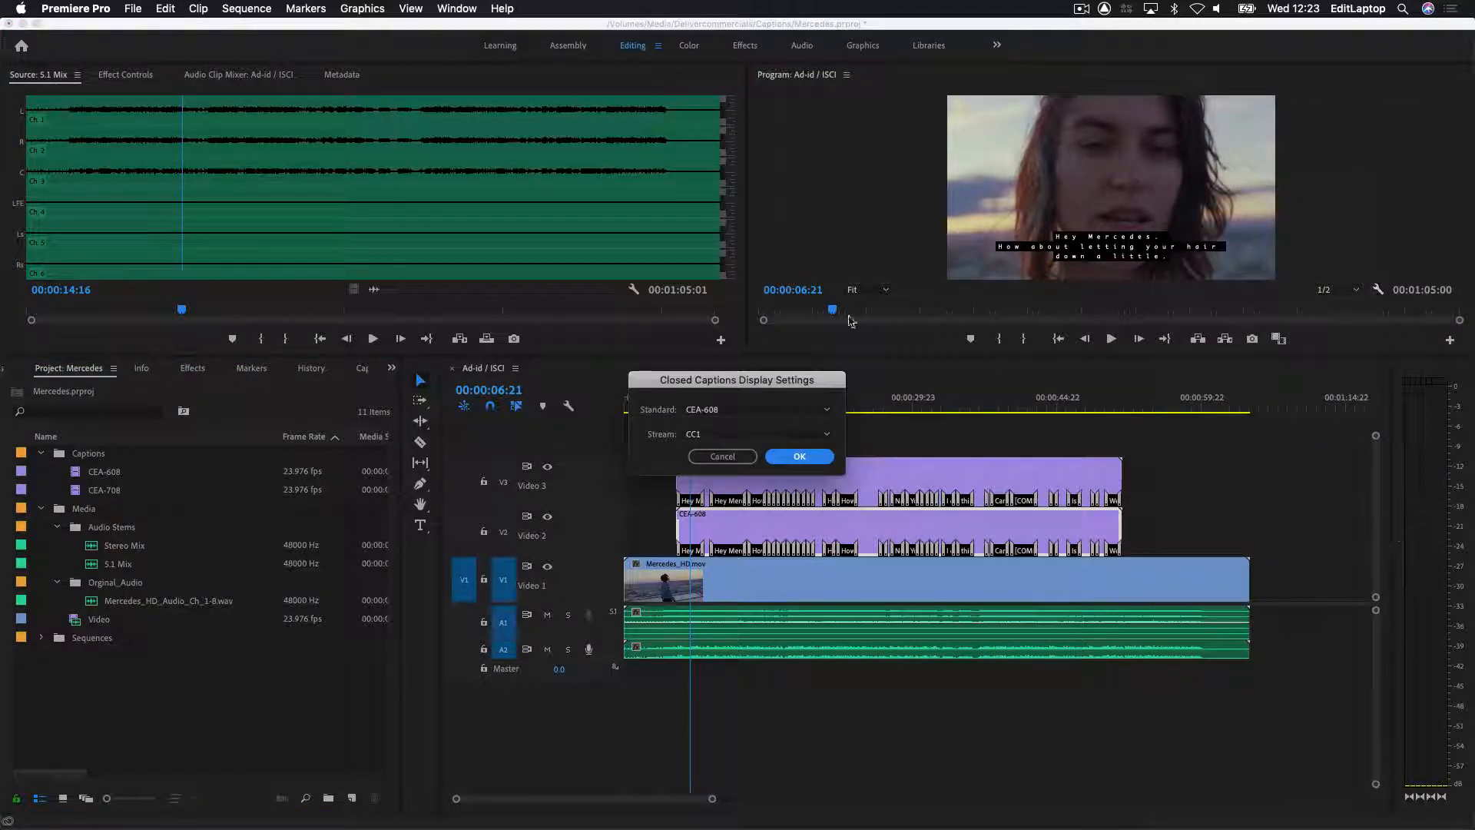
click(734, 409)
click(726, 422)
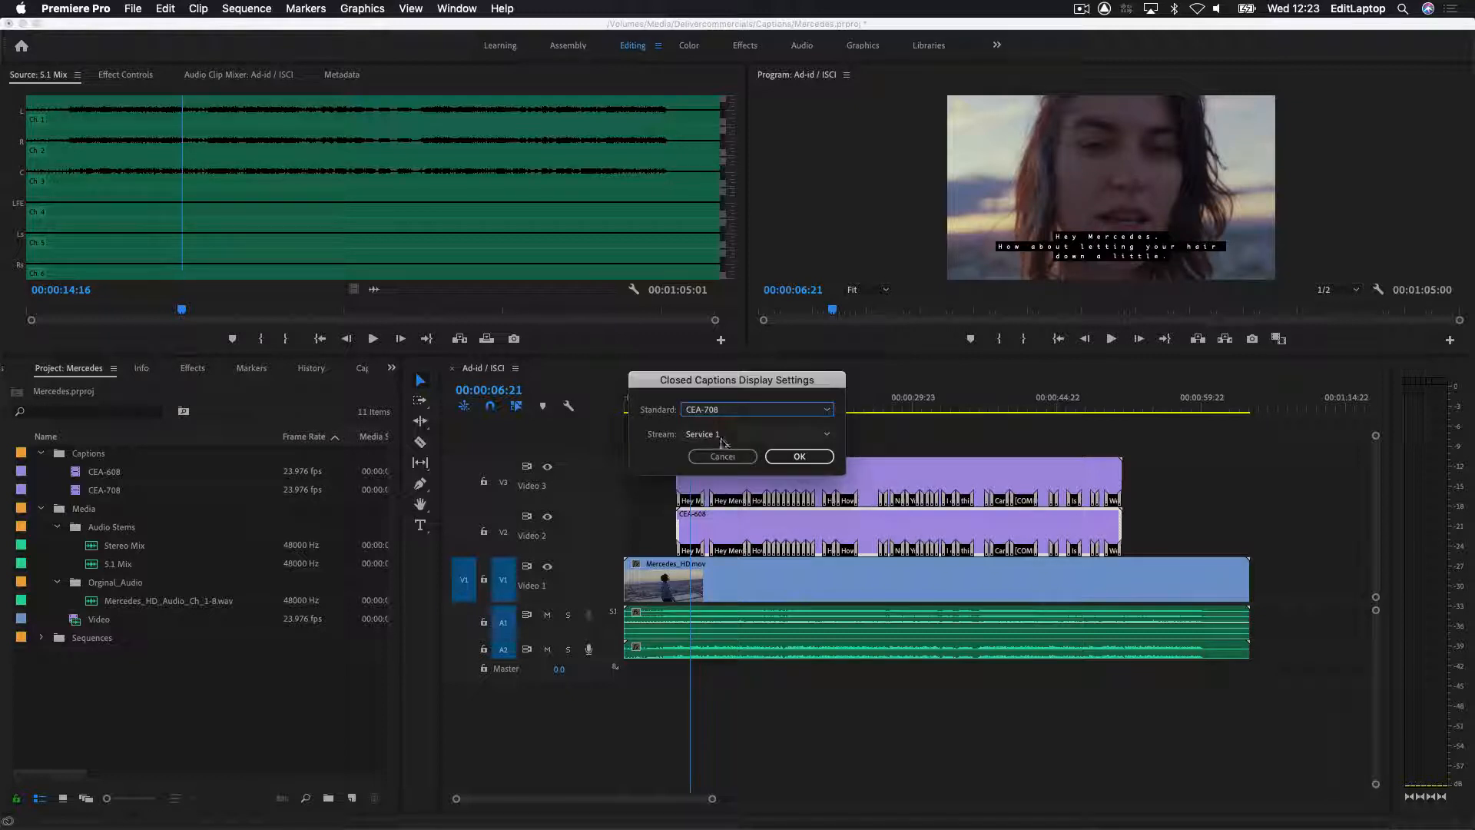
click(799, 456)
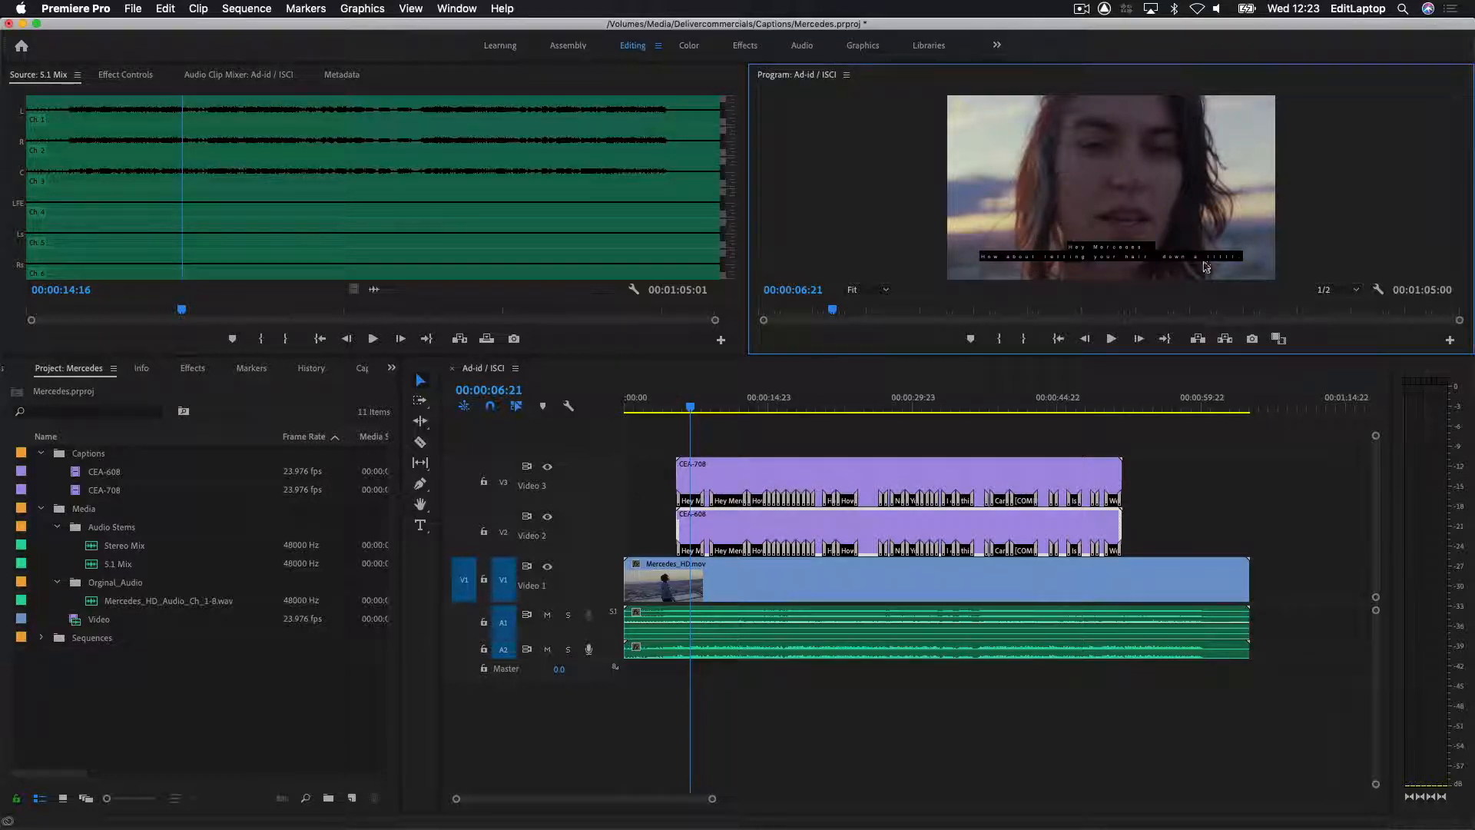
- Play the sequence from its start and again from 00:00:05:16 to check the audio levels and captions
click(748, 519)
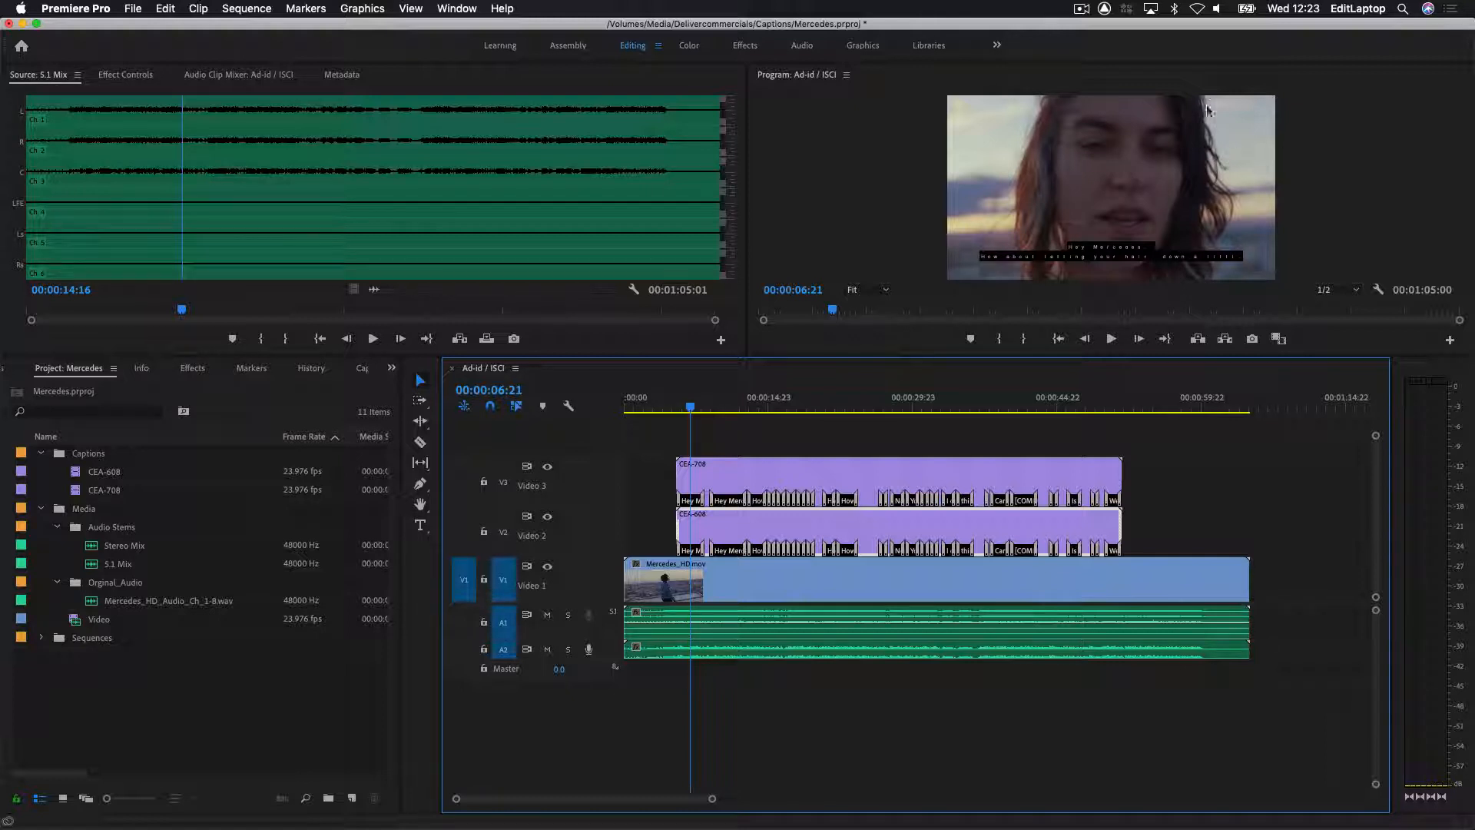
key(Home)
key(space)
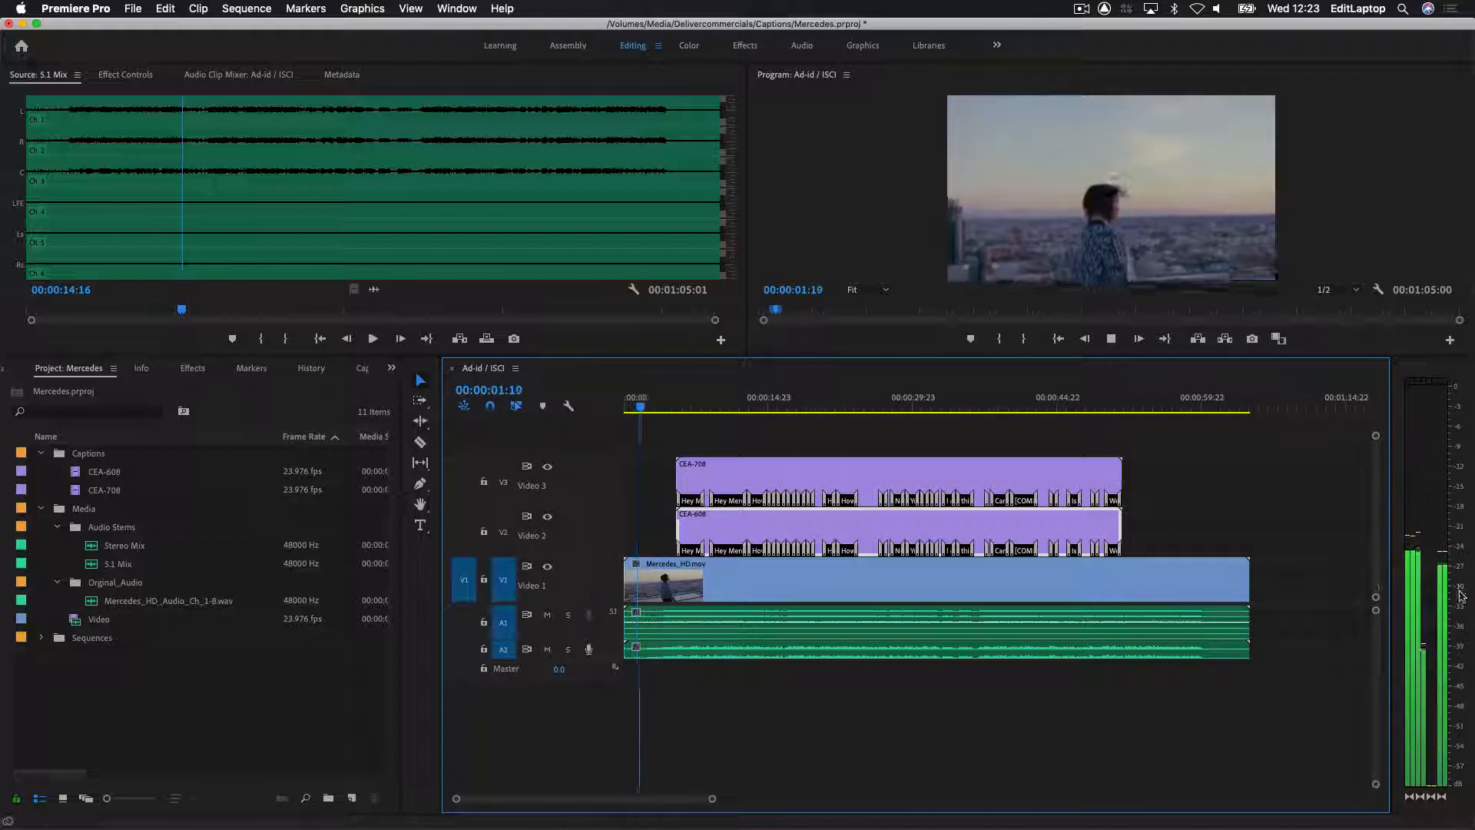
click(679, 405)
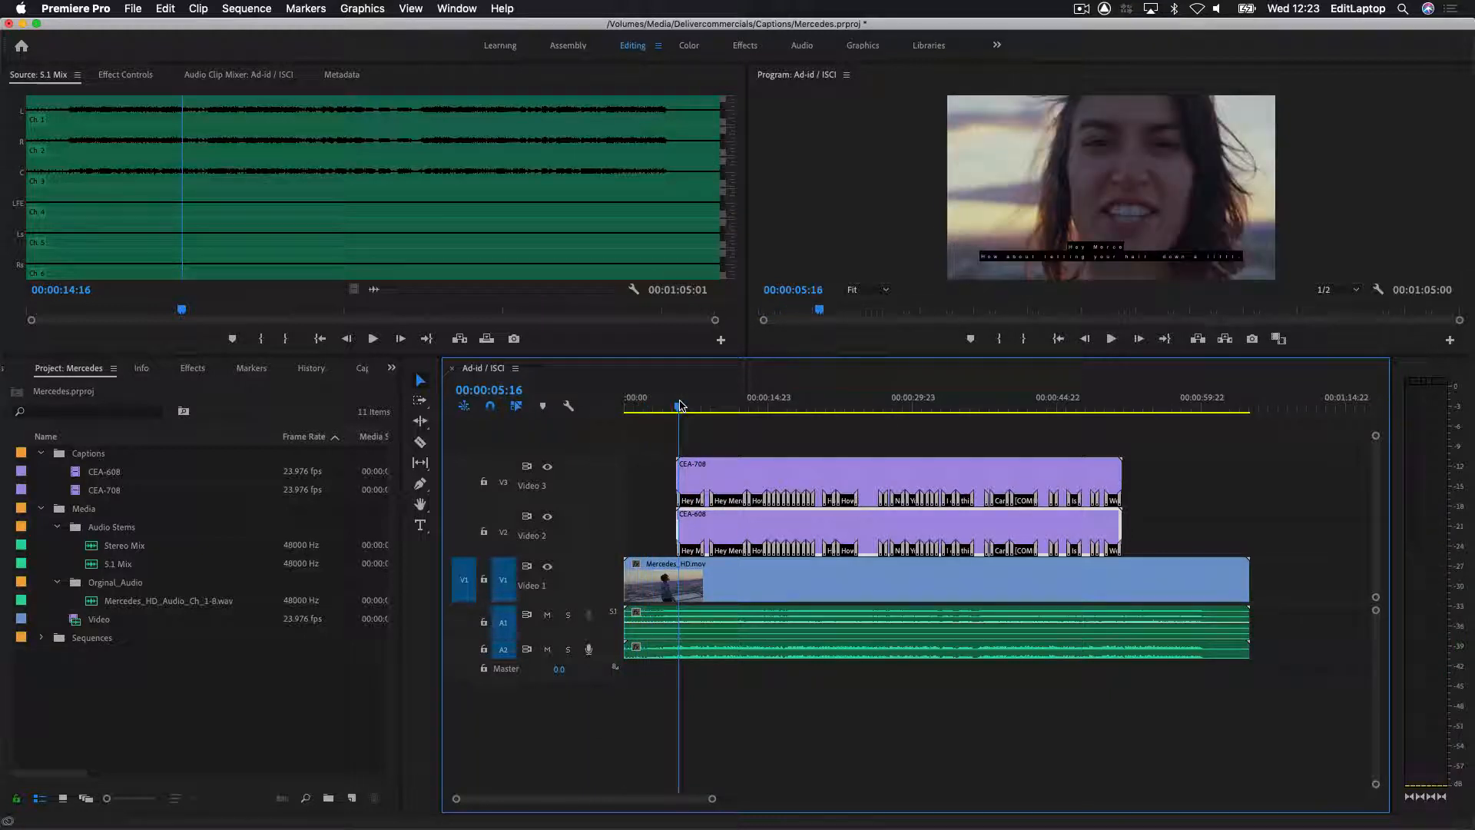
key(space)
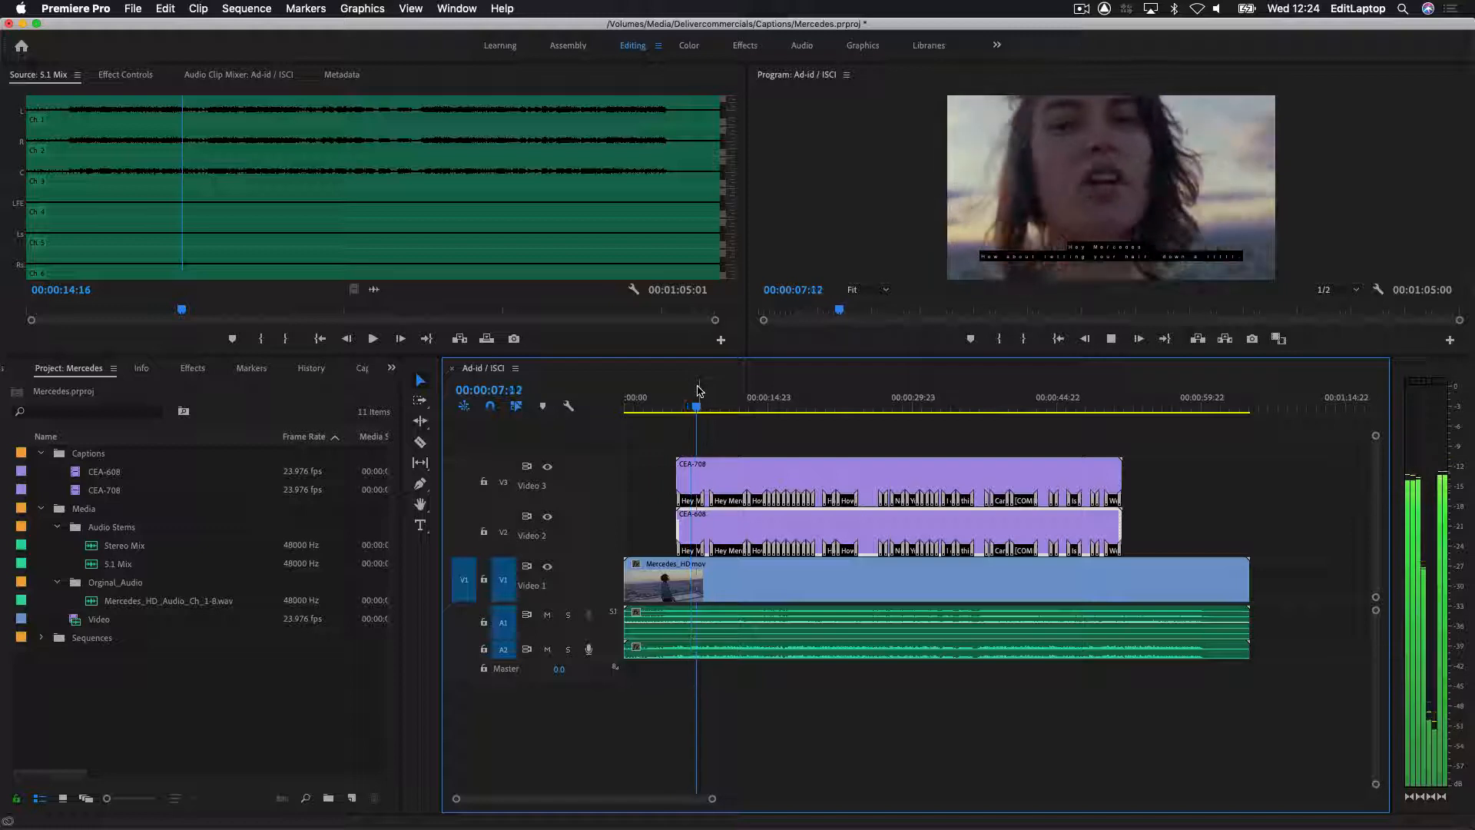
key(space)
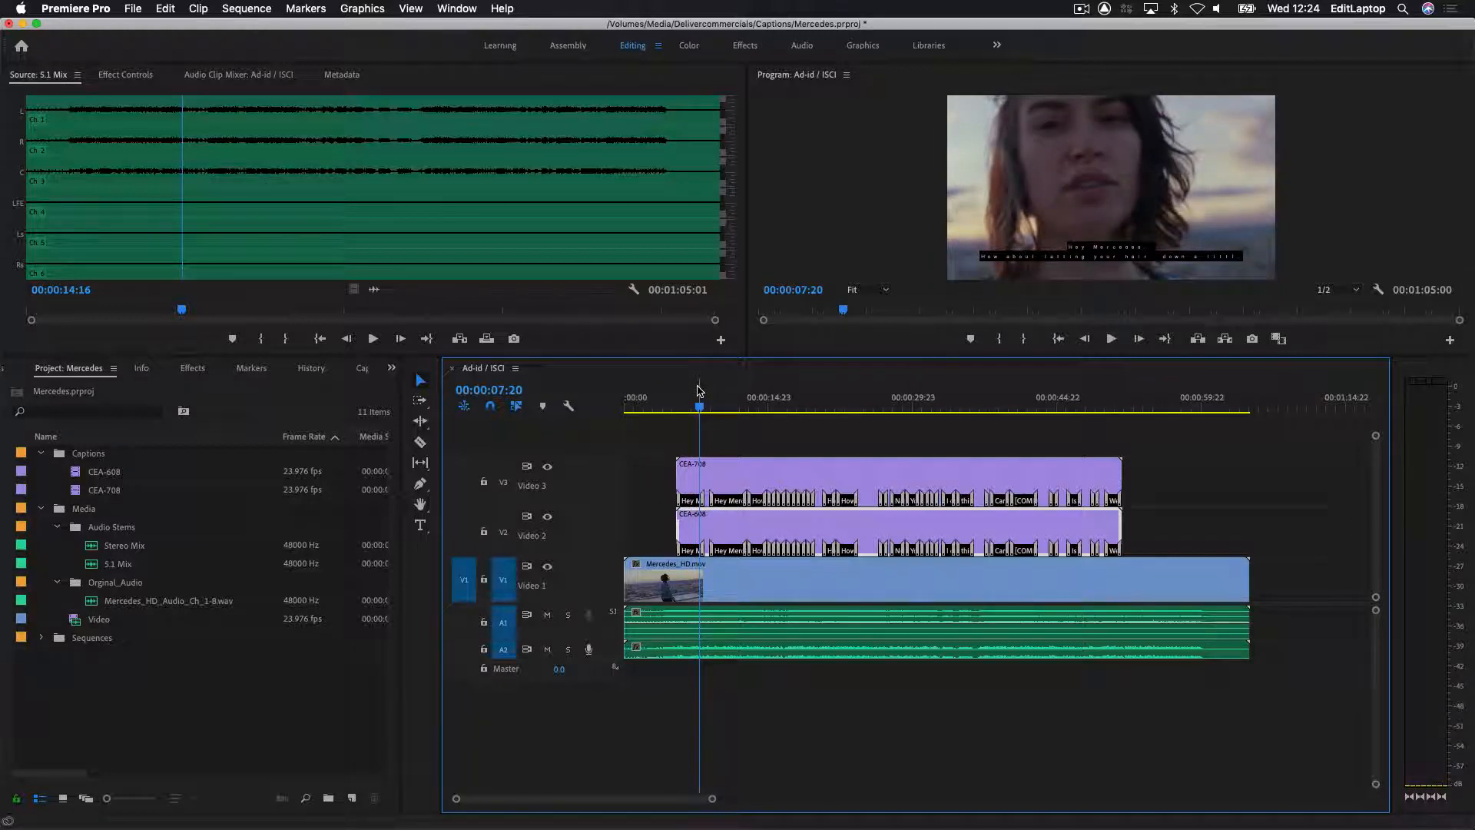
- Switch to Media Encoder and review the video settings of the DC - USA - XDCAM CEA - 8 Channels 2398 preset
key(super+Tab)
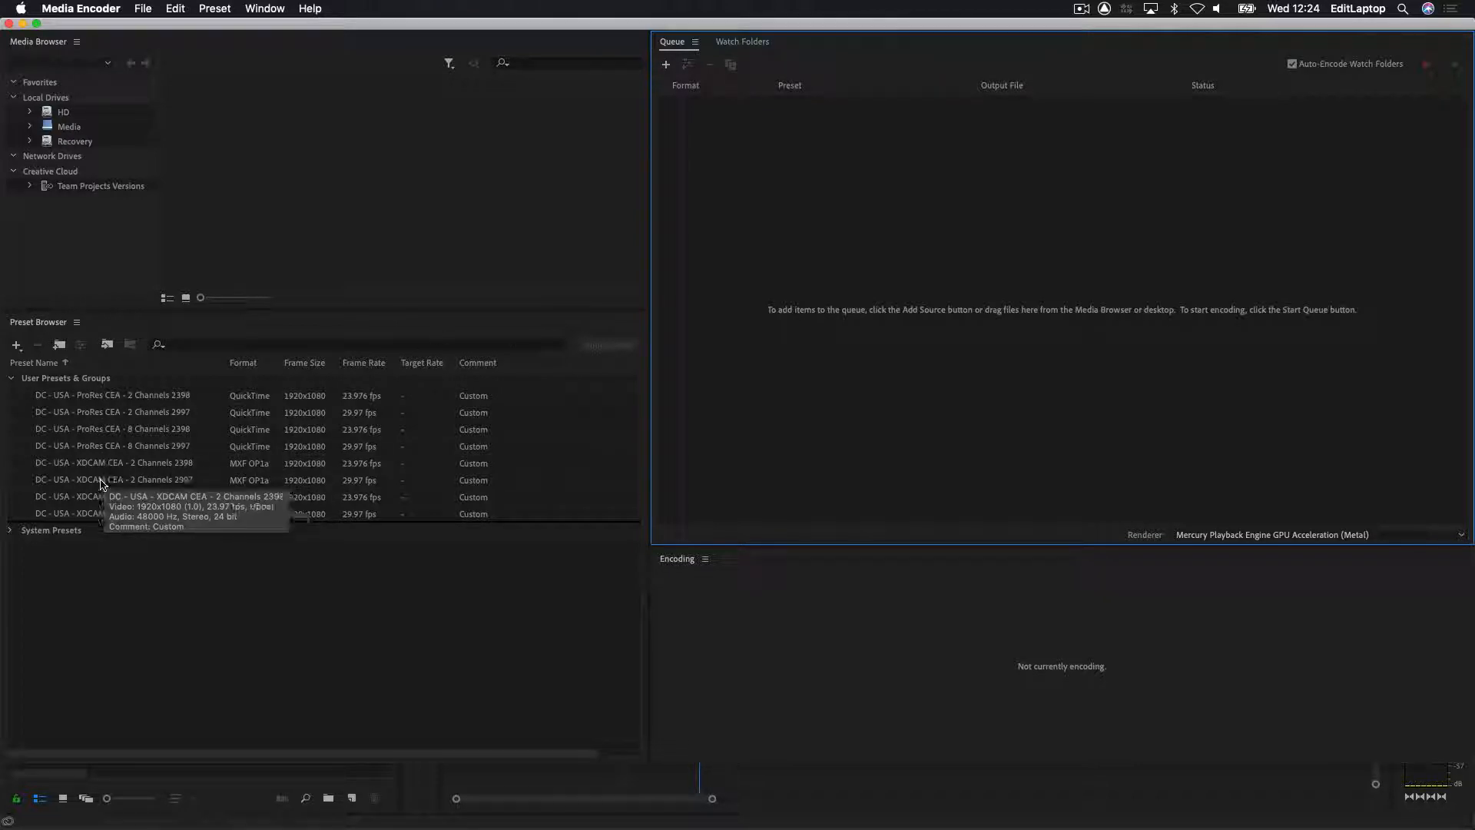
right_click(101, 503)
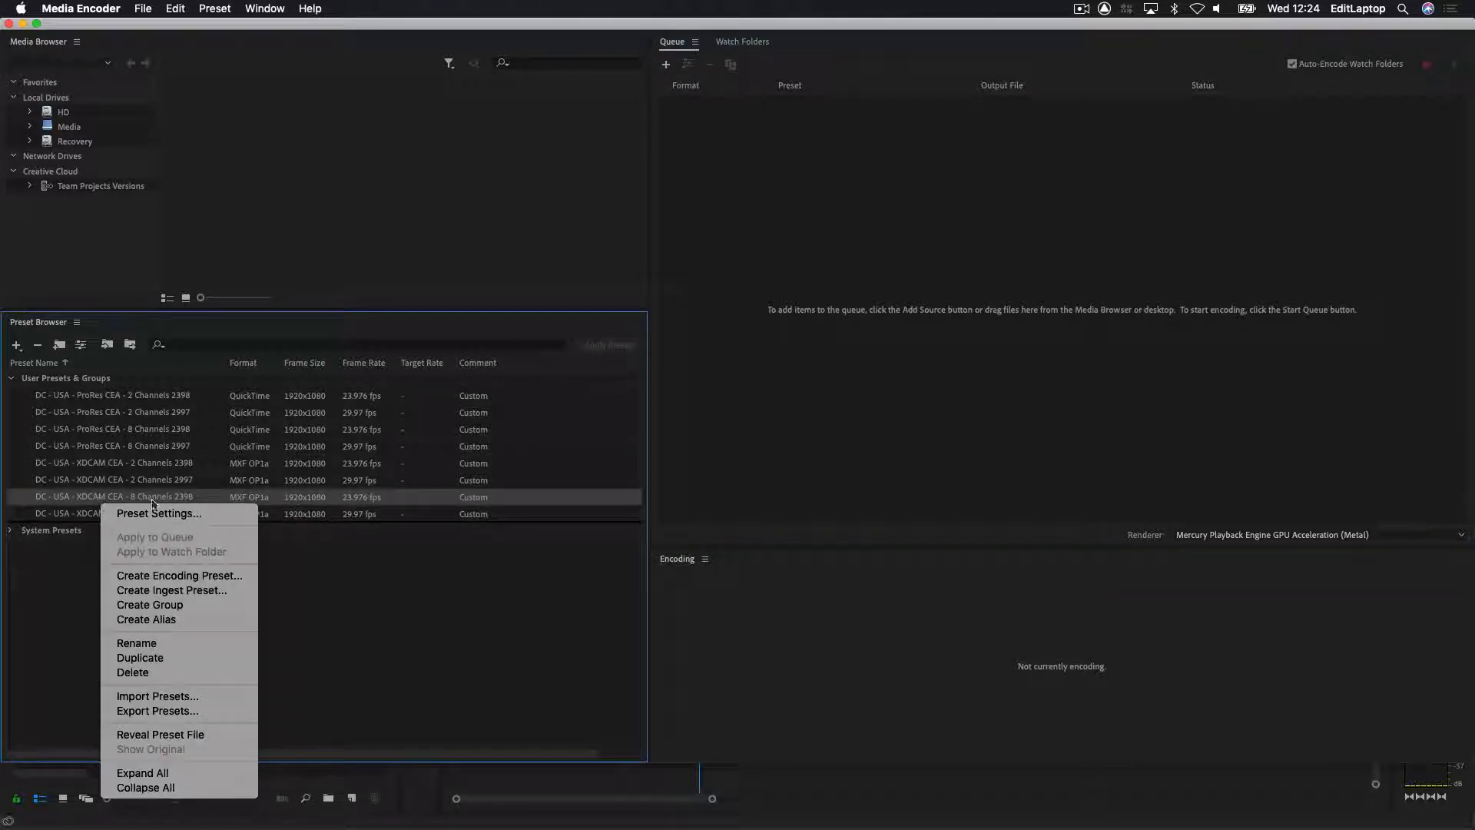
click(191, 515)
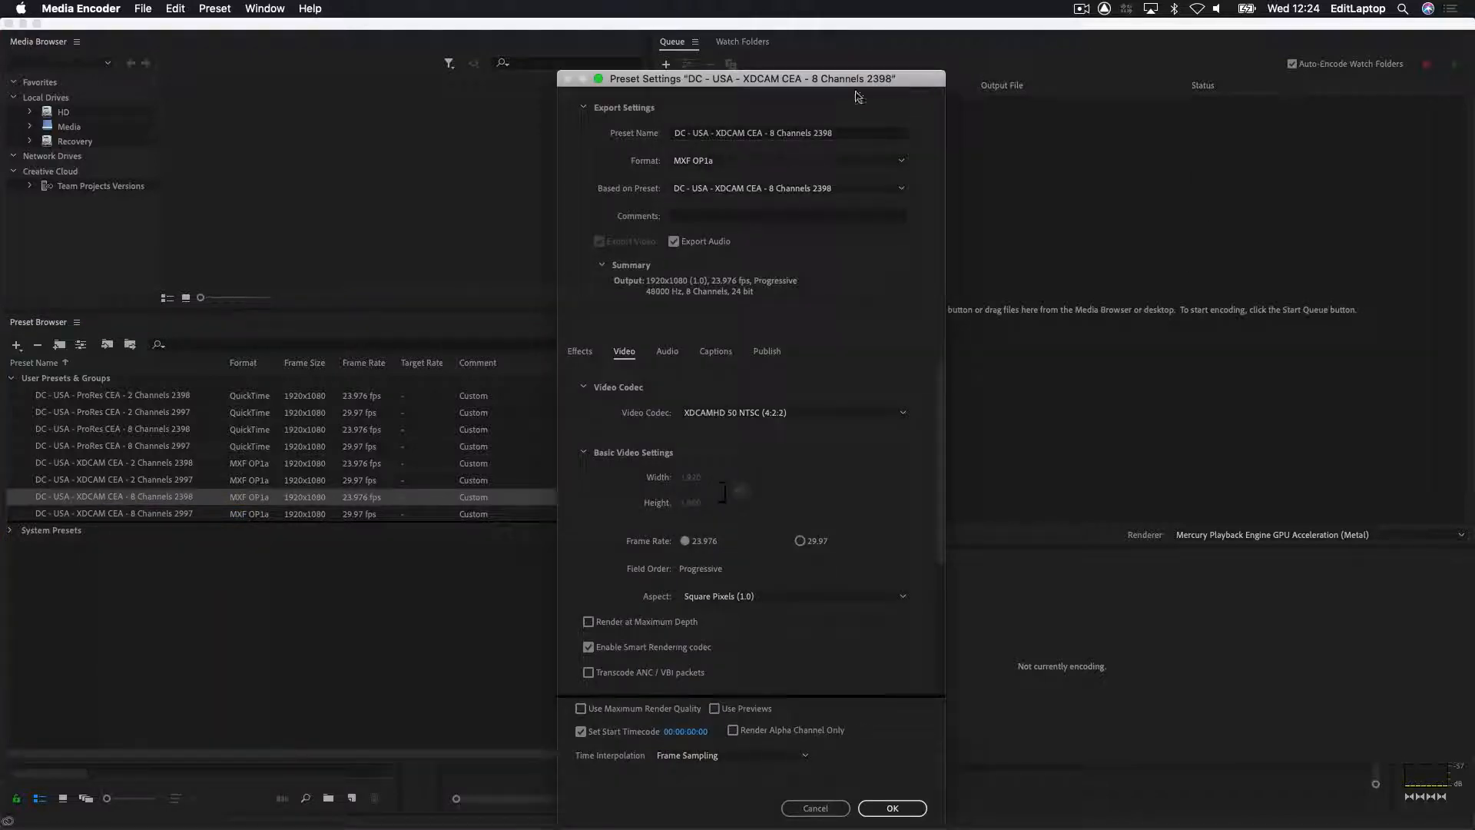
drag(858, 87, 865, 34)
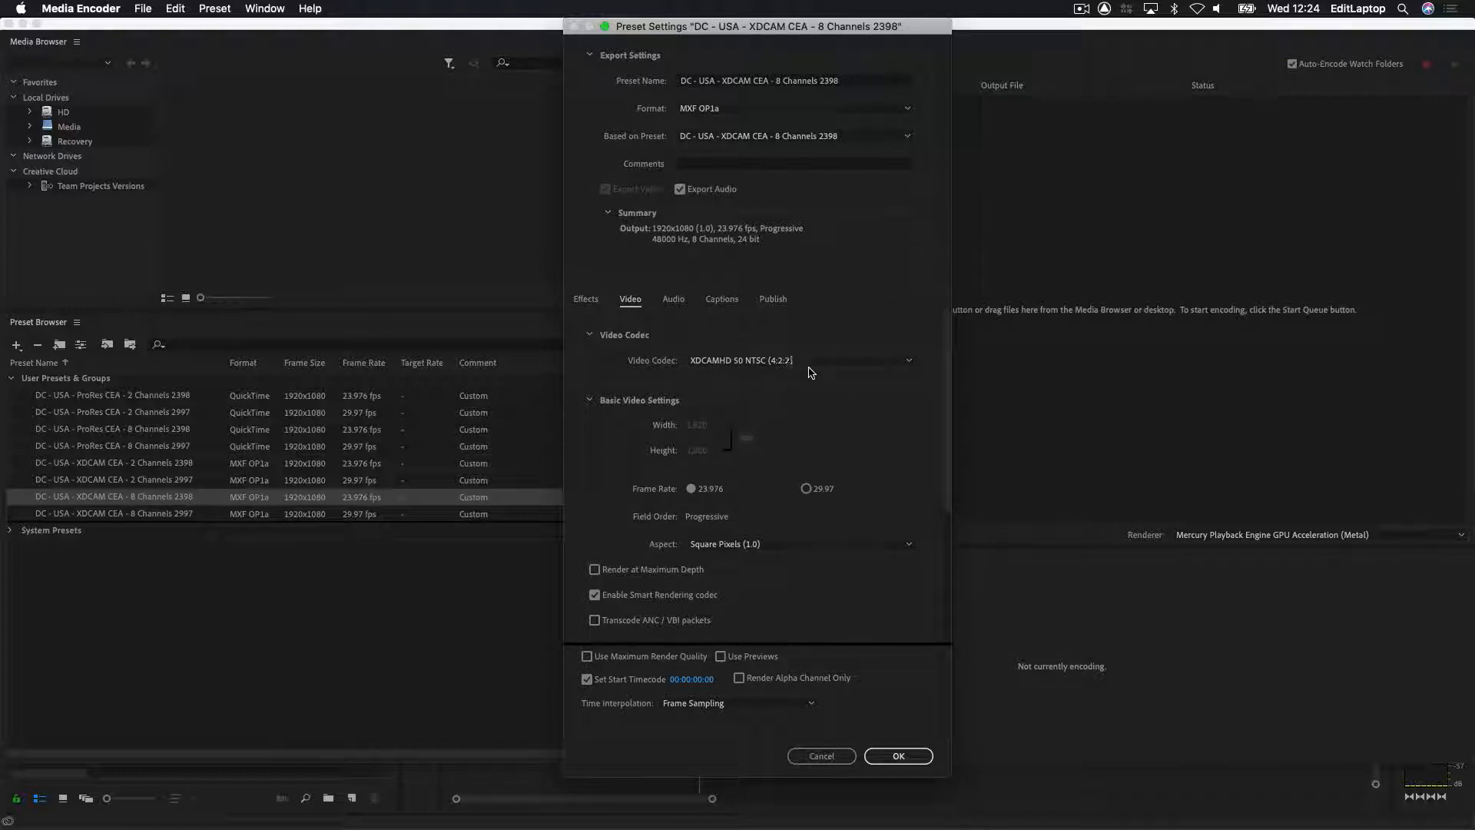
scroll(714, 608, down, 4)
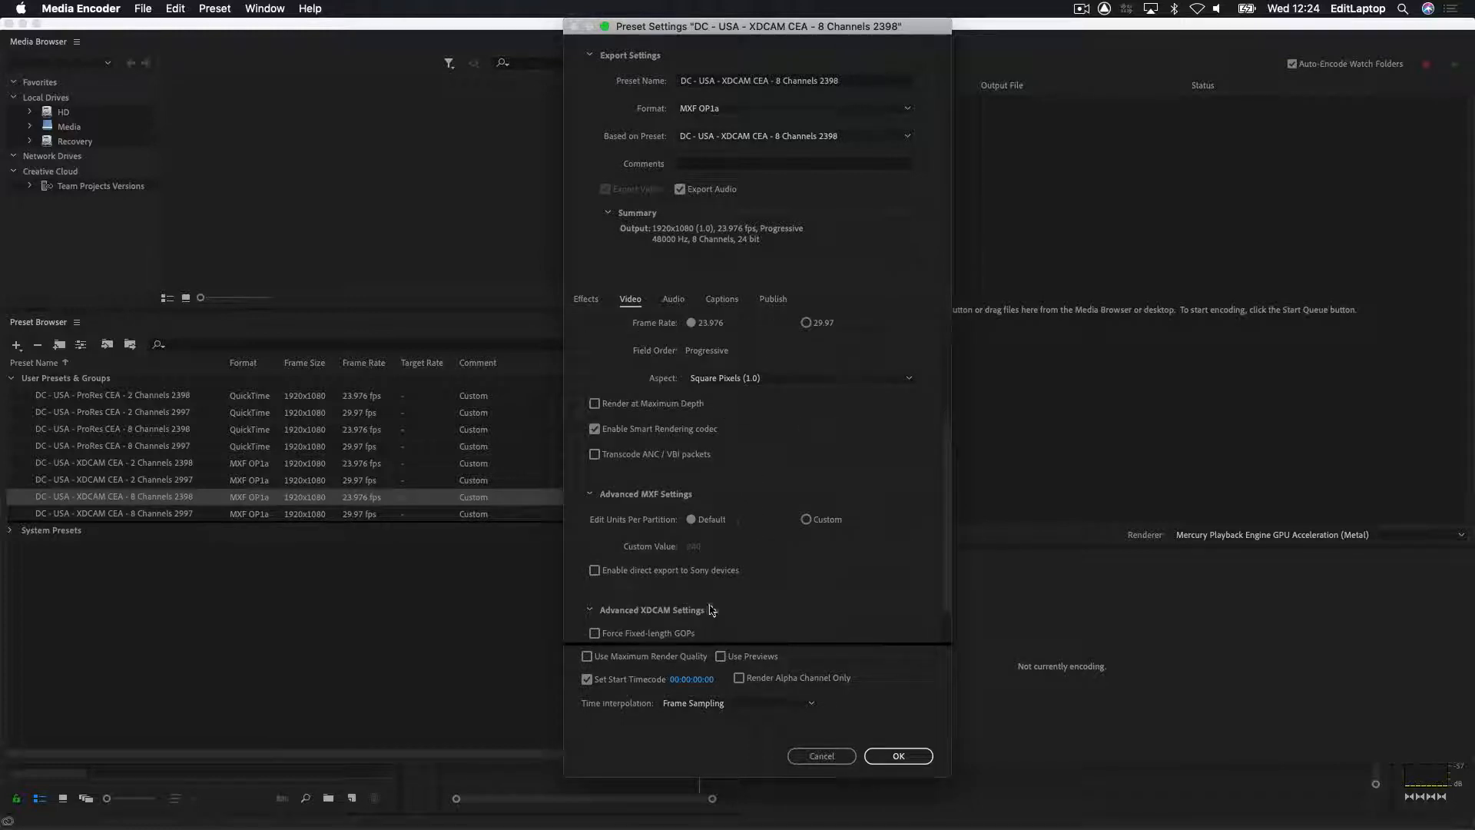
scroll(712, 610, down, 1)
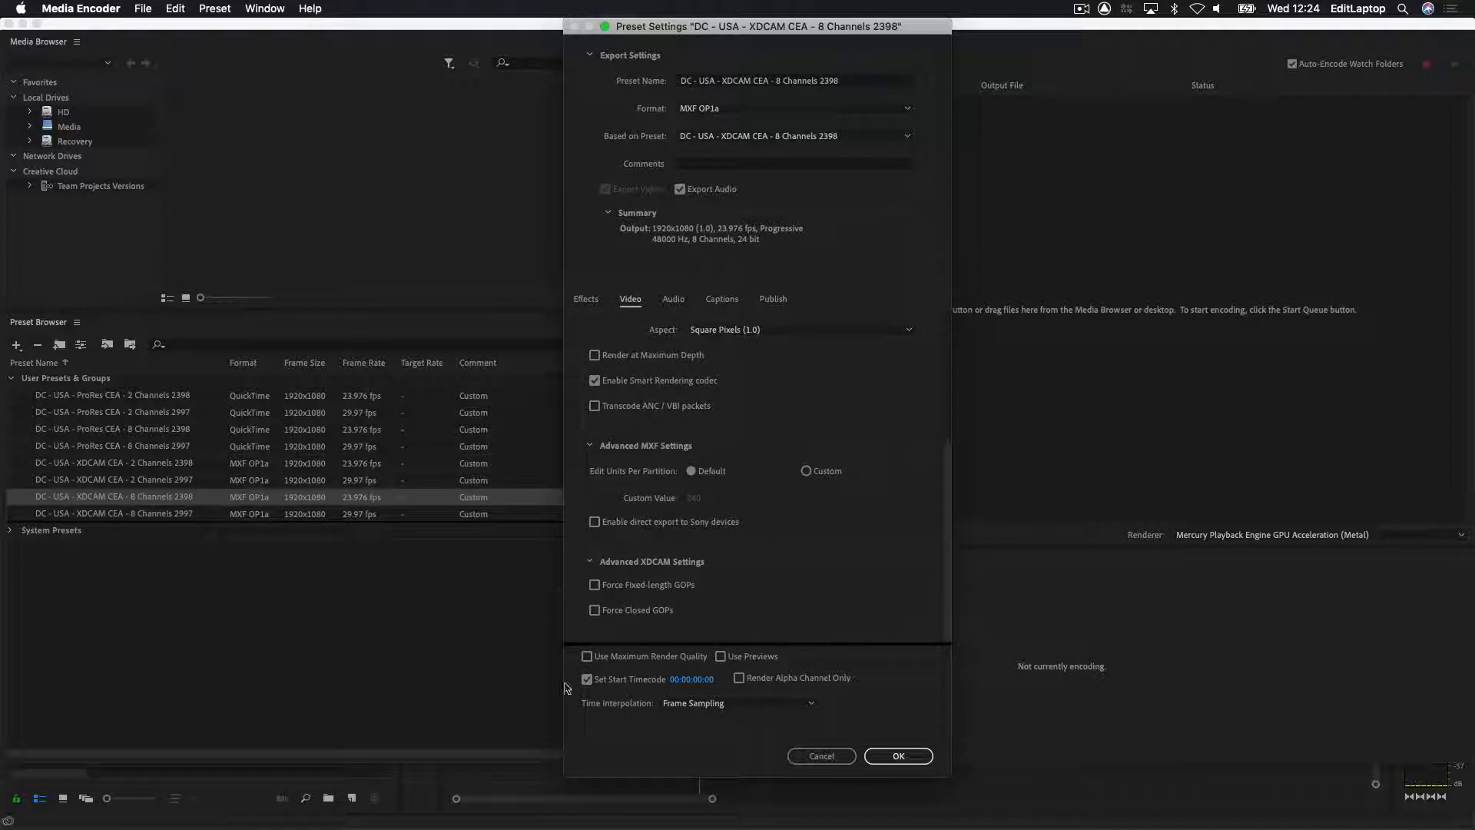
- Review the XDCAM preset's effects settings, checking the loudness normalization standard and the 5.1 and stereo stream configuration
click(588, 299)
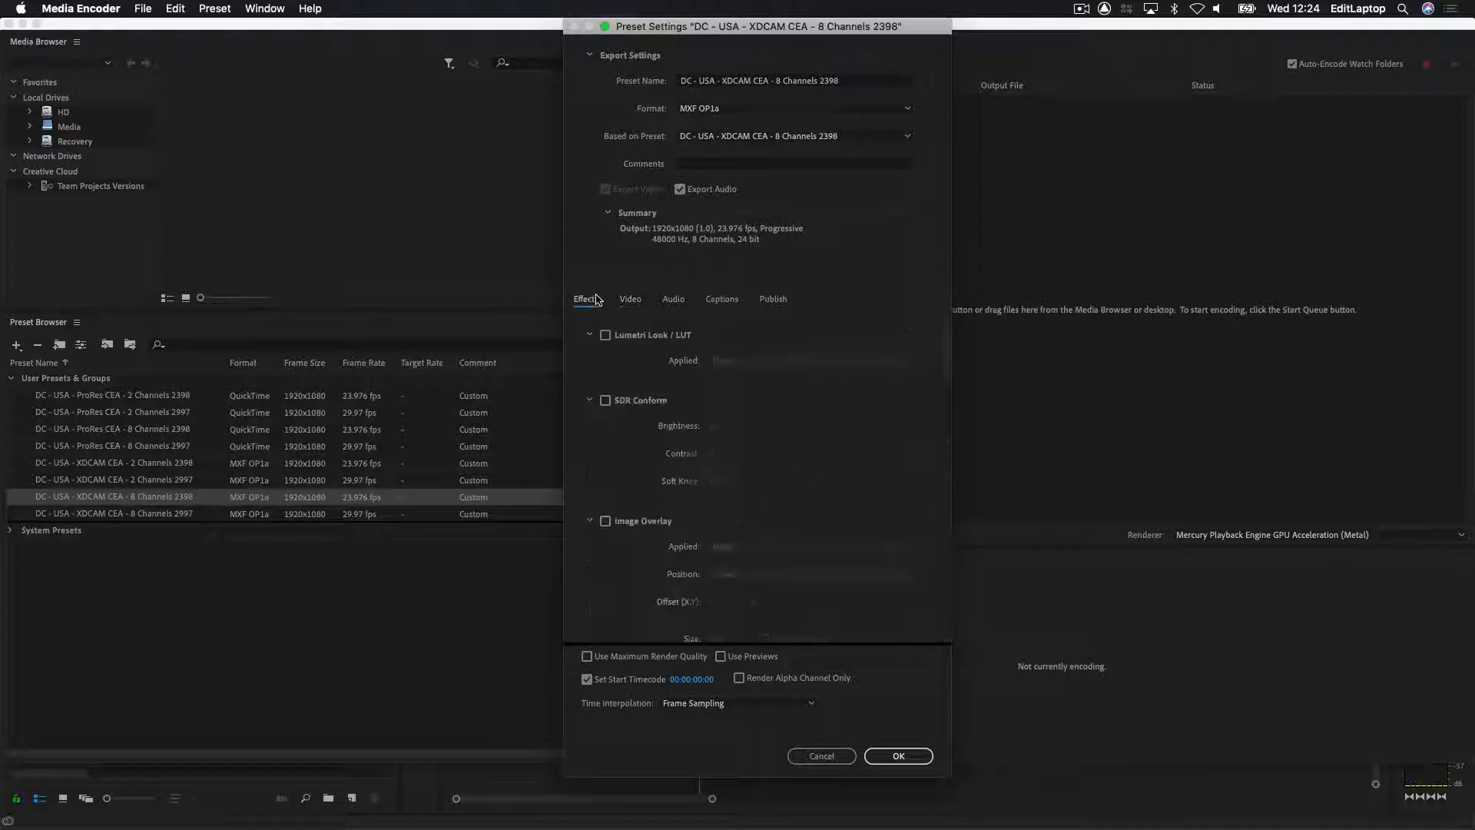
scroll(593, 488, down, 15)
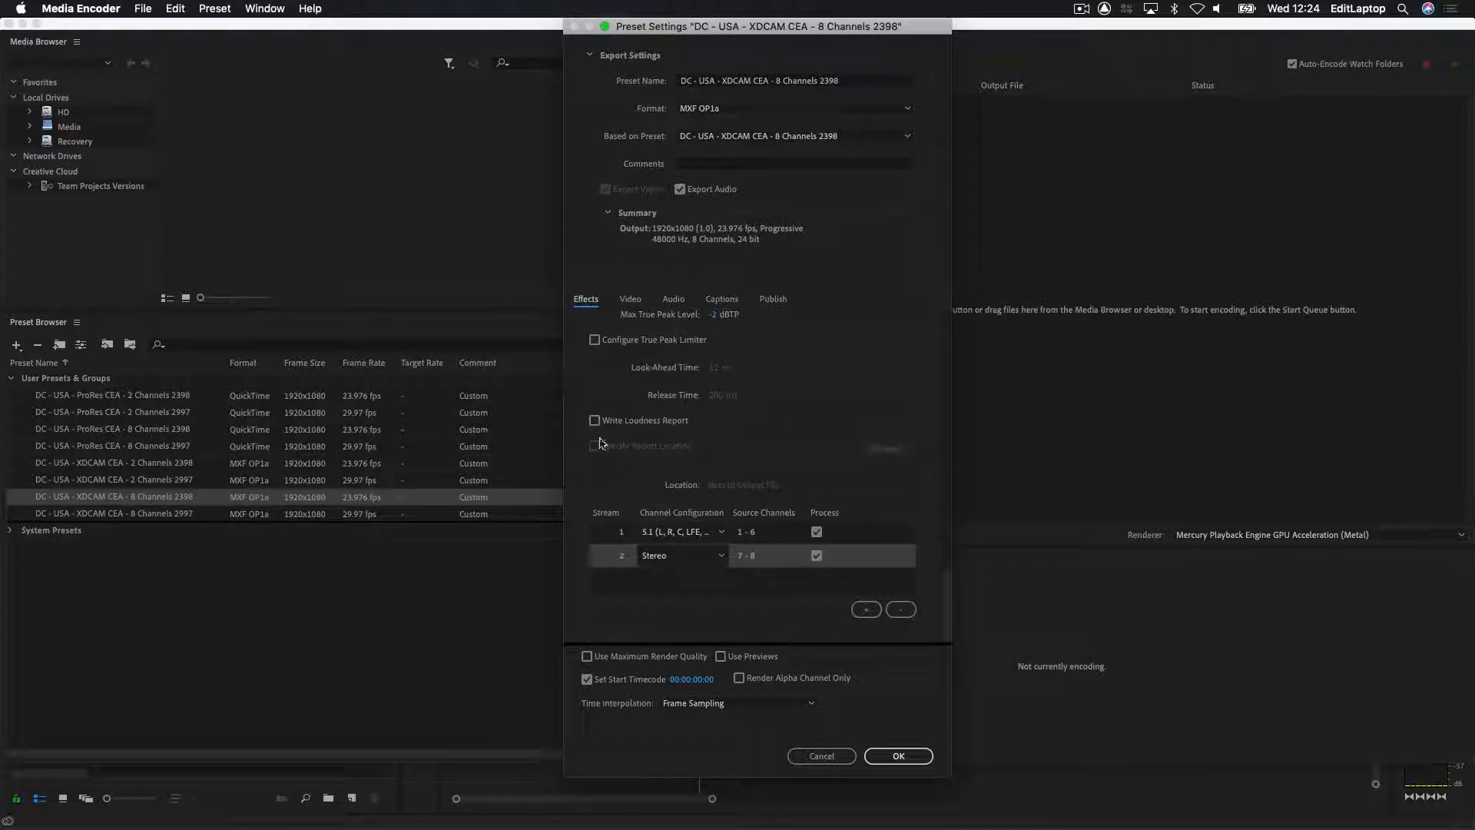
scroll(618, 384, up, 3)
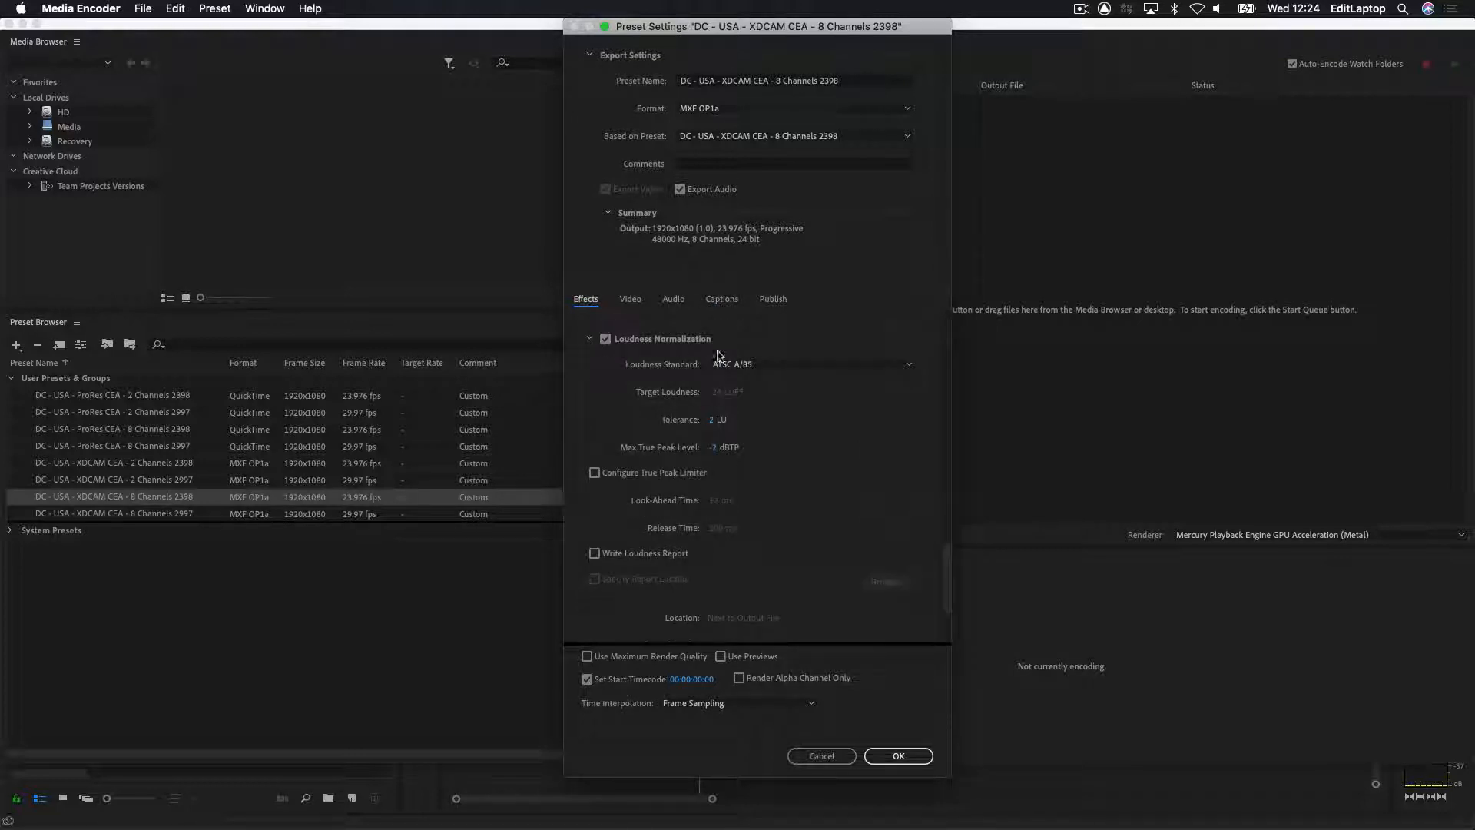
scroll(828, 513, down, 3)
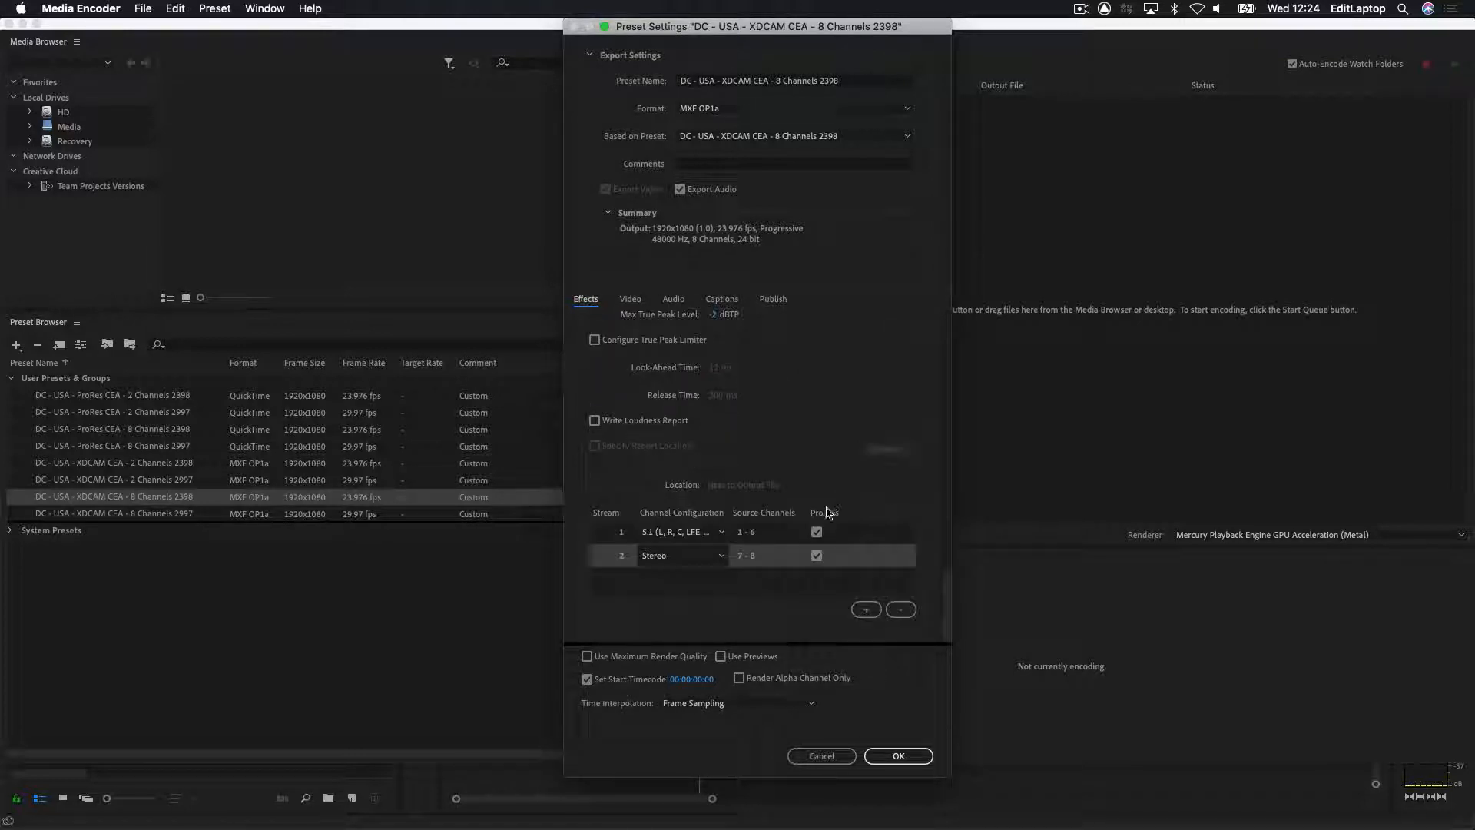
click(614, 535)
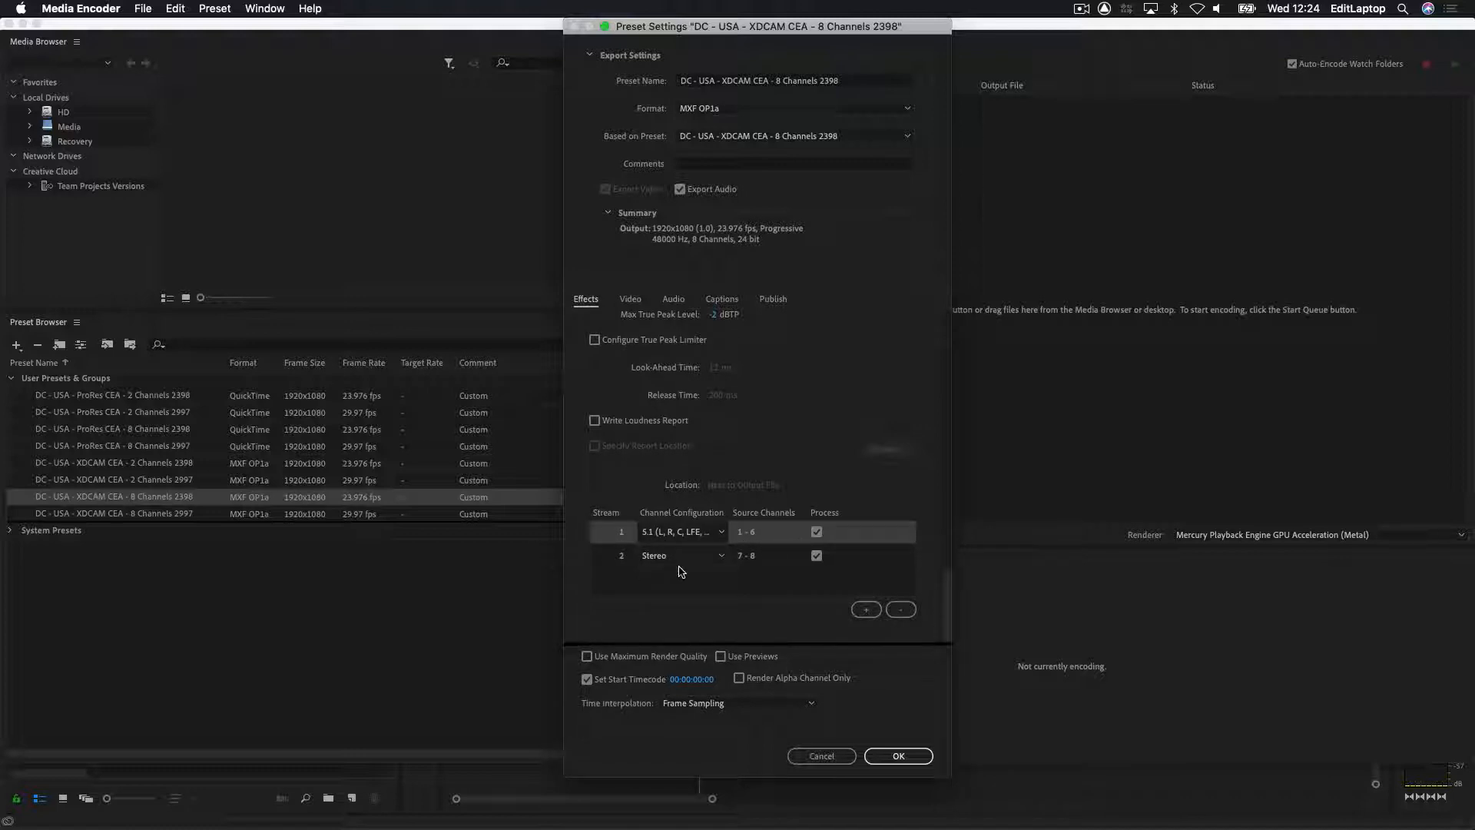
- Add a third loudness normalization stream to the preset, inspect its channel configuration choices, and remove the stream again
click(862, 611)
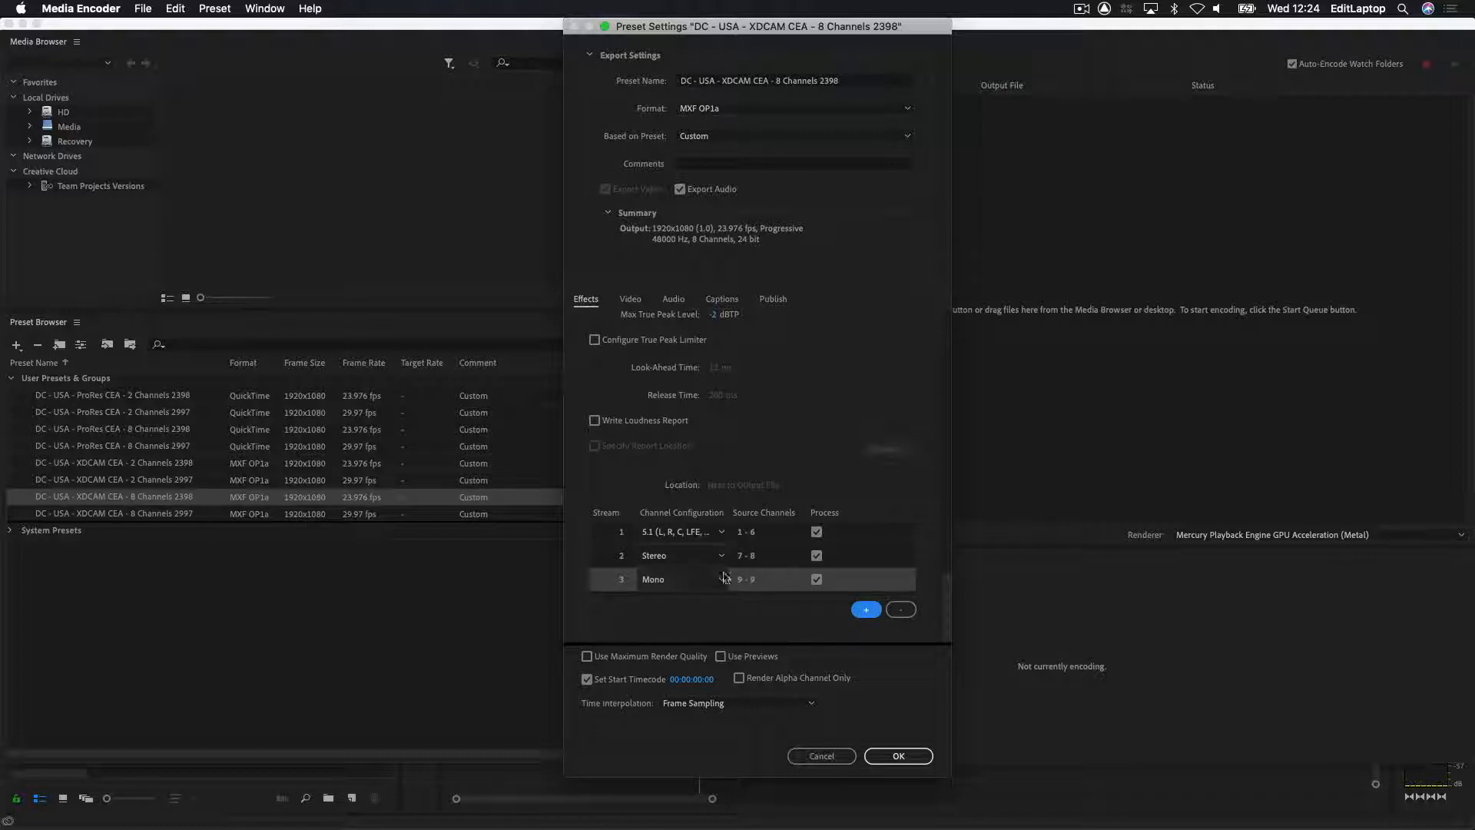
click(652, 581)
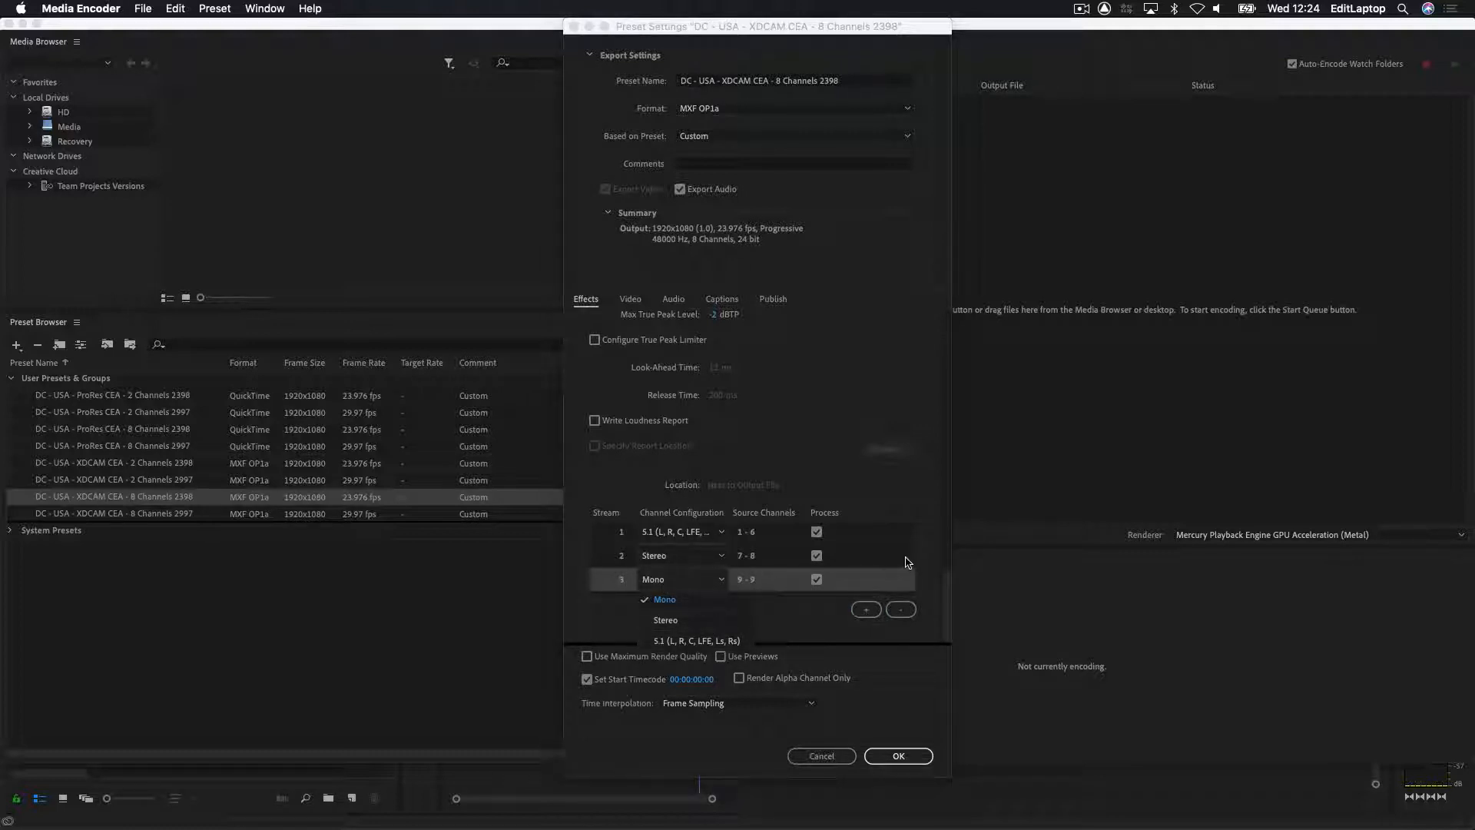
click(895, 579)
click(843, 579)
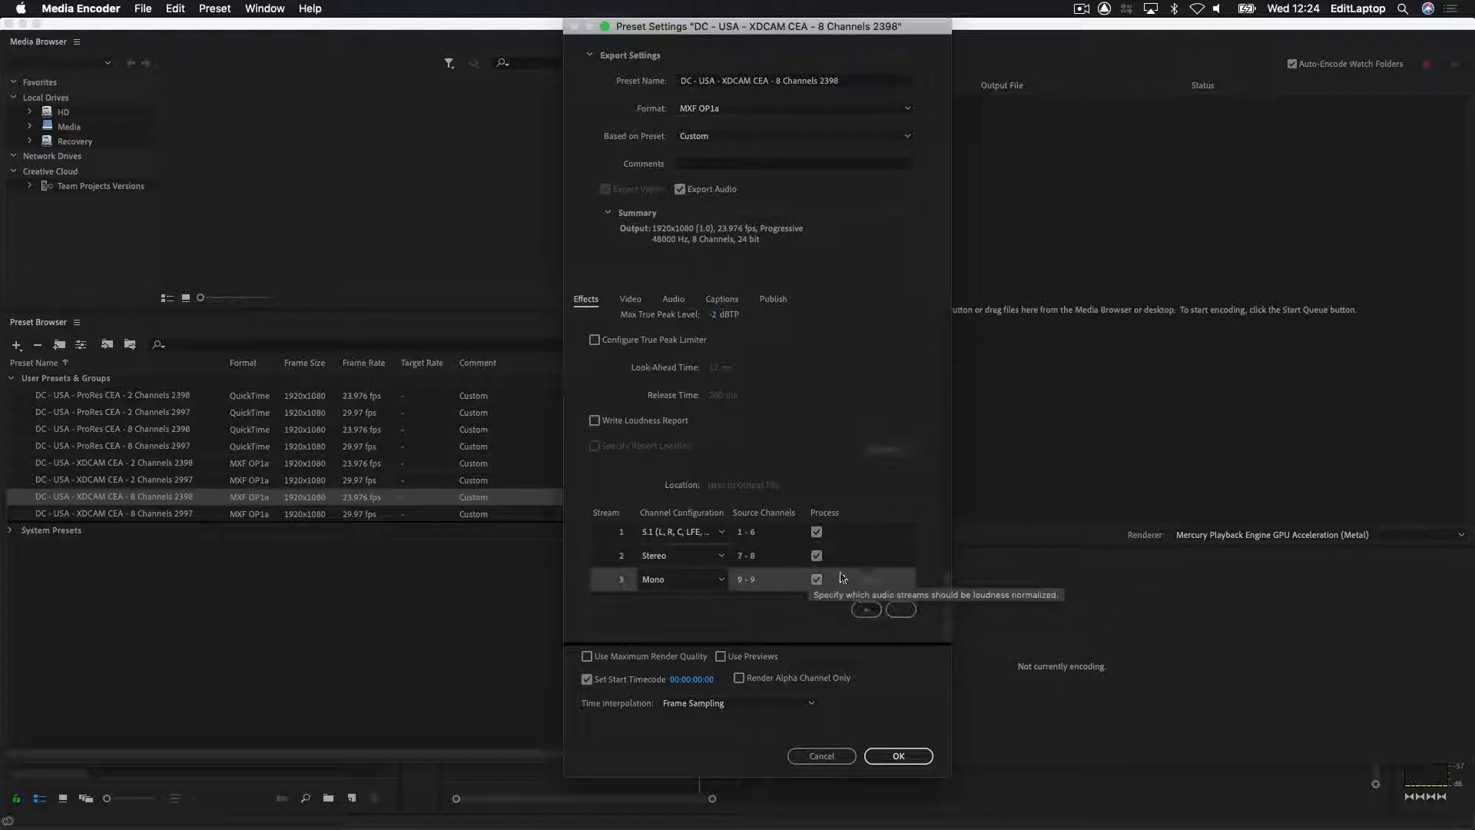
click(901, 609)
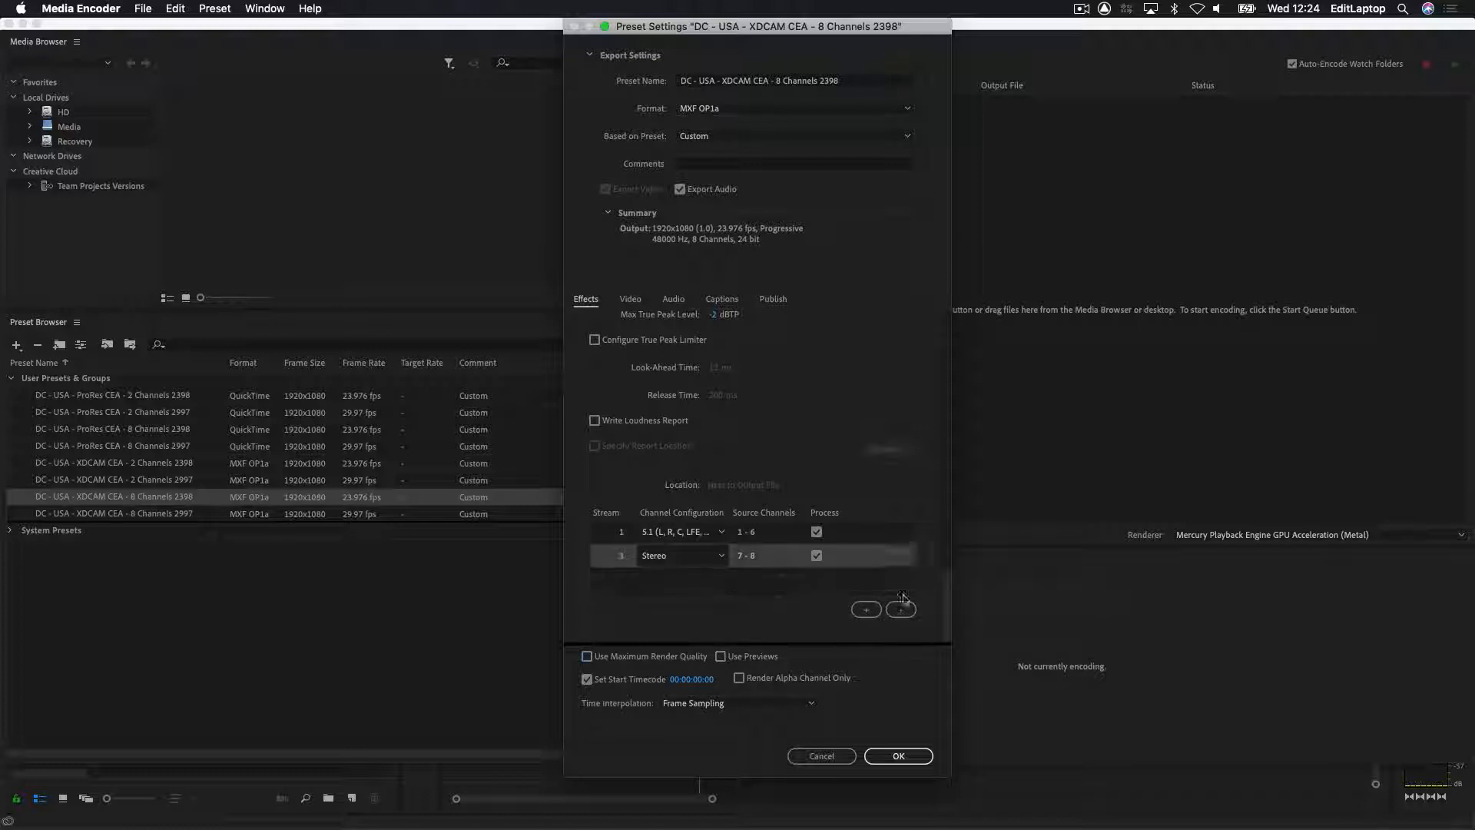
- Review the XDCAM preset's audio channel and caption export settings, and close the preset settings with OK
click(637, 301)
click(672, 299)
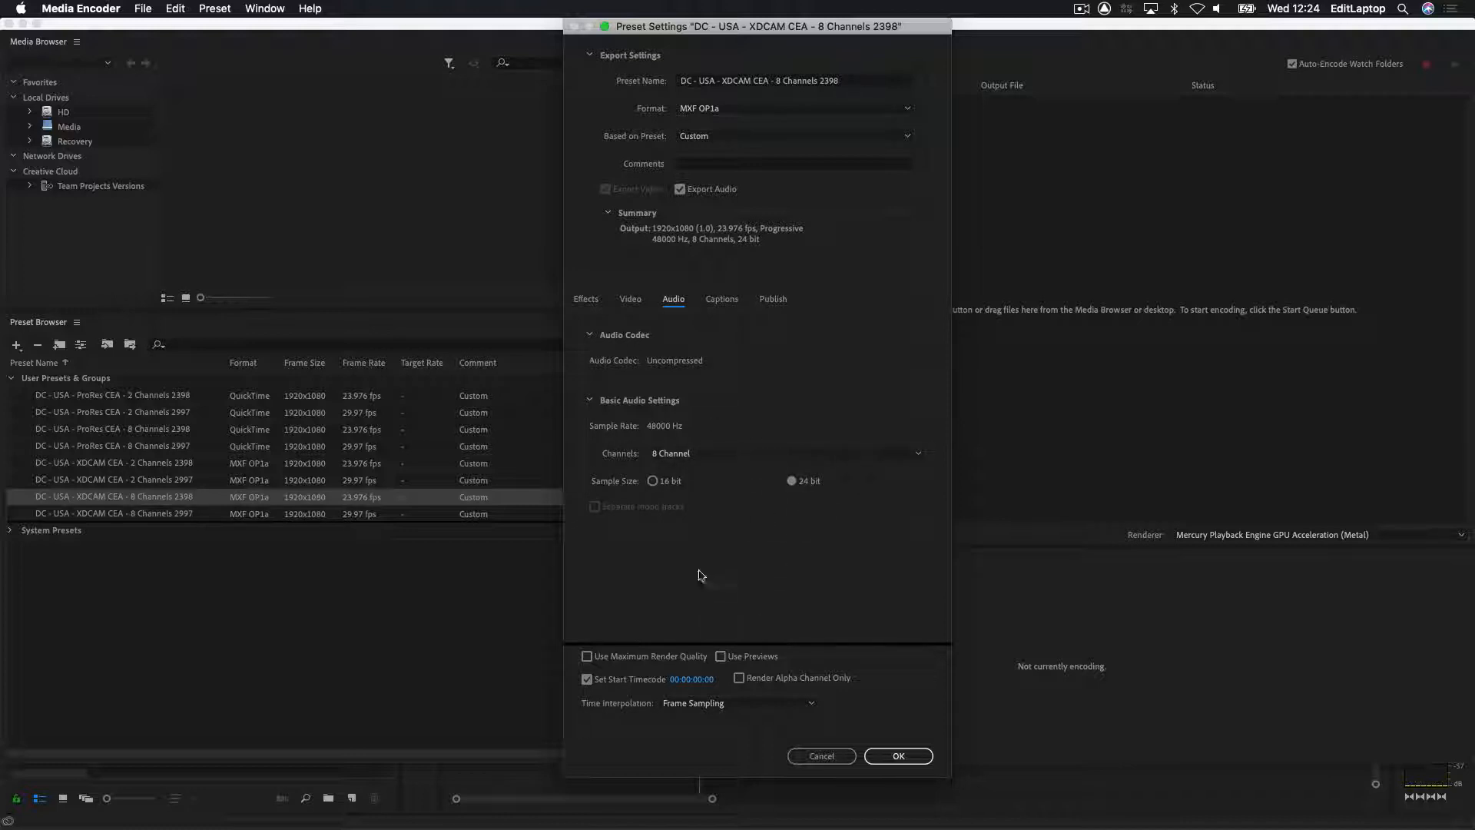
click(729, 300)
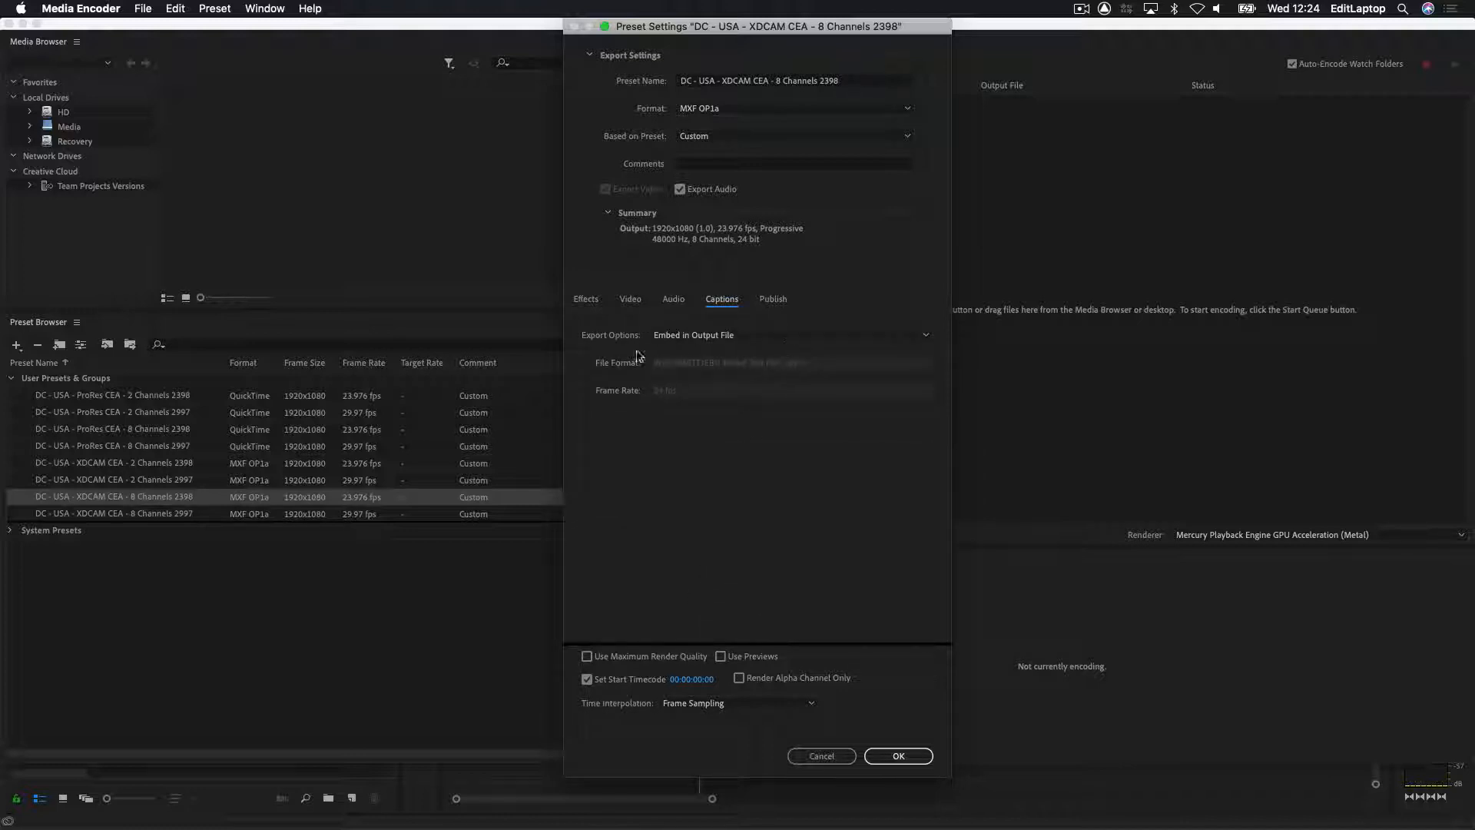
click(897, 756)
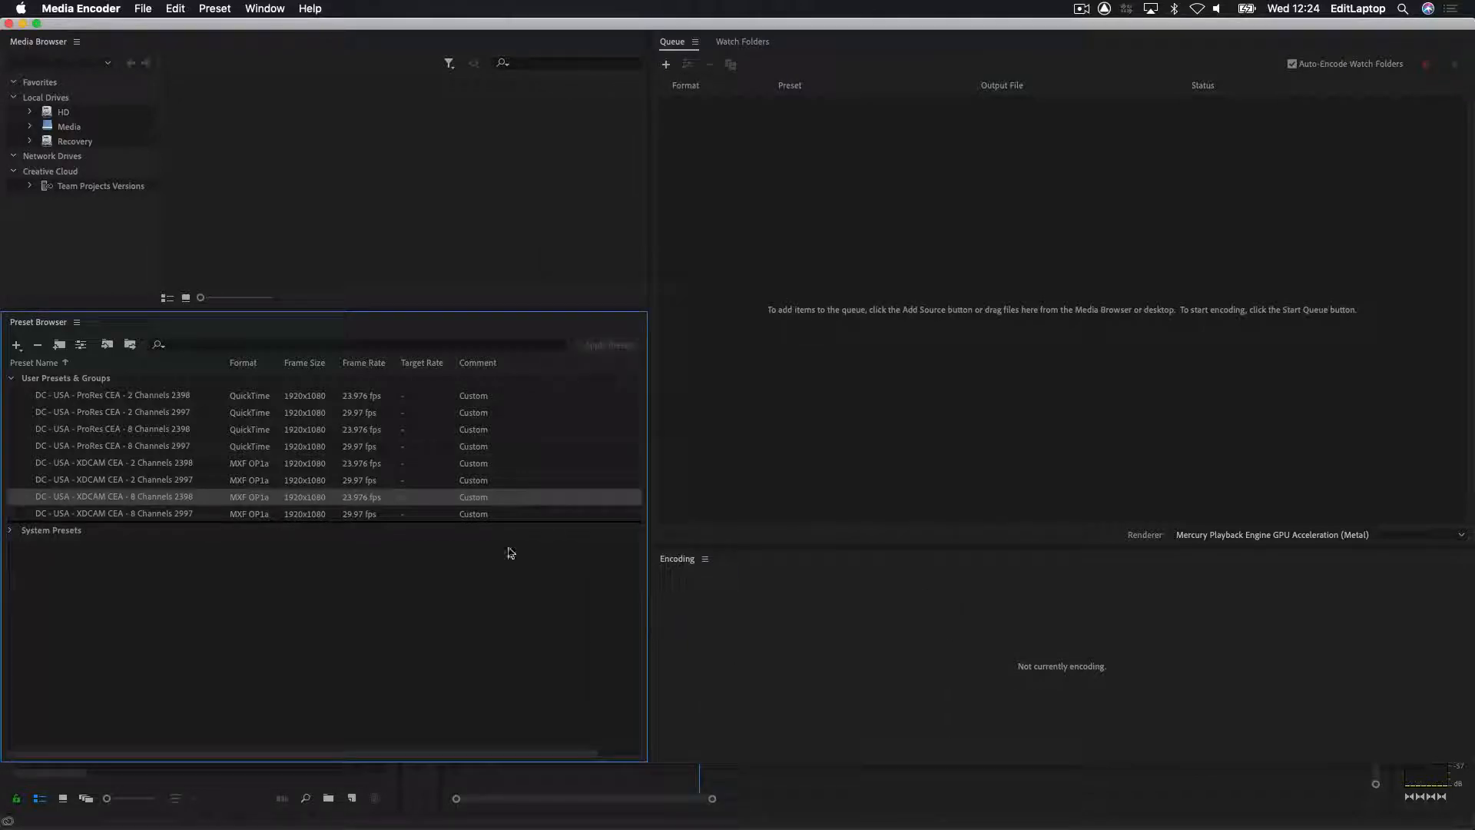
- Open the settings of the DC - USA - ProRes CEA - 8 Channels 2398 preset and review its loudness normalization streams
right_click(167, 433)
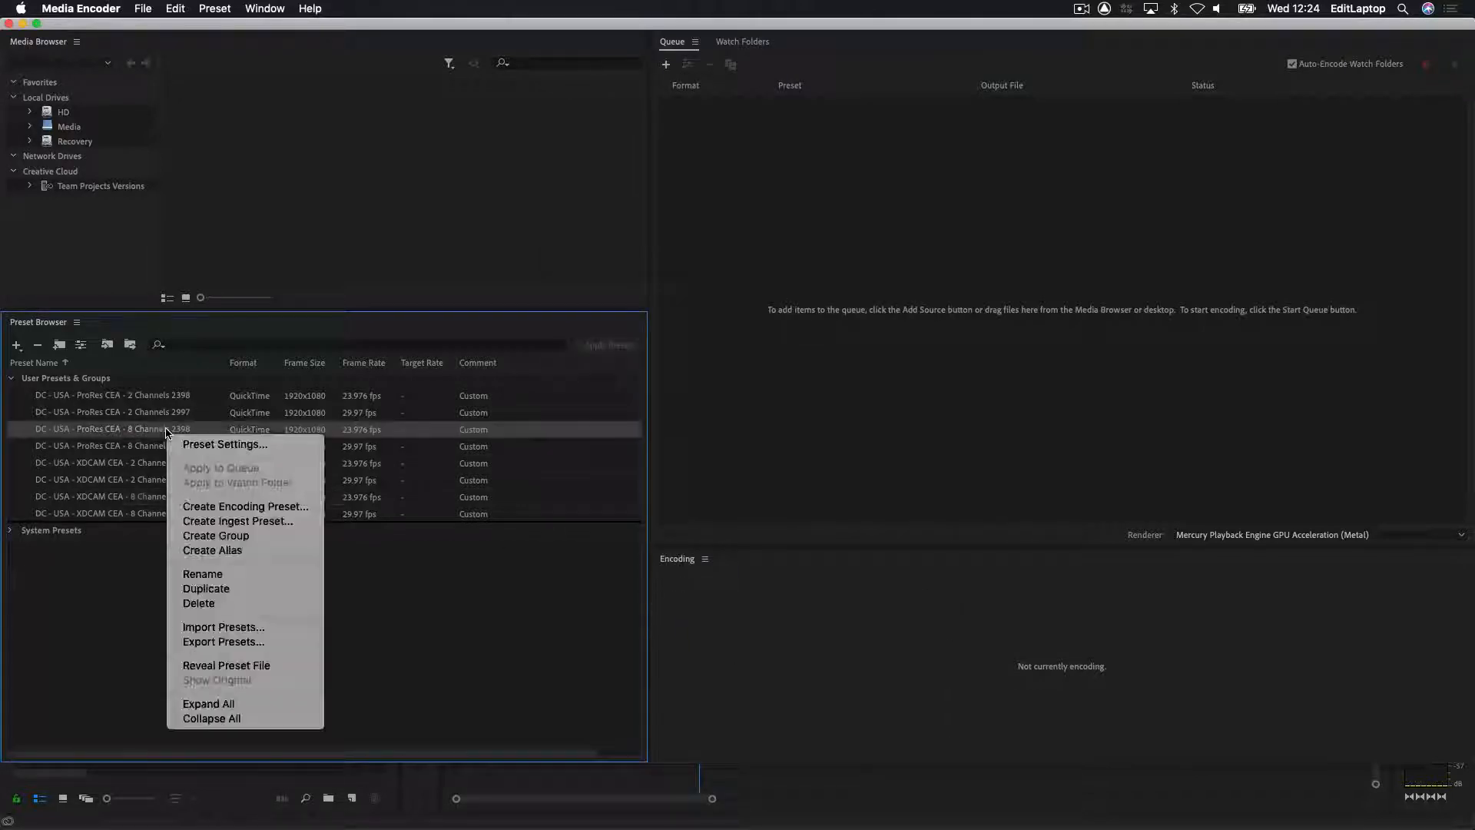
click(241, 445)
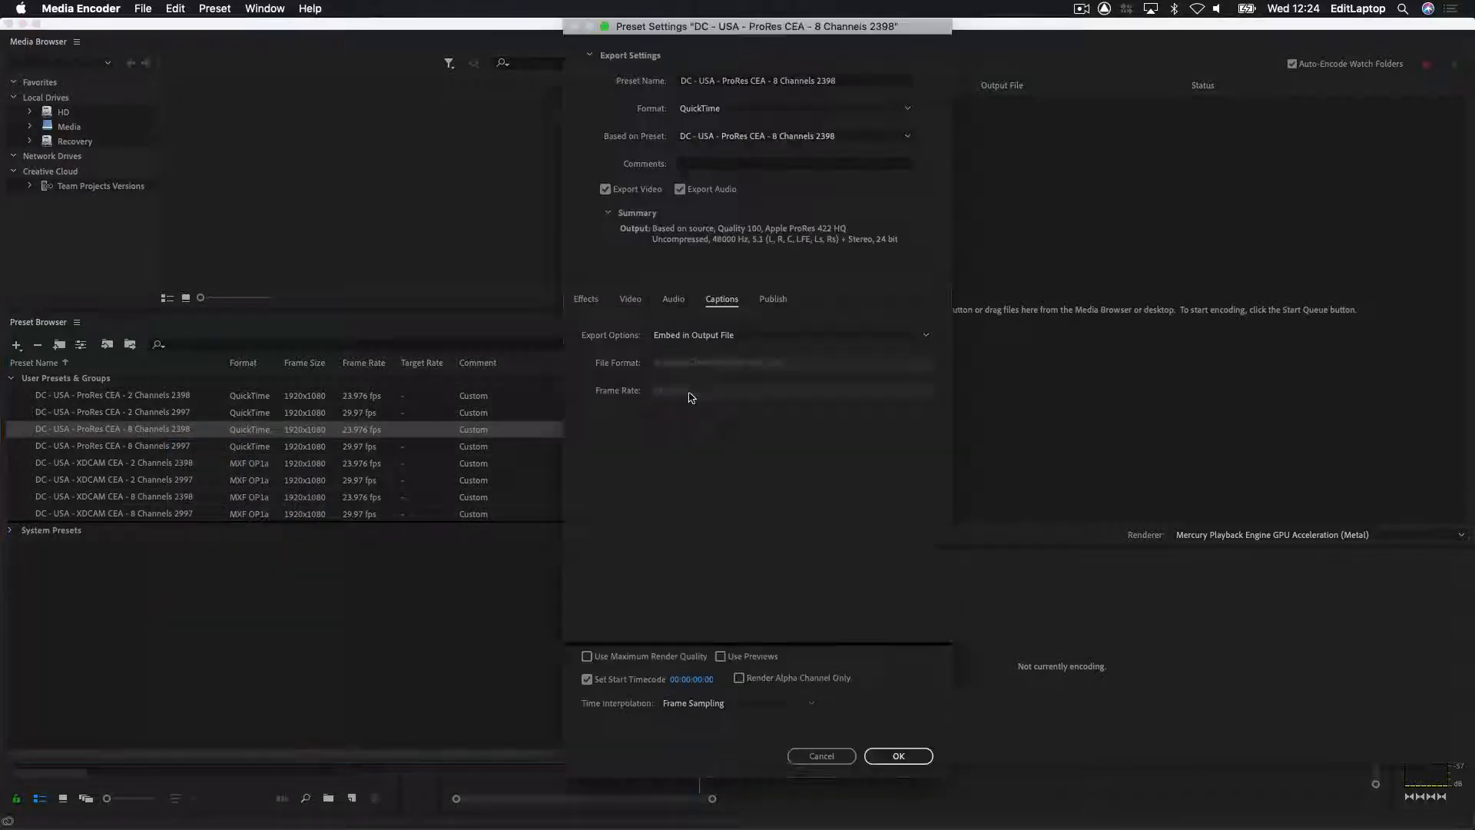
click(588, 303)
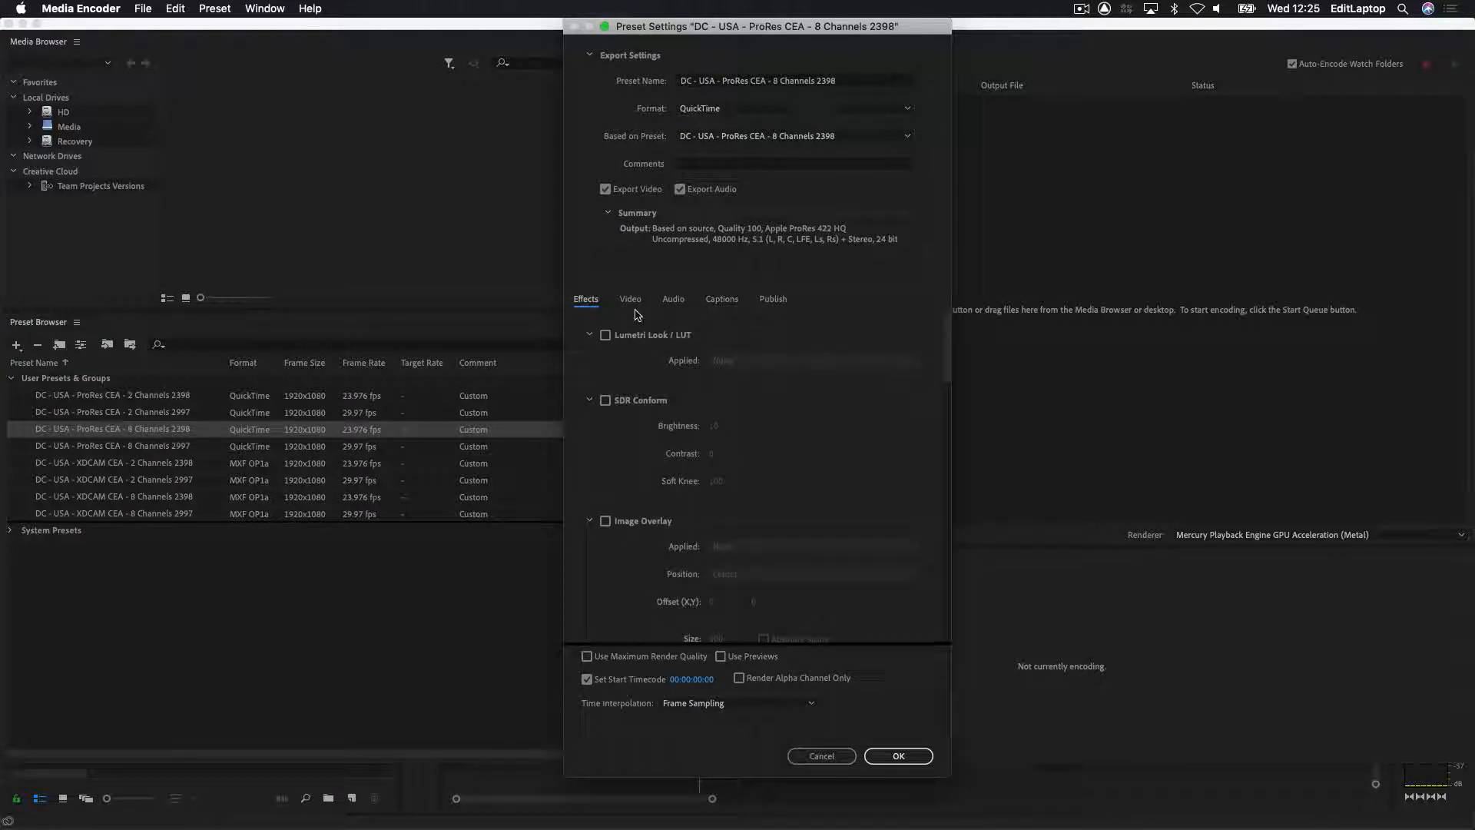
scroll(635, 445, down, 15)
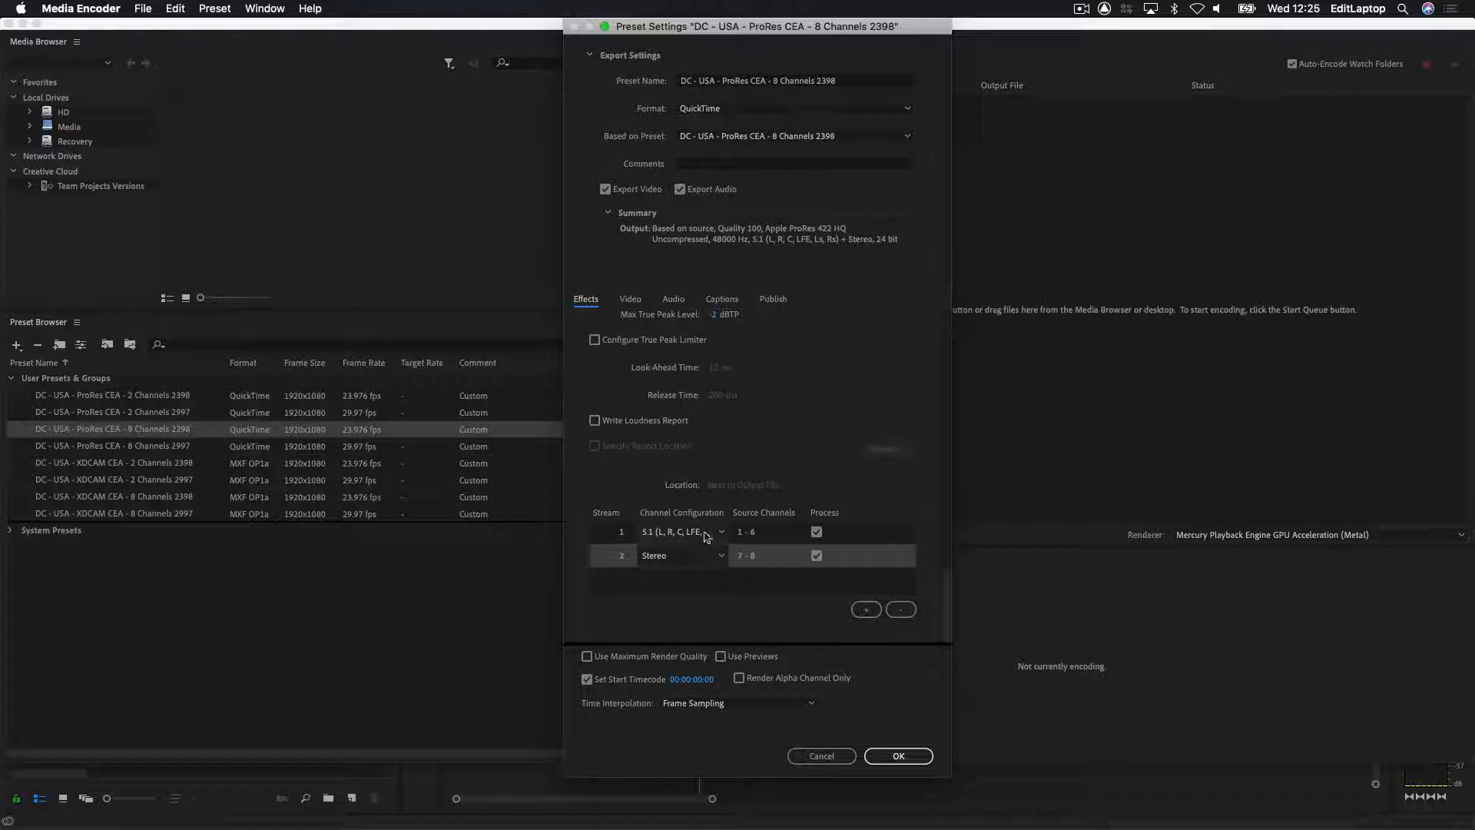
- Check the ProRes preset's output channel configuration options and caption export settings, and close its settings with OK
click(669, 302)
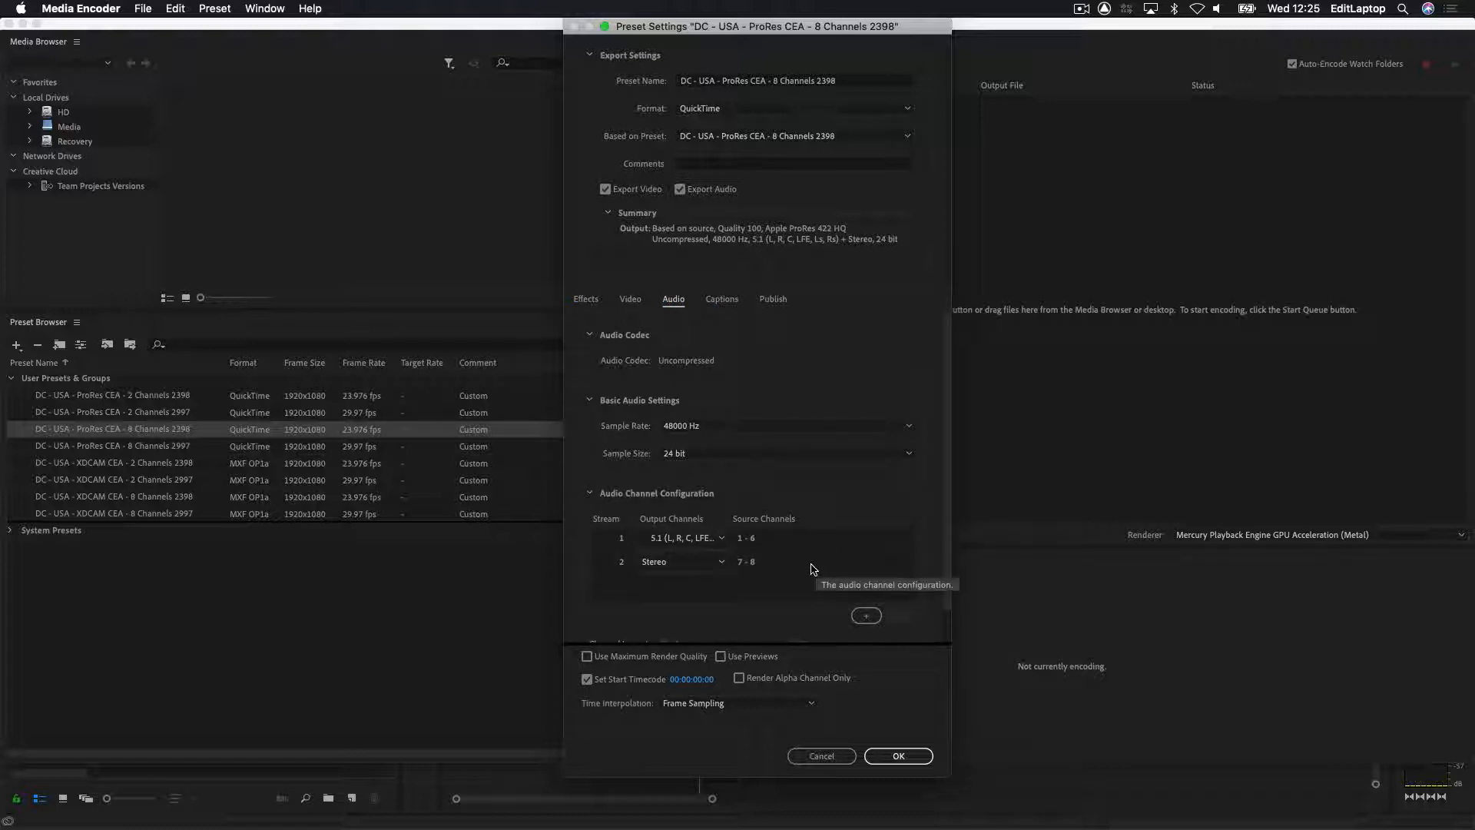
click(720, 540)
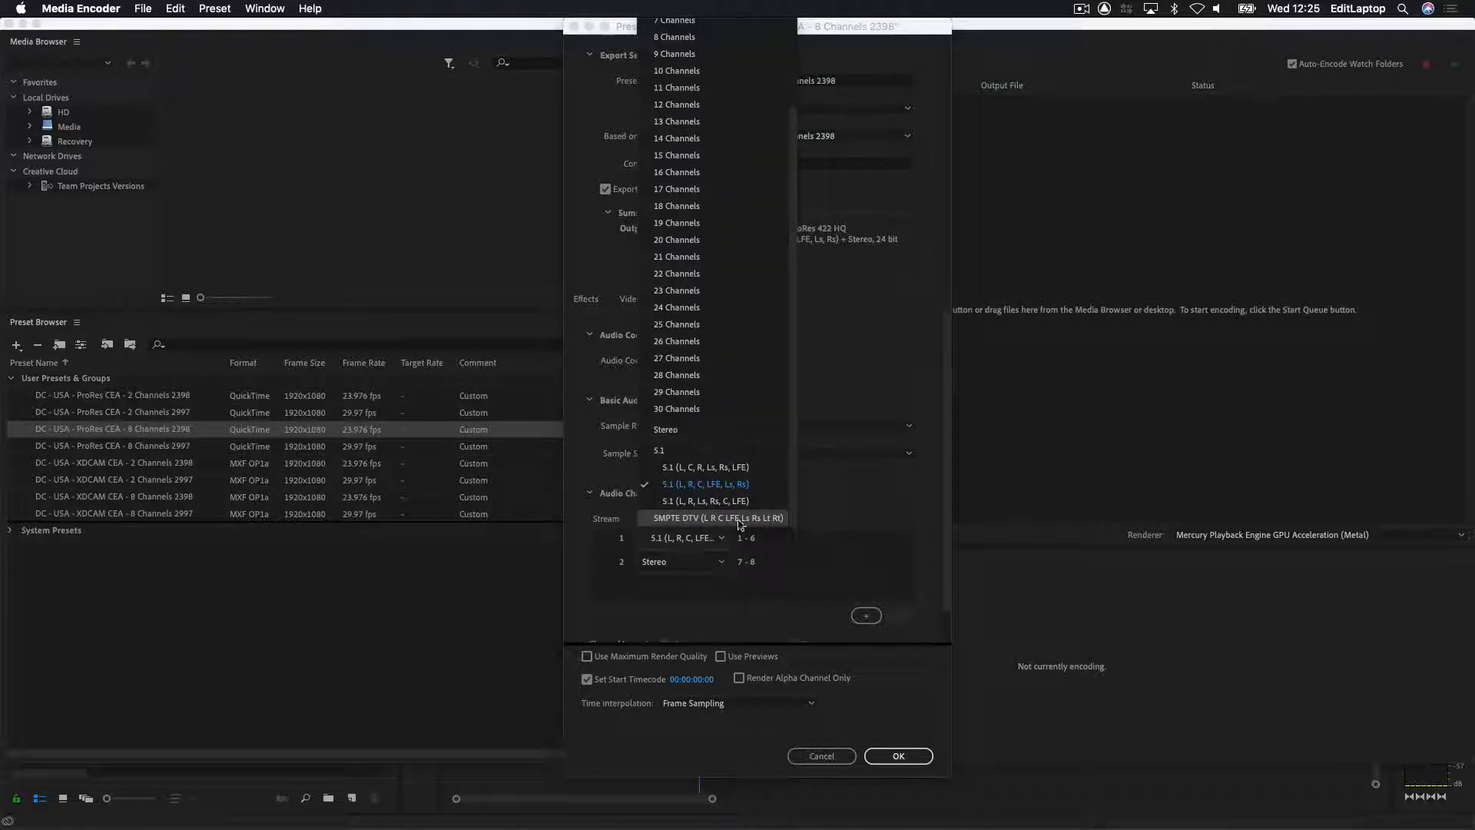
click(898, 507)
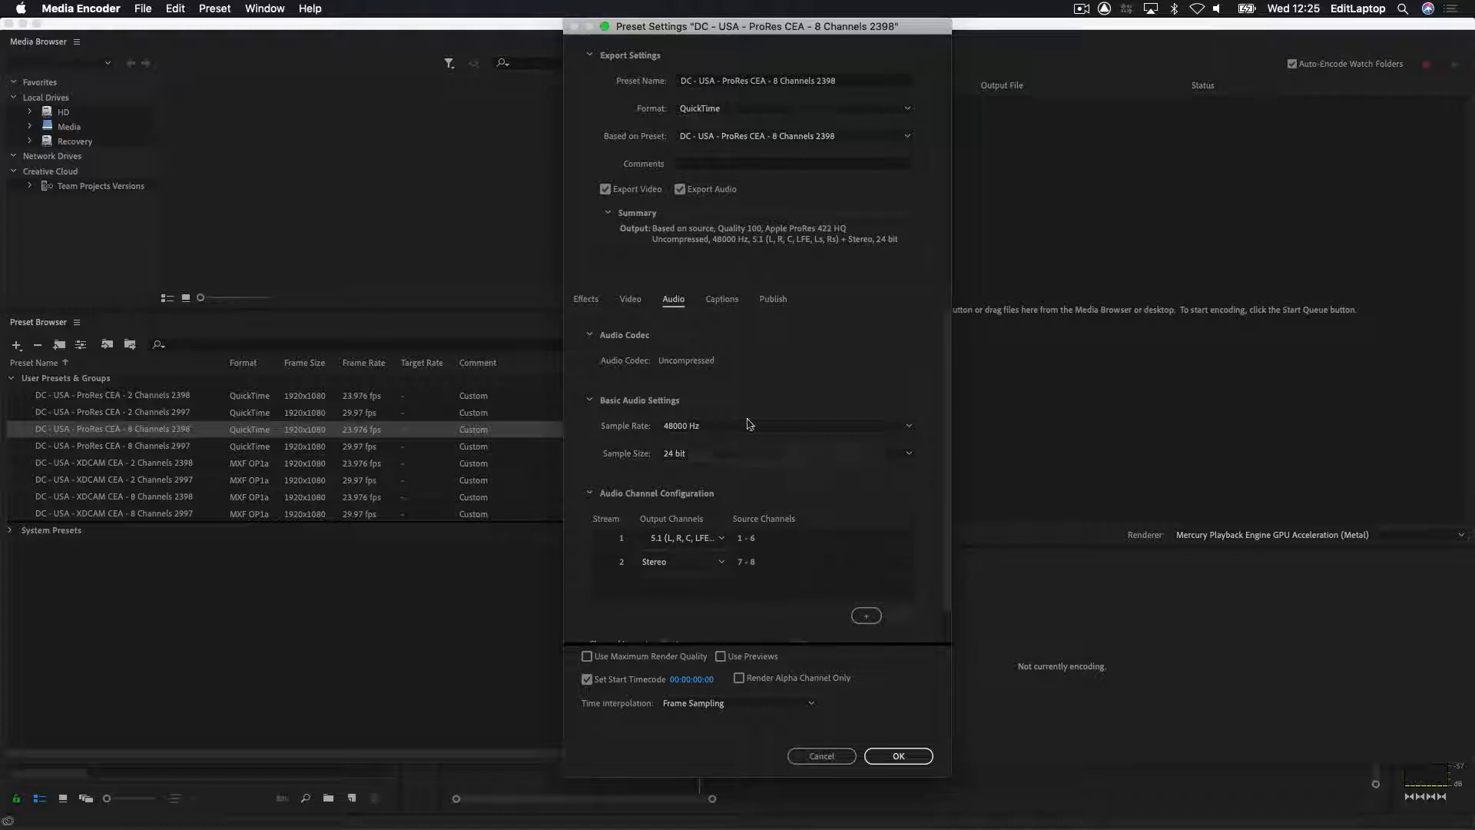
click(728, 298)
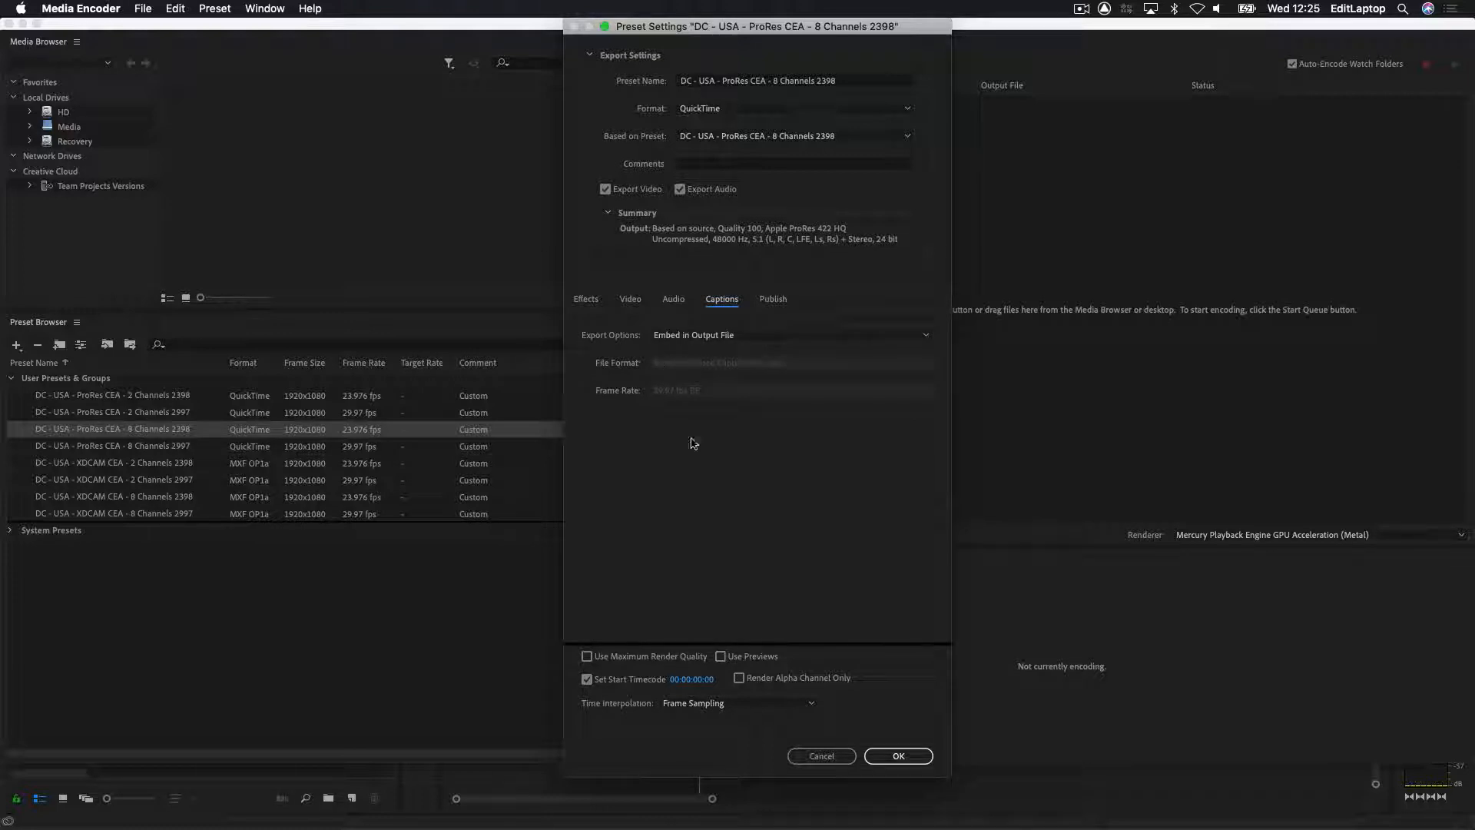
click(920, 754)
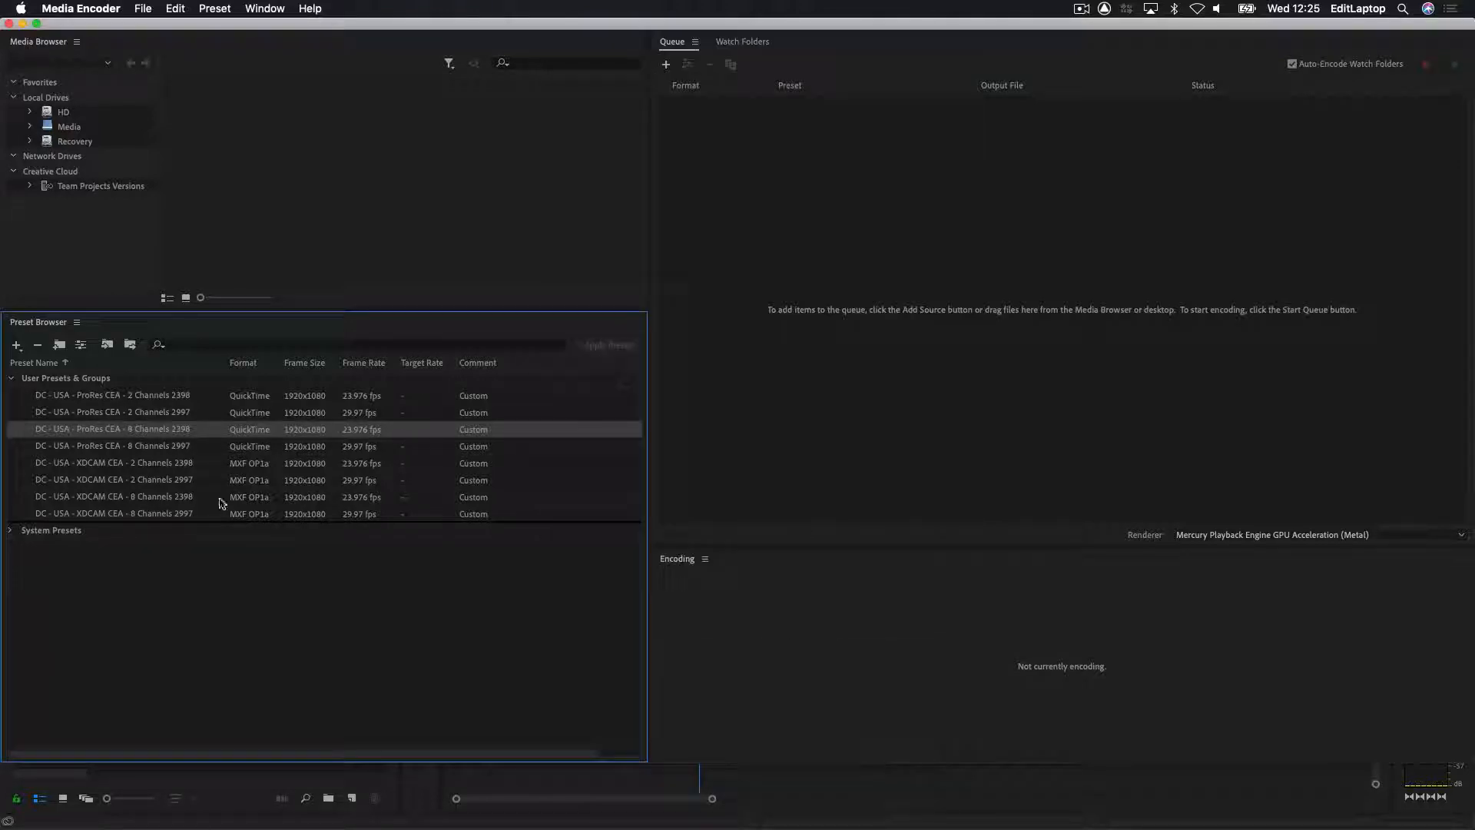
- Switch to Premiere Pro and export the sequence as Ad-id - ISCI_2.mxf using the DC - USA - XDCAM CEA - 8 Channels 2398 preset
key(super+Tab)
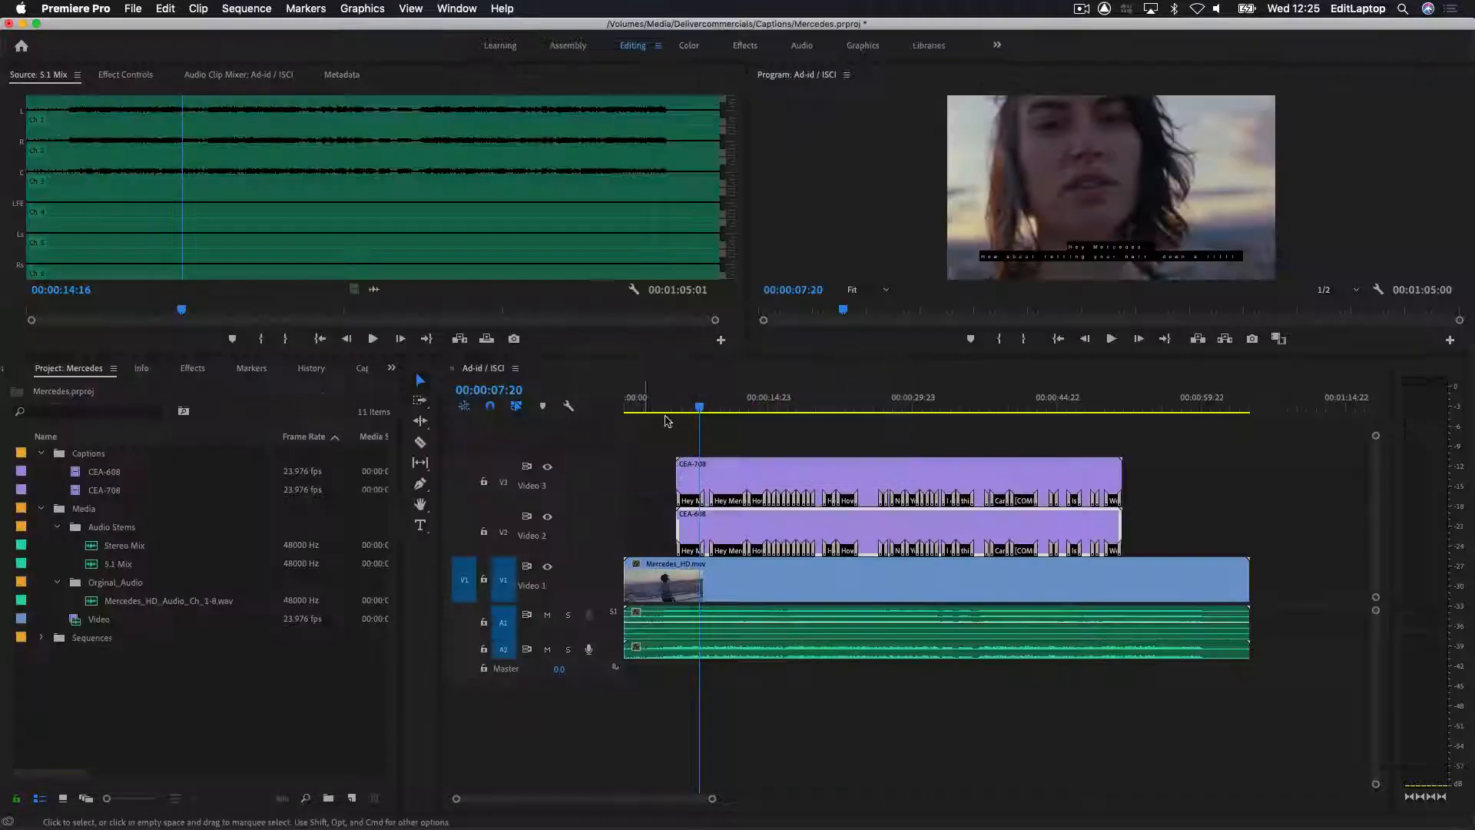
click(730, 403)
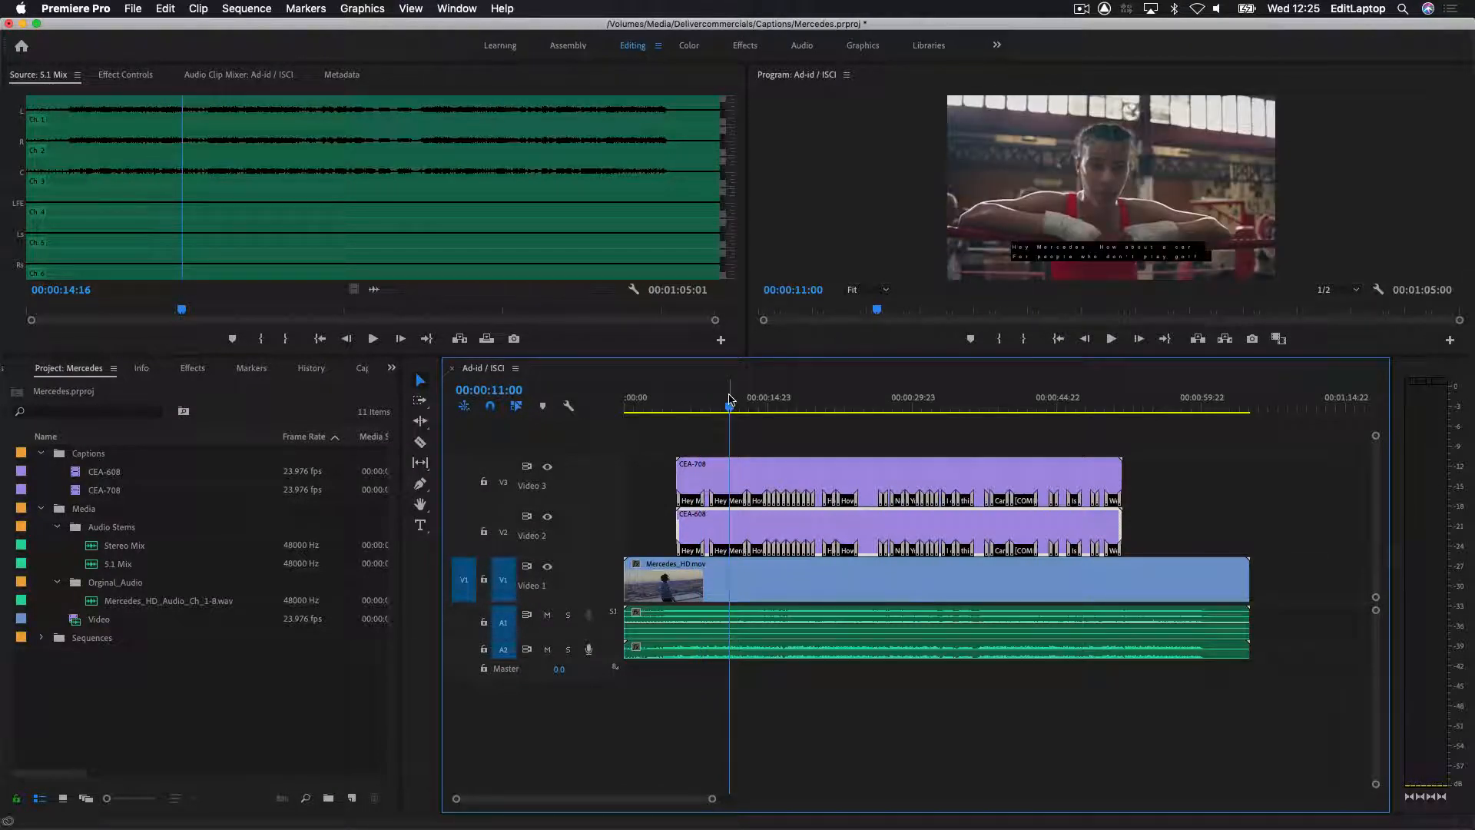
key(super+m)
click(1293, 185)
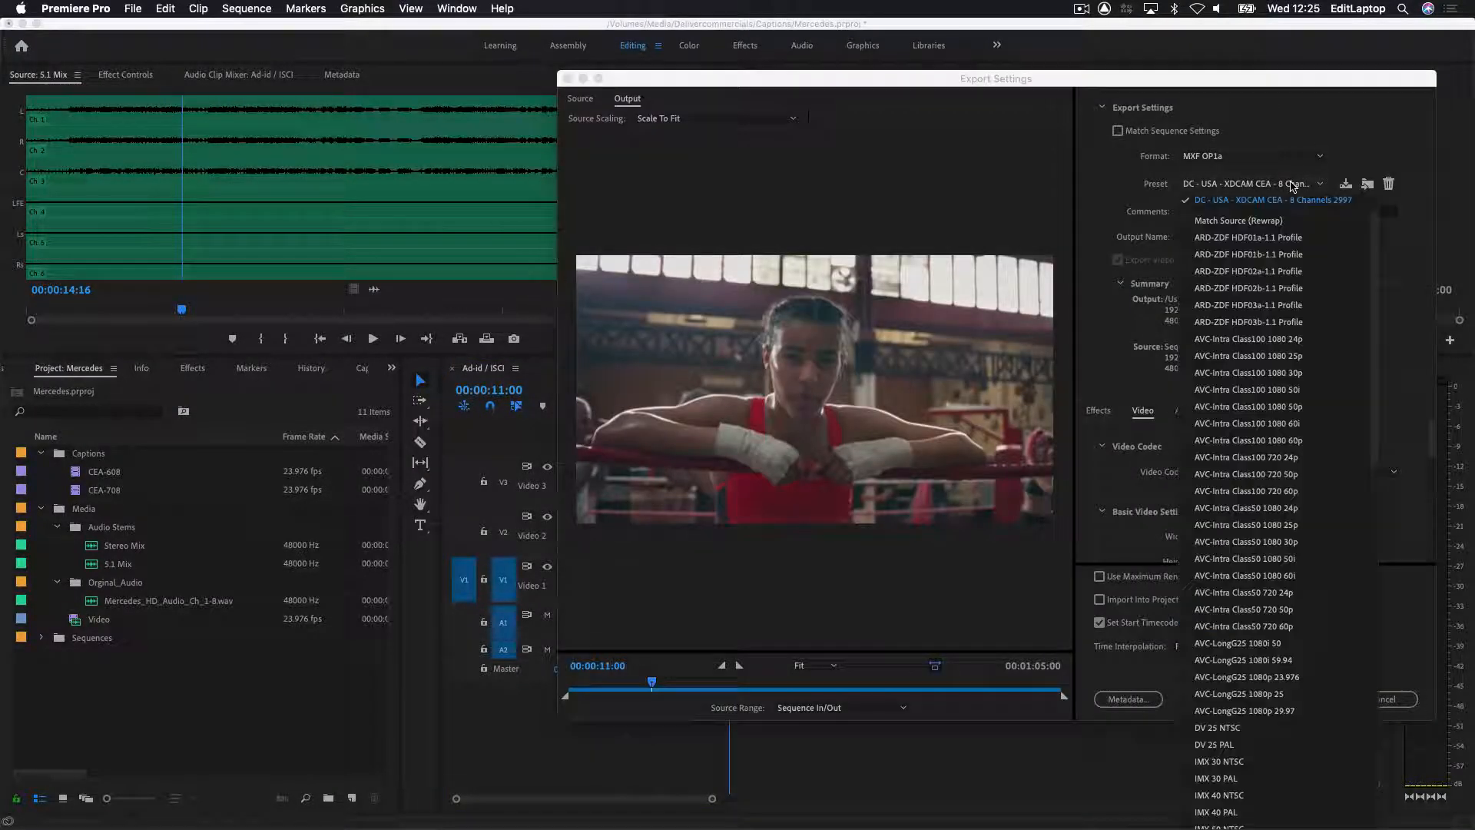
scroll(1319, 253, up, 3)
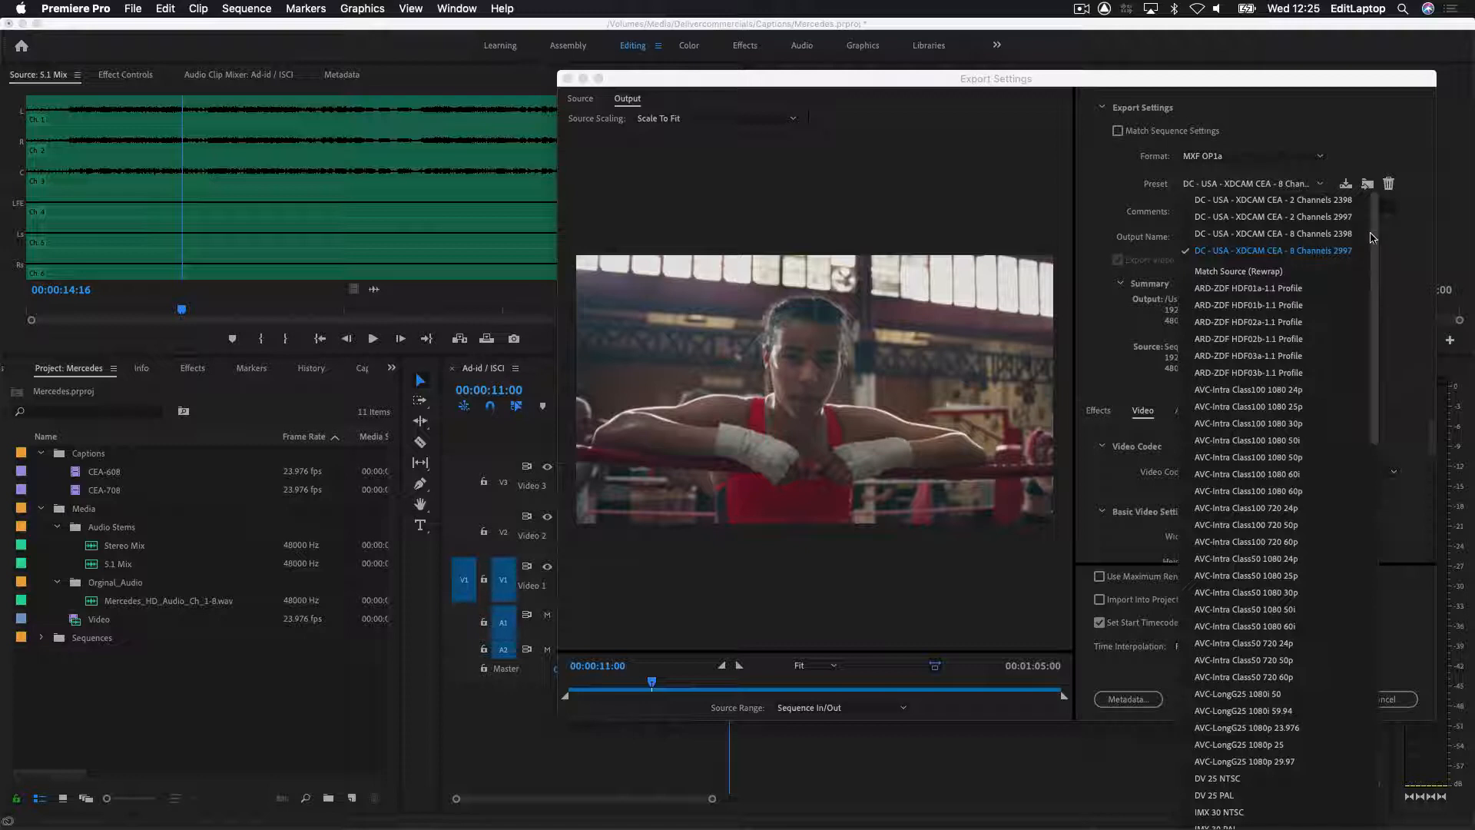
click(1347, 235)
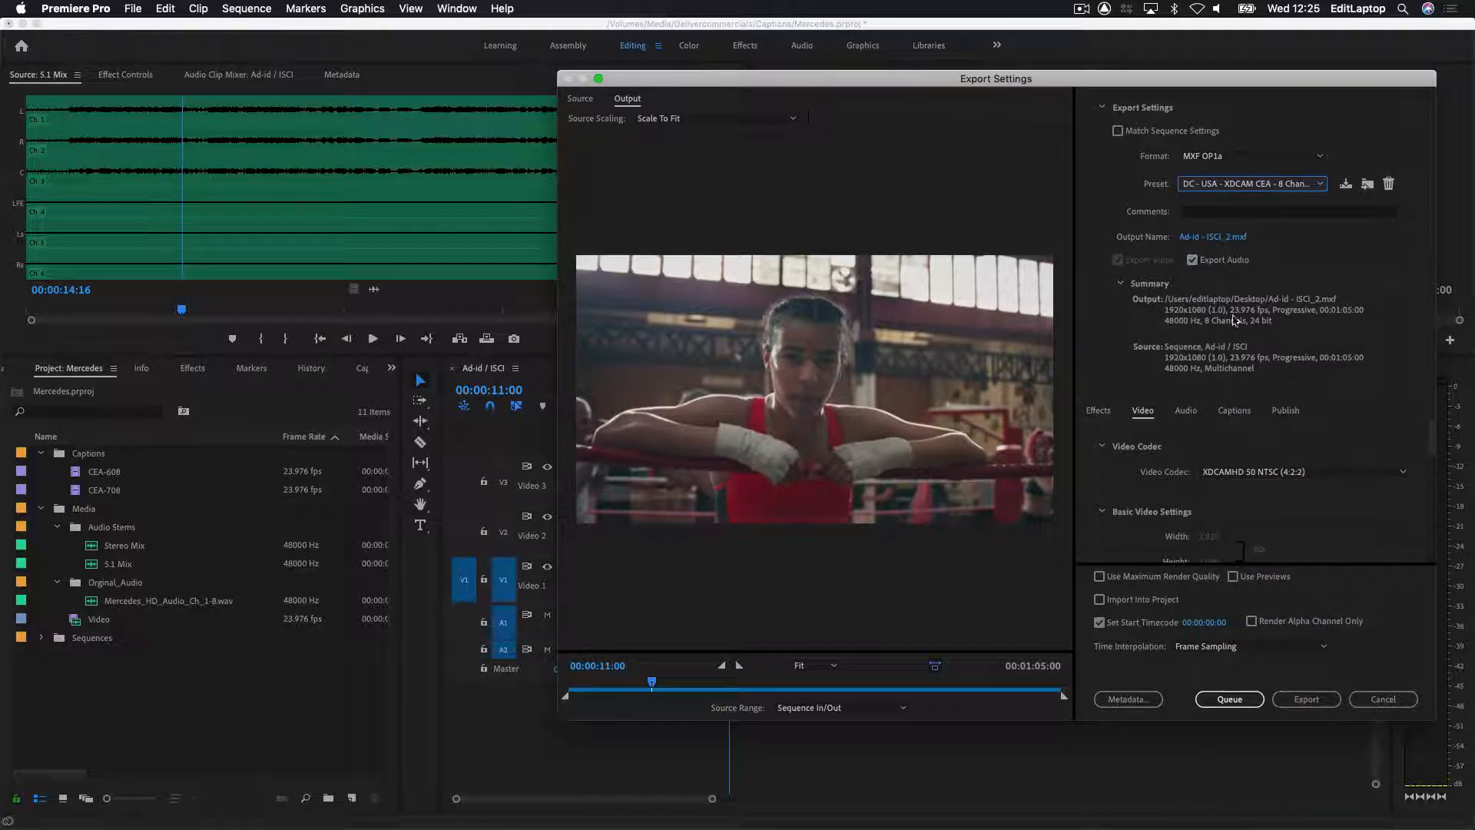
click(1306, 699)
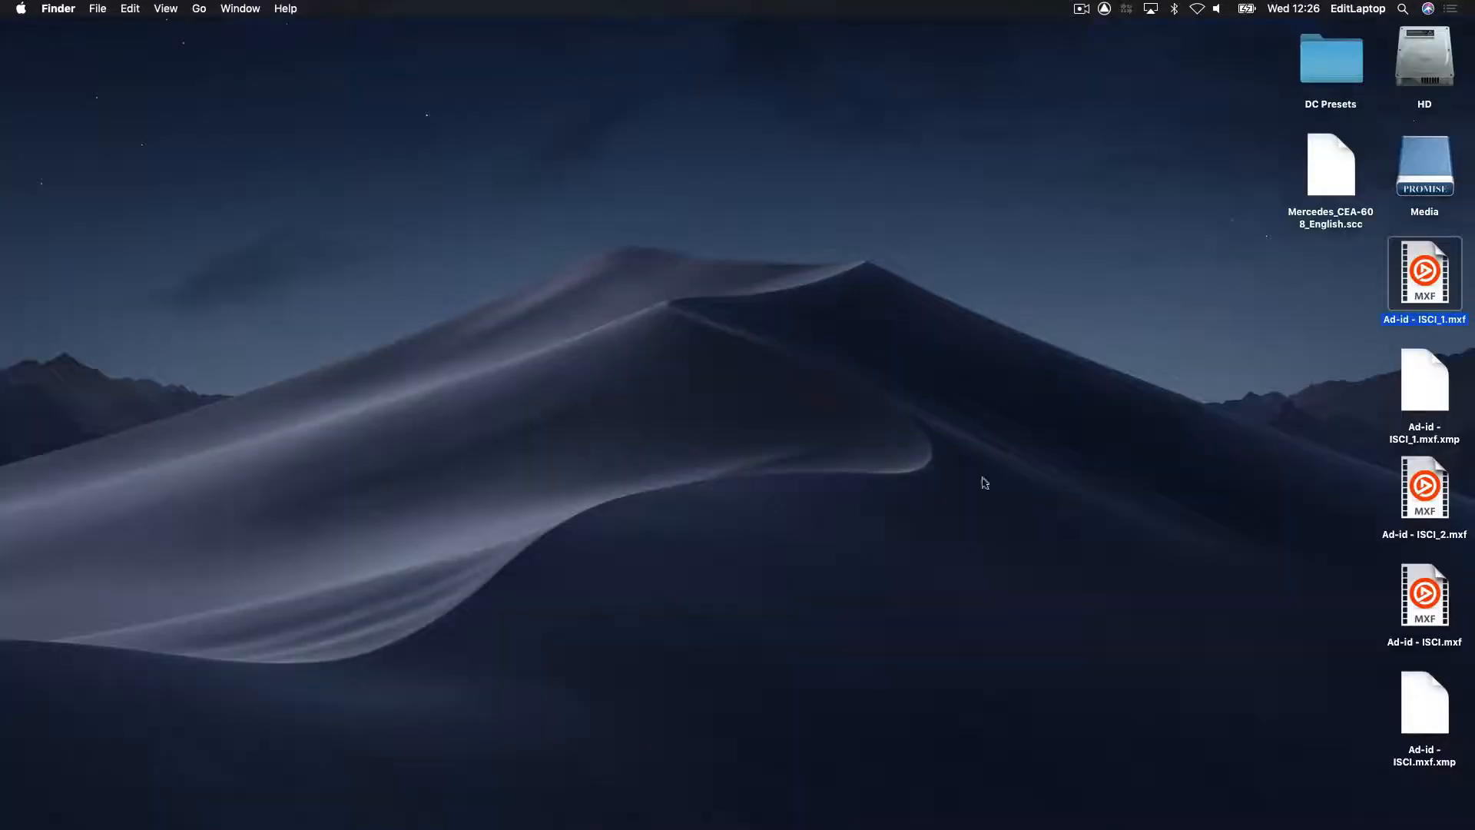
- Open the exported Ad-id - ISCI_2.mxf from the desktop in MediaInfo and display its full text report
right_click(1421, 499)
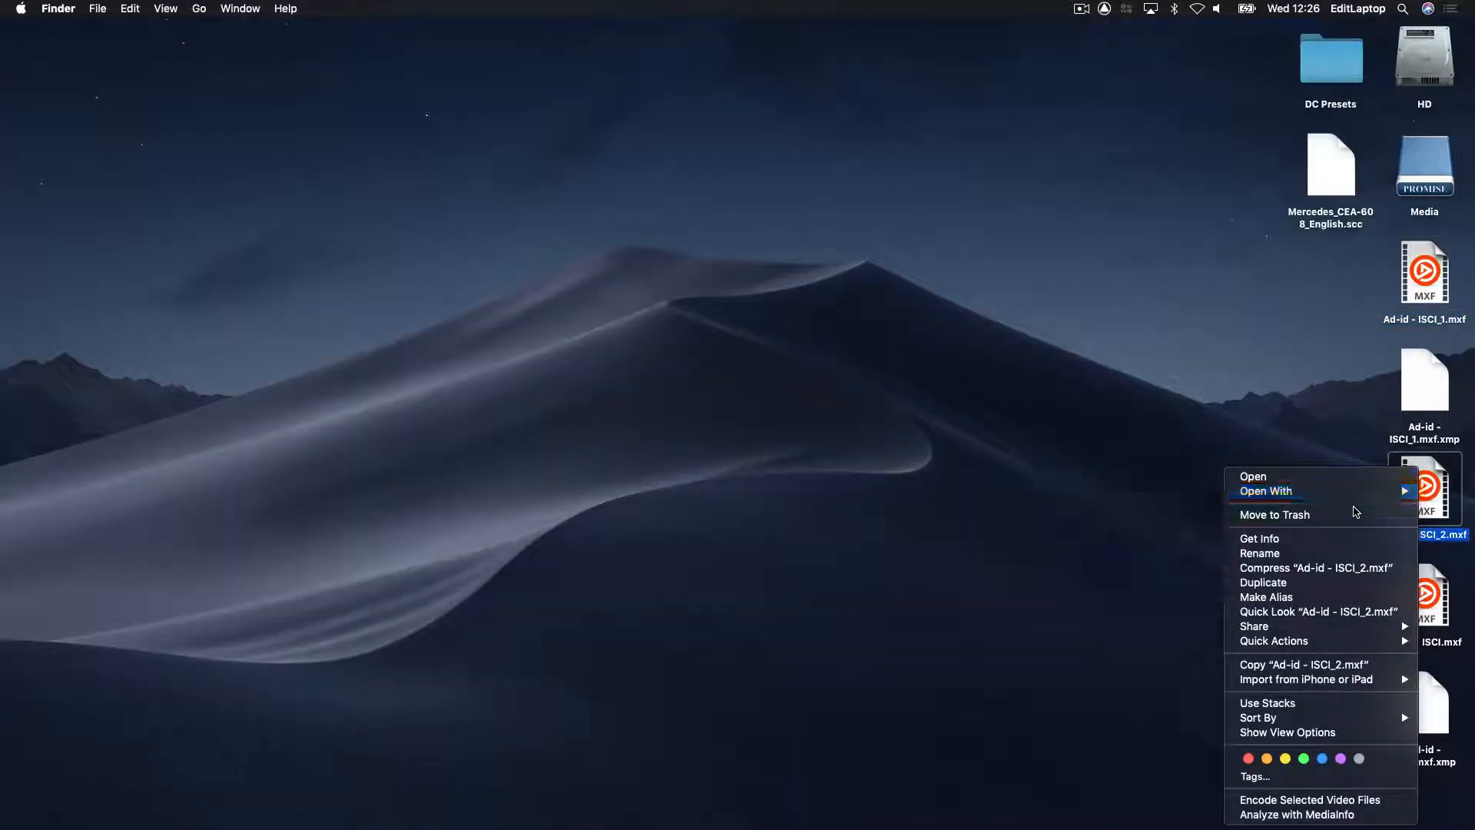
mouse_move(1310, 496)
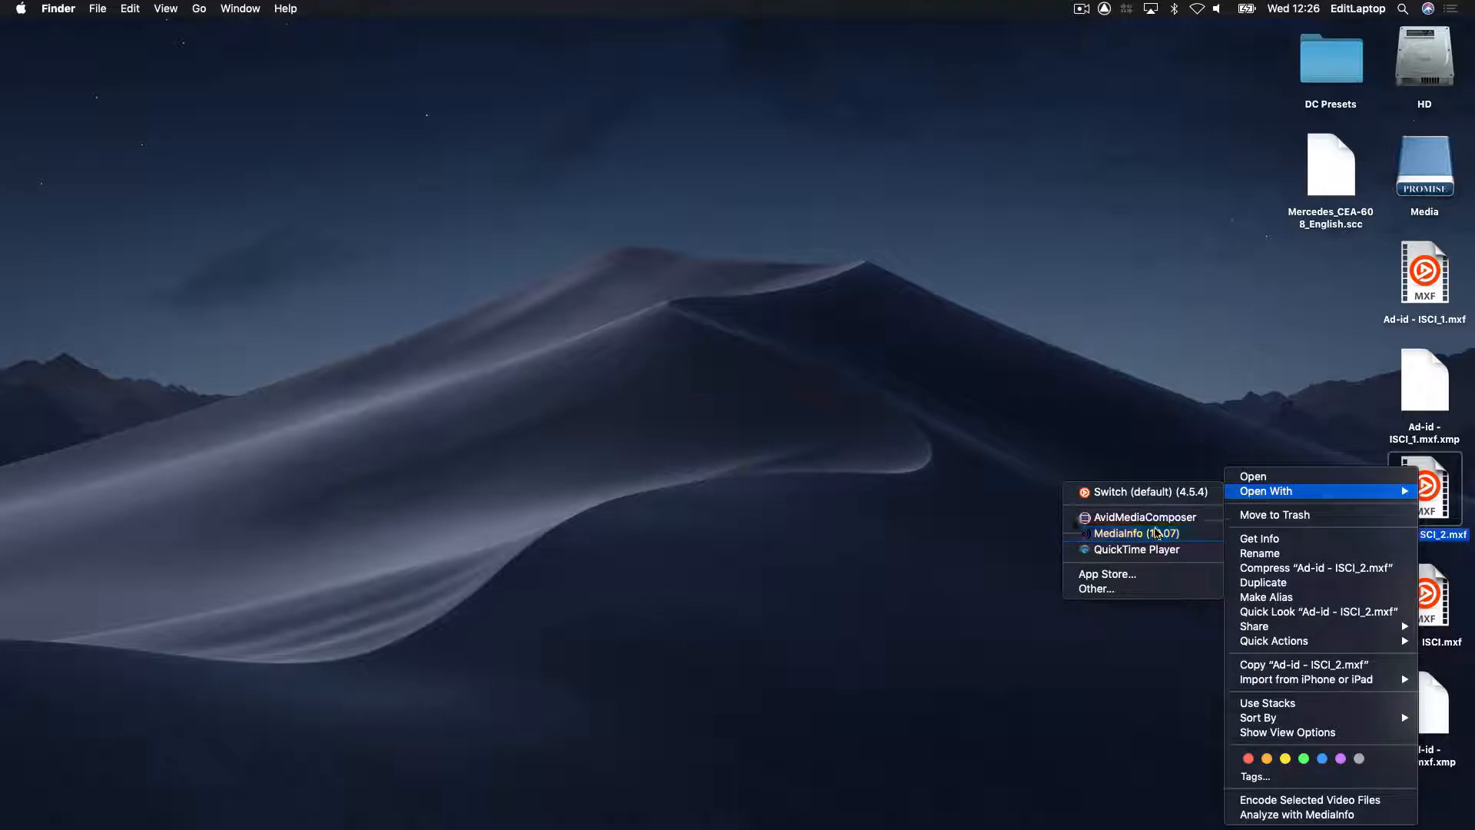
click(1129, 528)
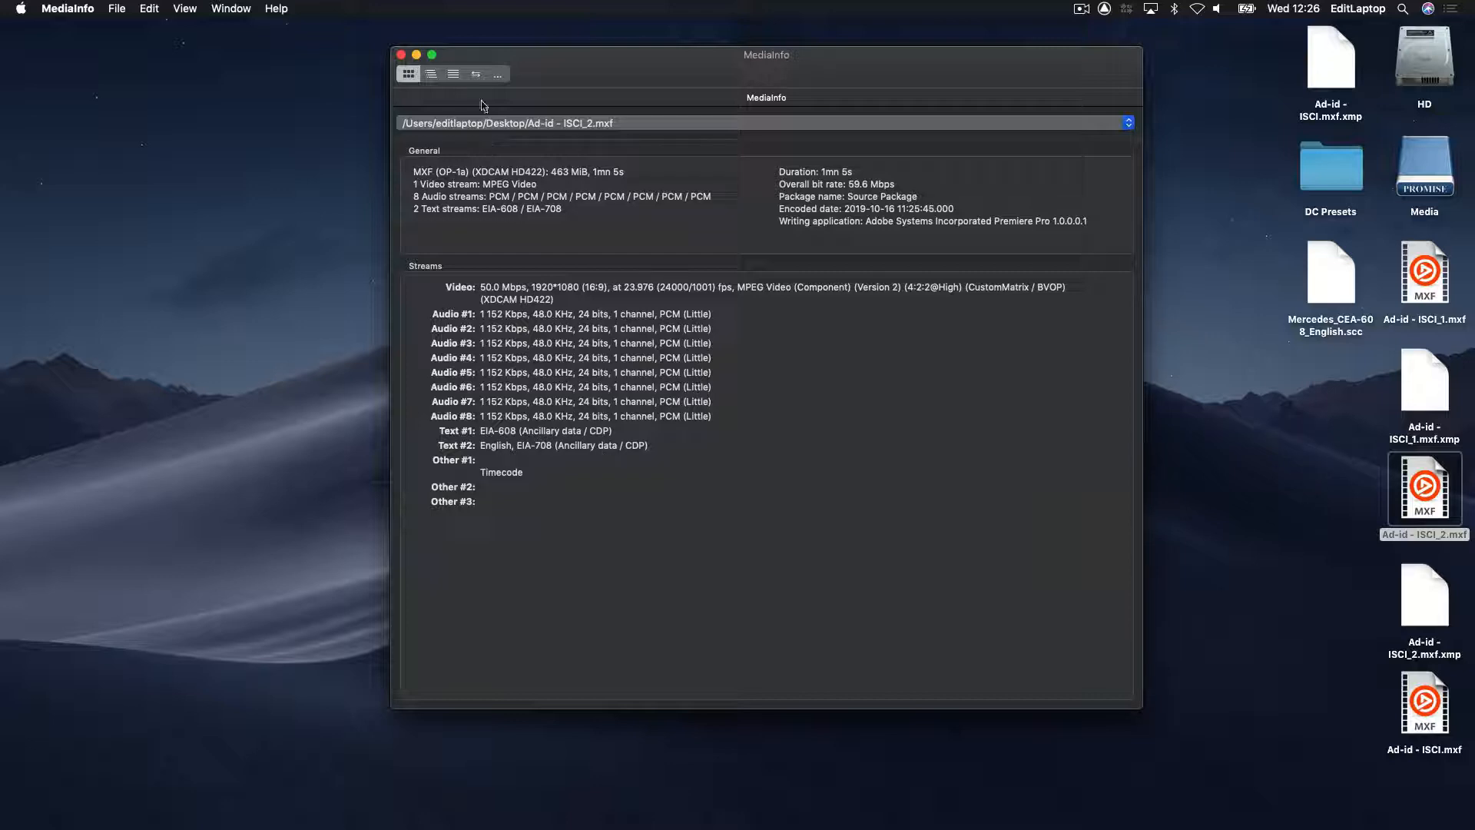
click(453, 73)
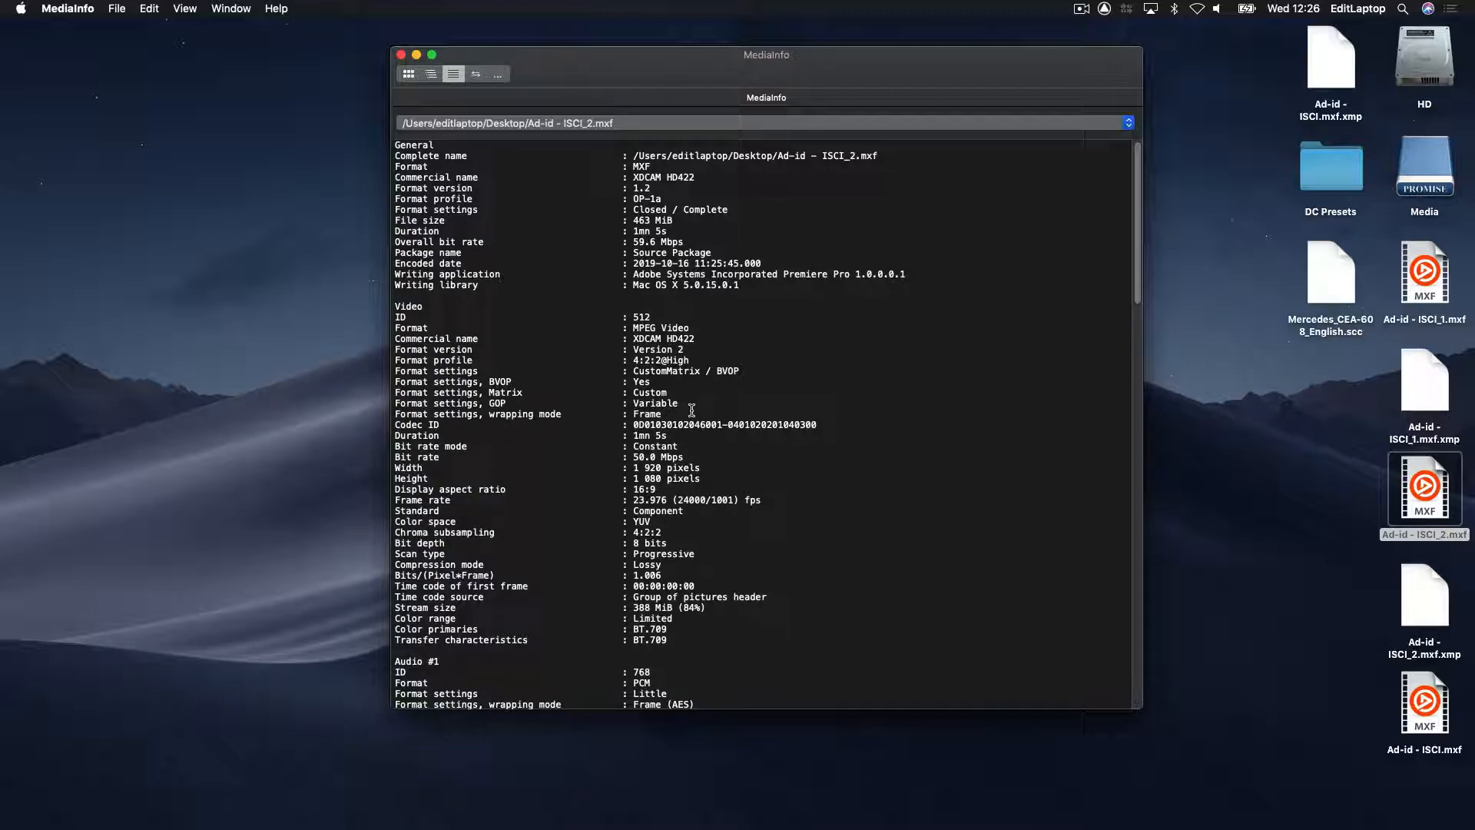
- Examine the report's GOP settings, audio tracks, EIA-608 and EIA-708 caption streams and timecode entries, and quit MediaInfo
drag(691, 410, 434, 402)
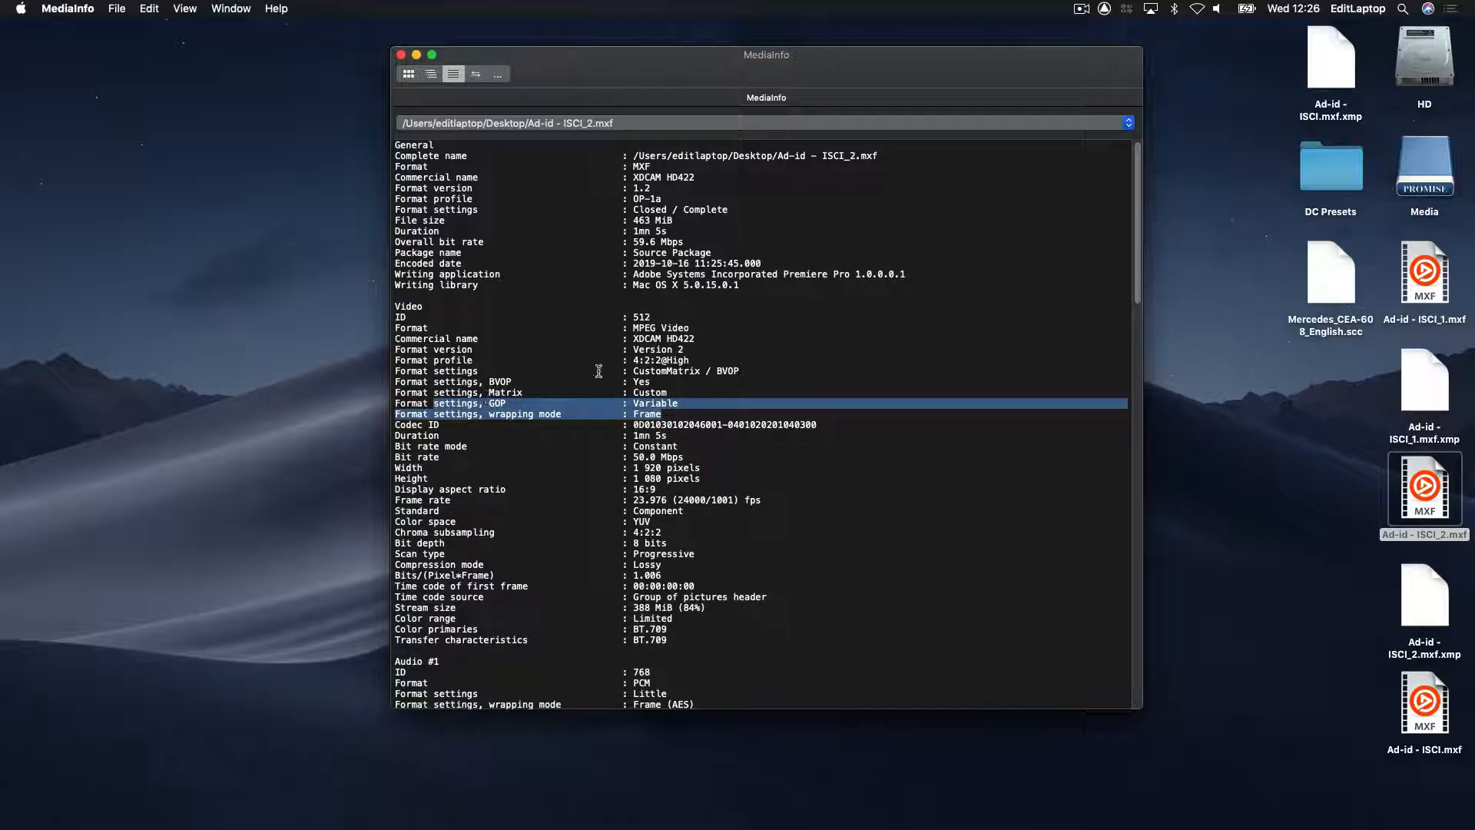
scroll(825, 477, down, 3)
scroll(776, 477, down, 15)
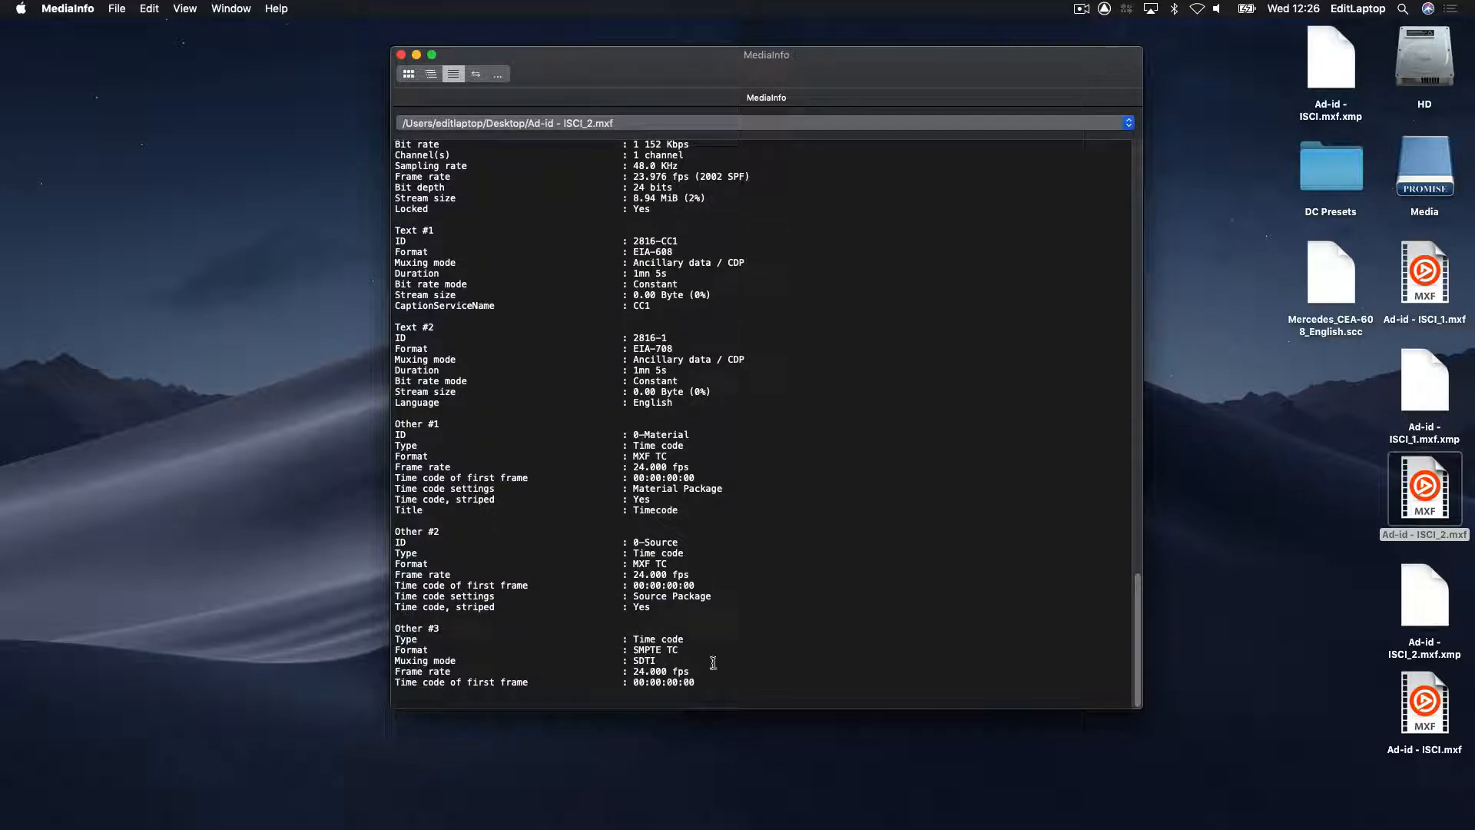
key(super+q)
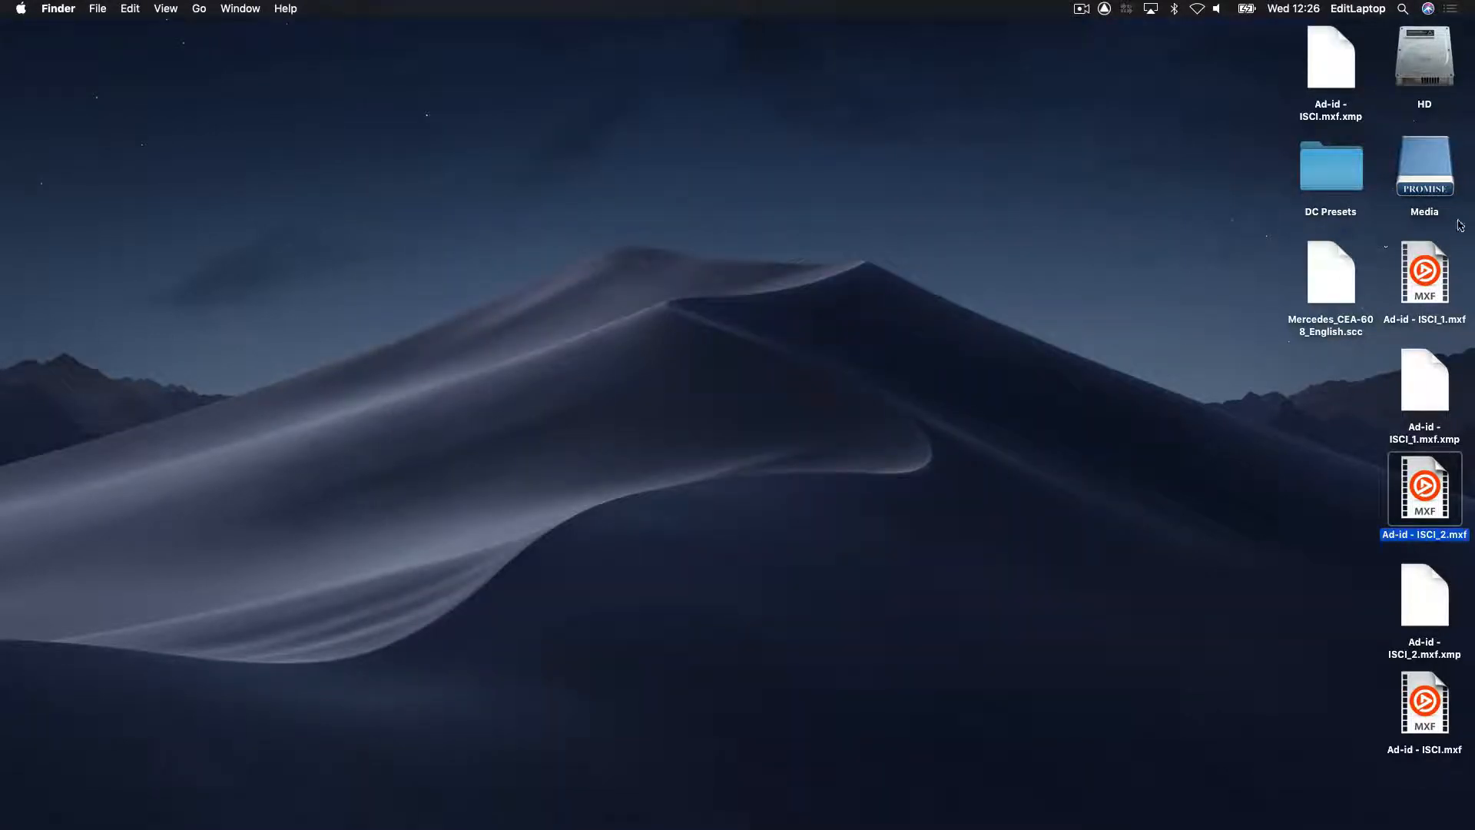
click(1470, 184)
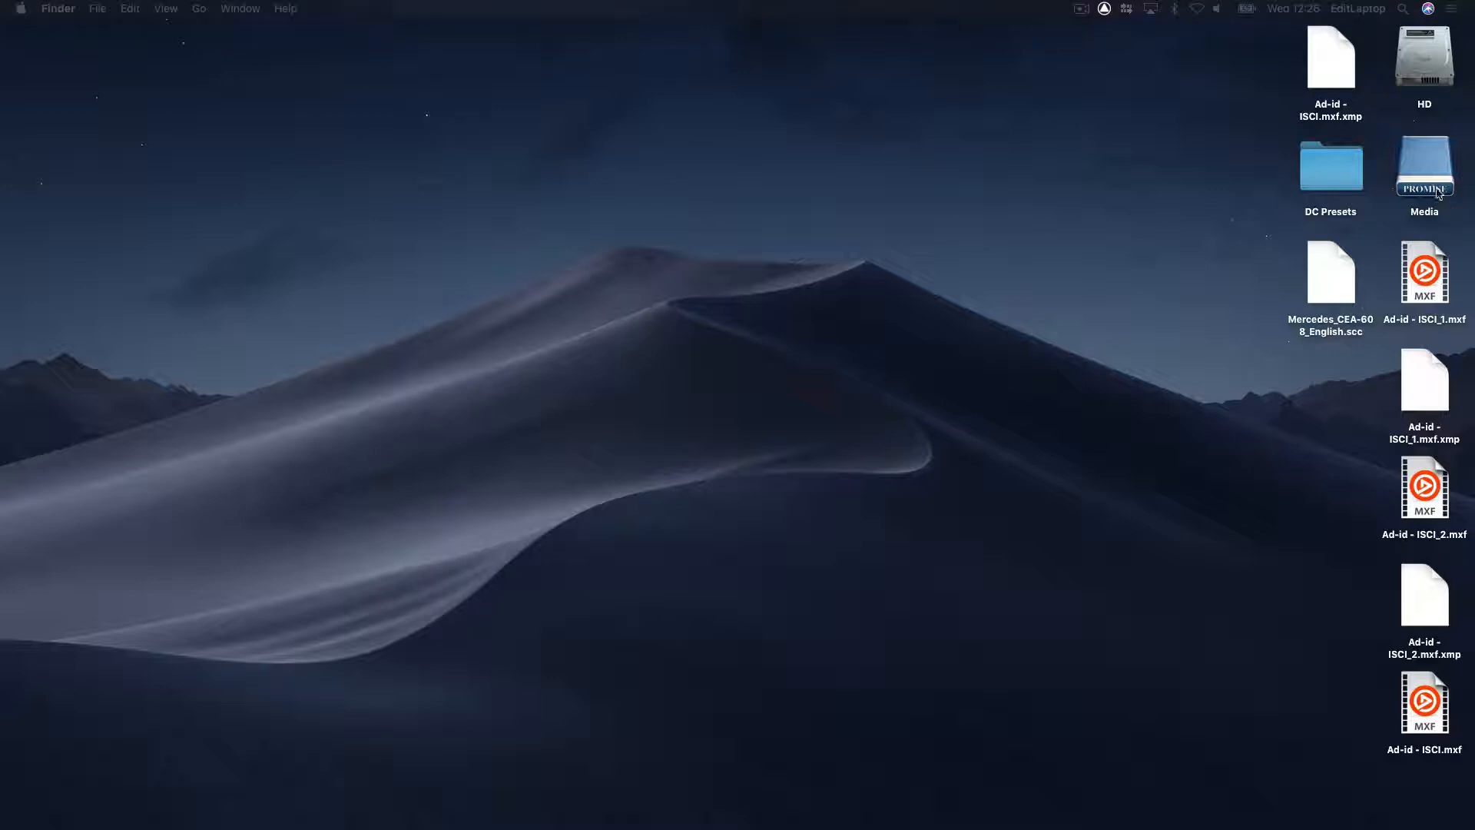
- Move all the exported Ad-id - ISCI MXF files and their XMP sidecar files from the desktop to the Trash
drag(1459, 268, 1402, 679)
key(super+BackSpace)
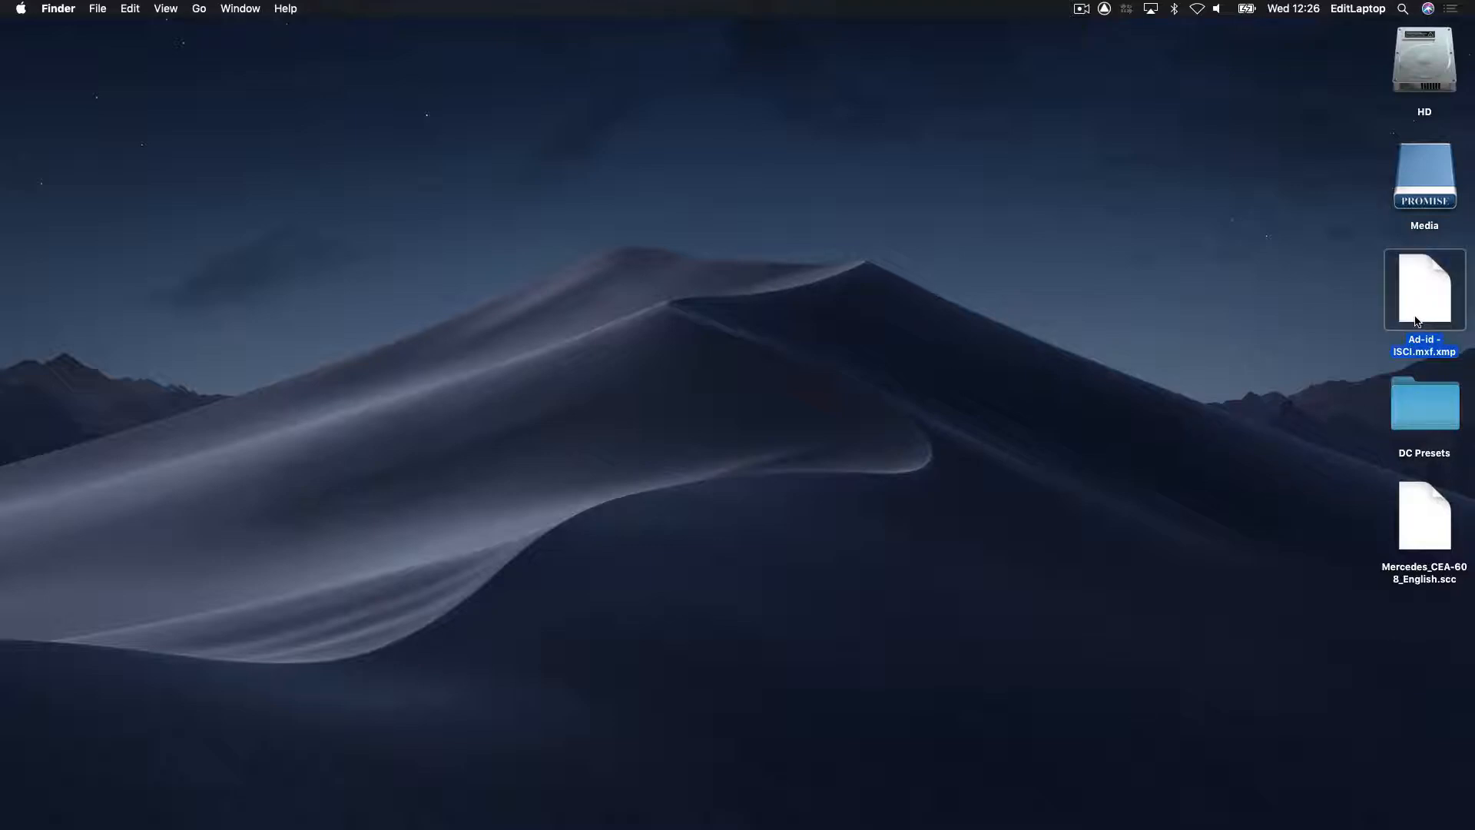
key(super+BackSpace)
- Switch to Premiere Pro and set the sequence export to QuickTime with the DC - USA - ProRes CEA - 8 Channels 2398 preset
key(super+Tab)
key(super+Tab)
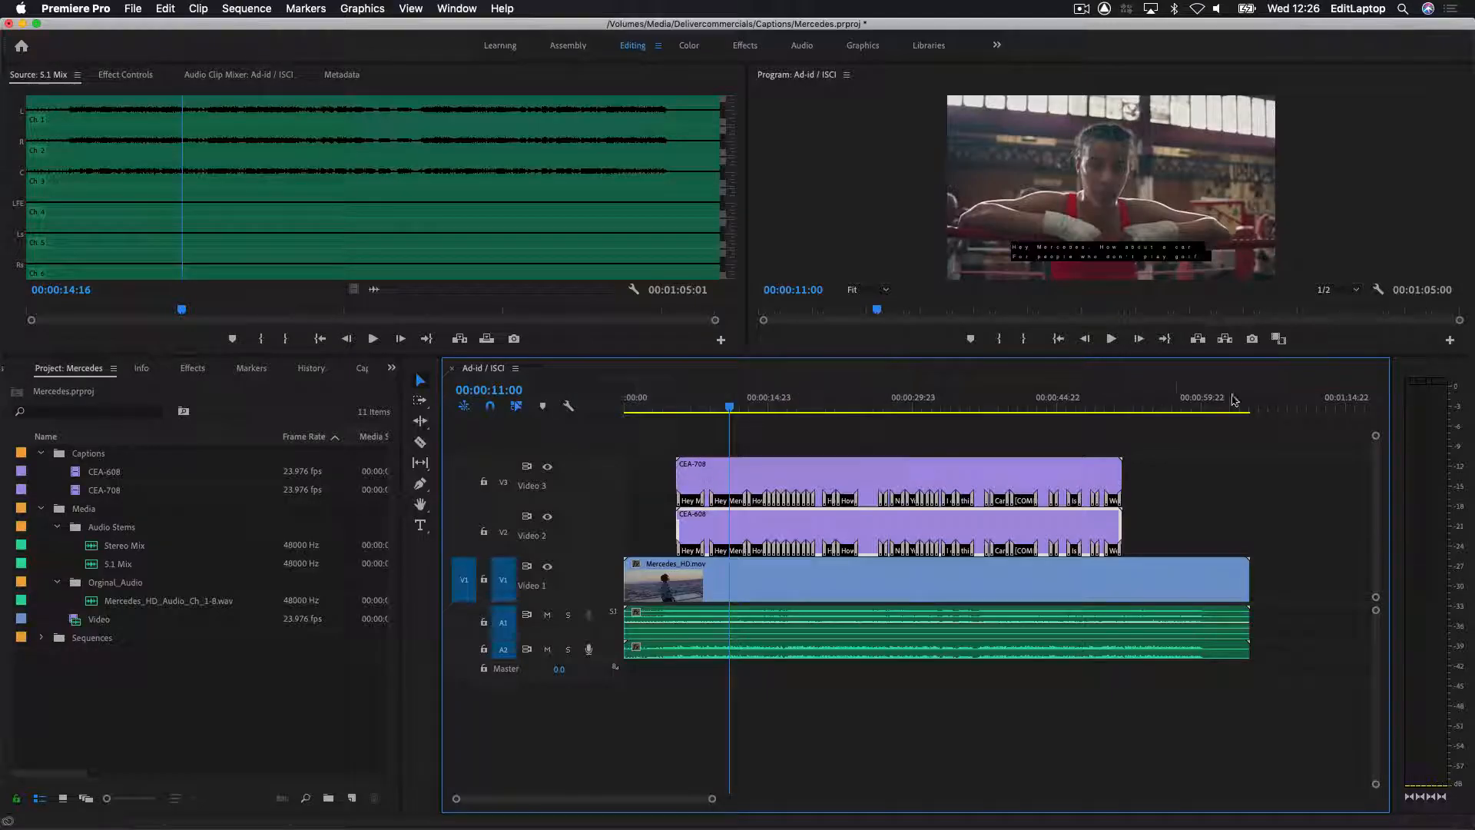
key(super+m)
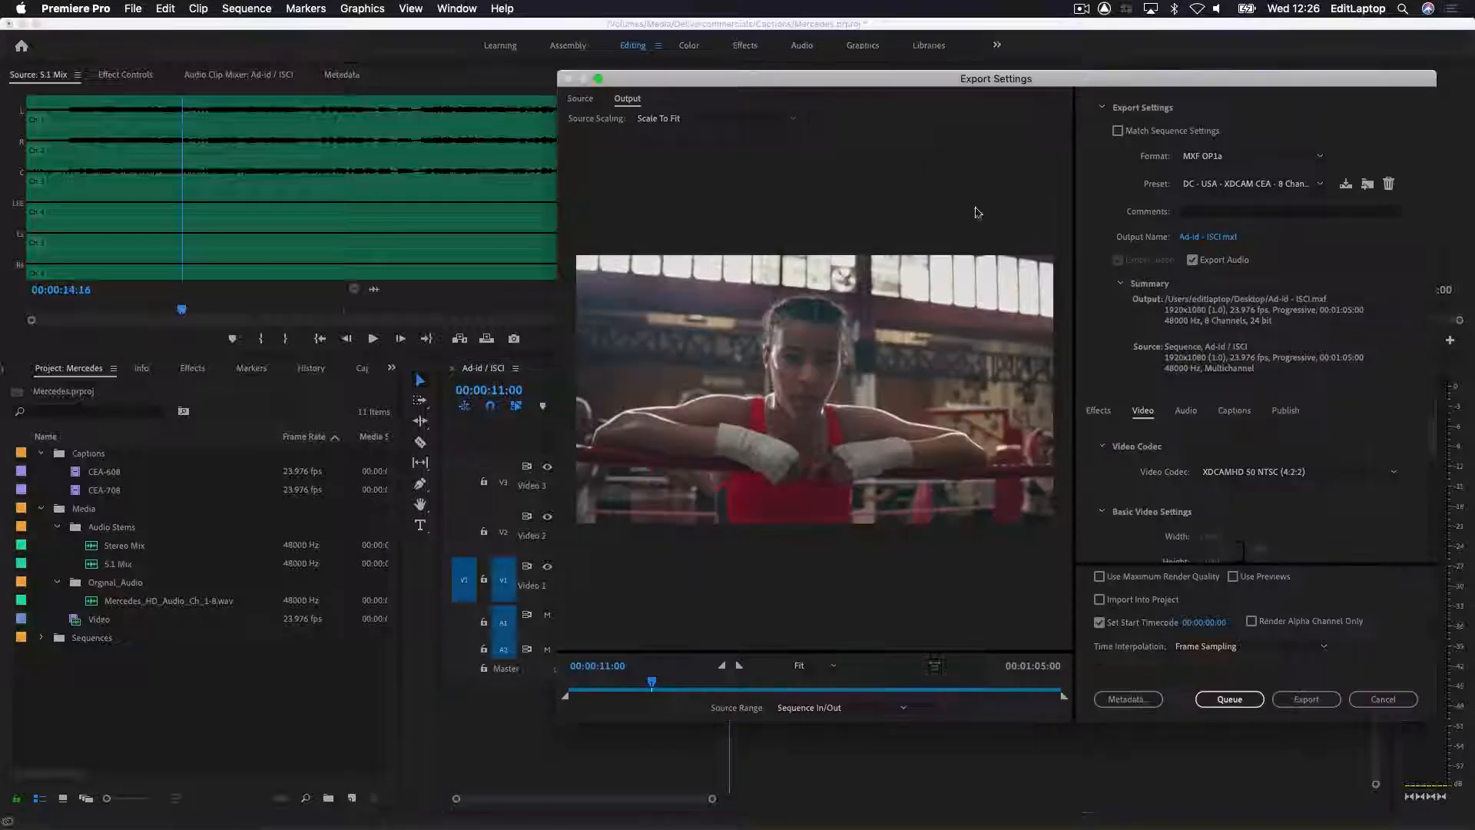
click(1267, 156)
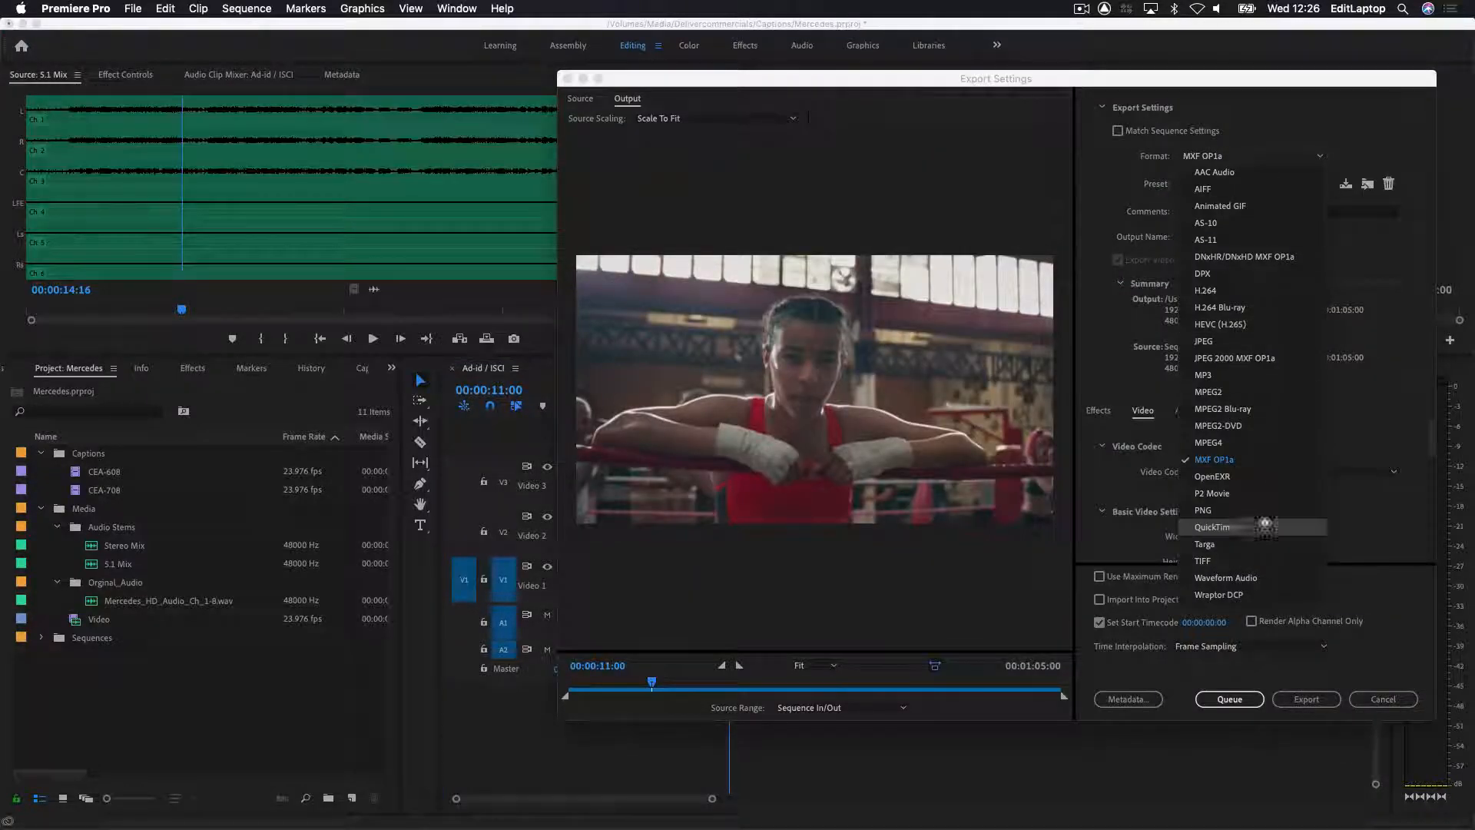
click(1265, 525)
click(1308, 184)
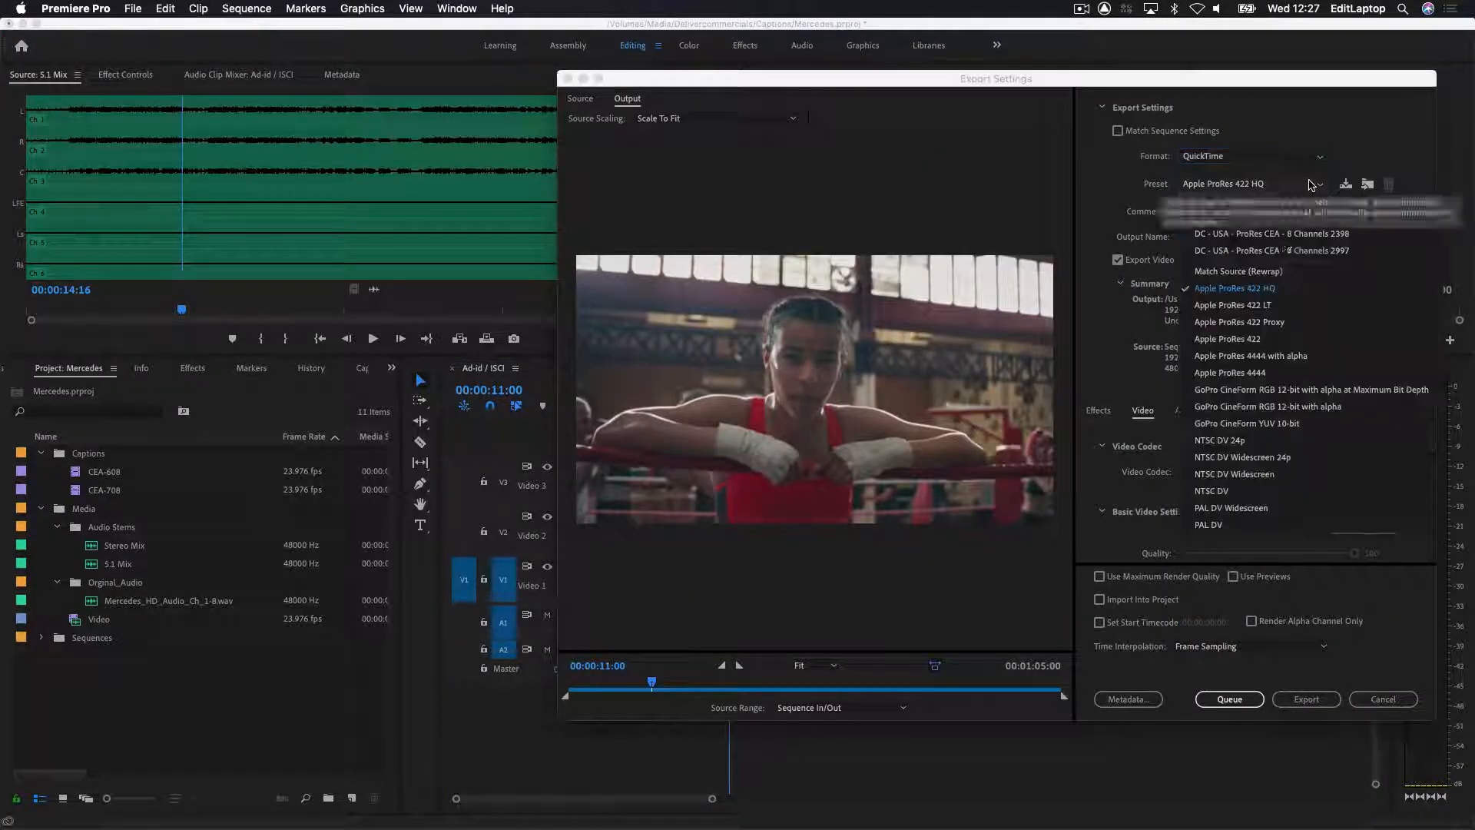
click(1412, 238)
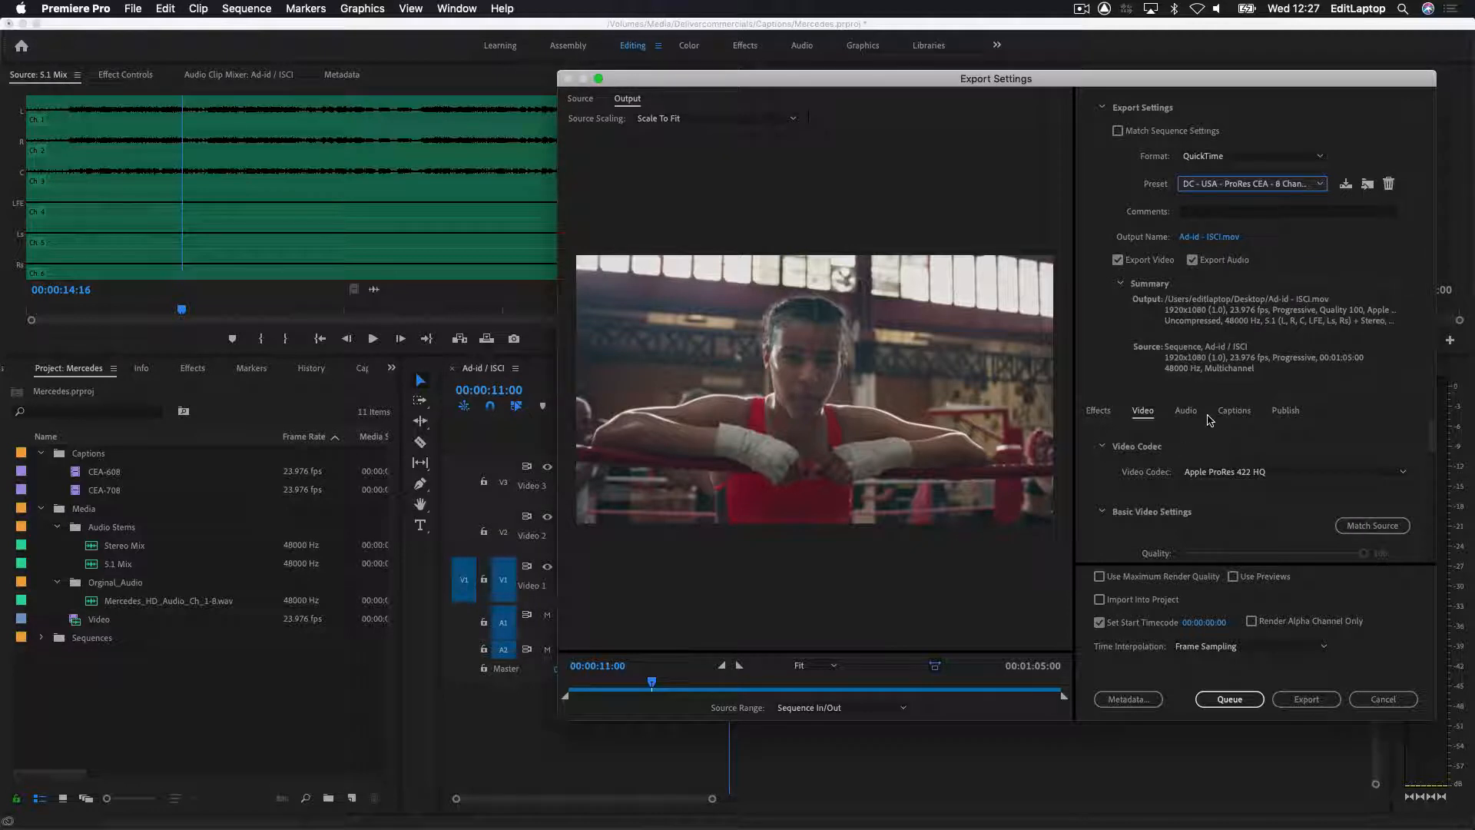
- Check the caption and audio export settings and export the sequence as Ad-id - ISCI.mov
click(1238, 408)
click(1205, 413)
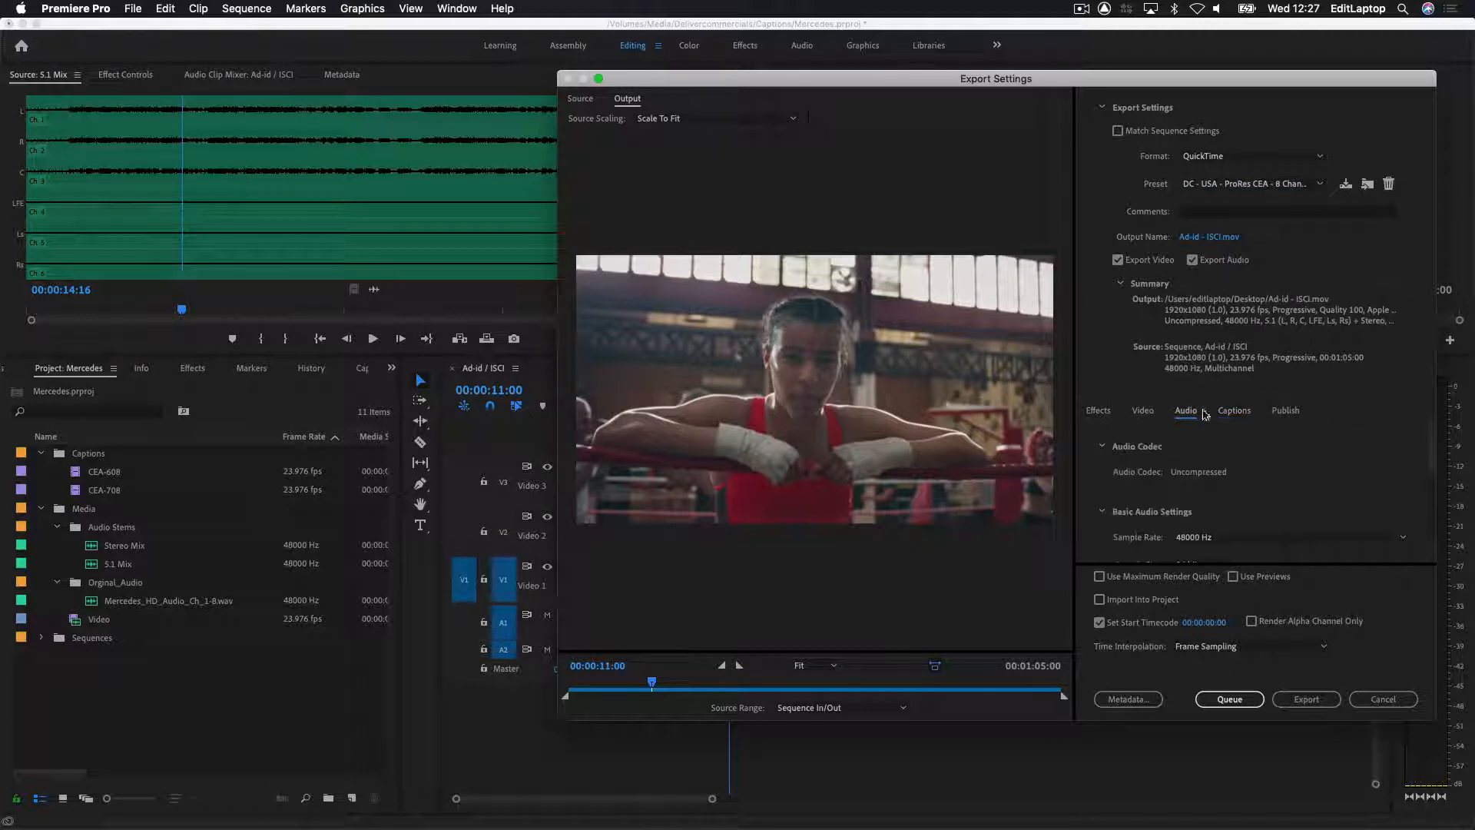
click(1315, 701)
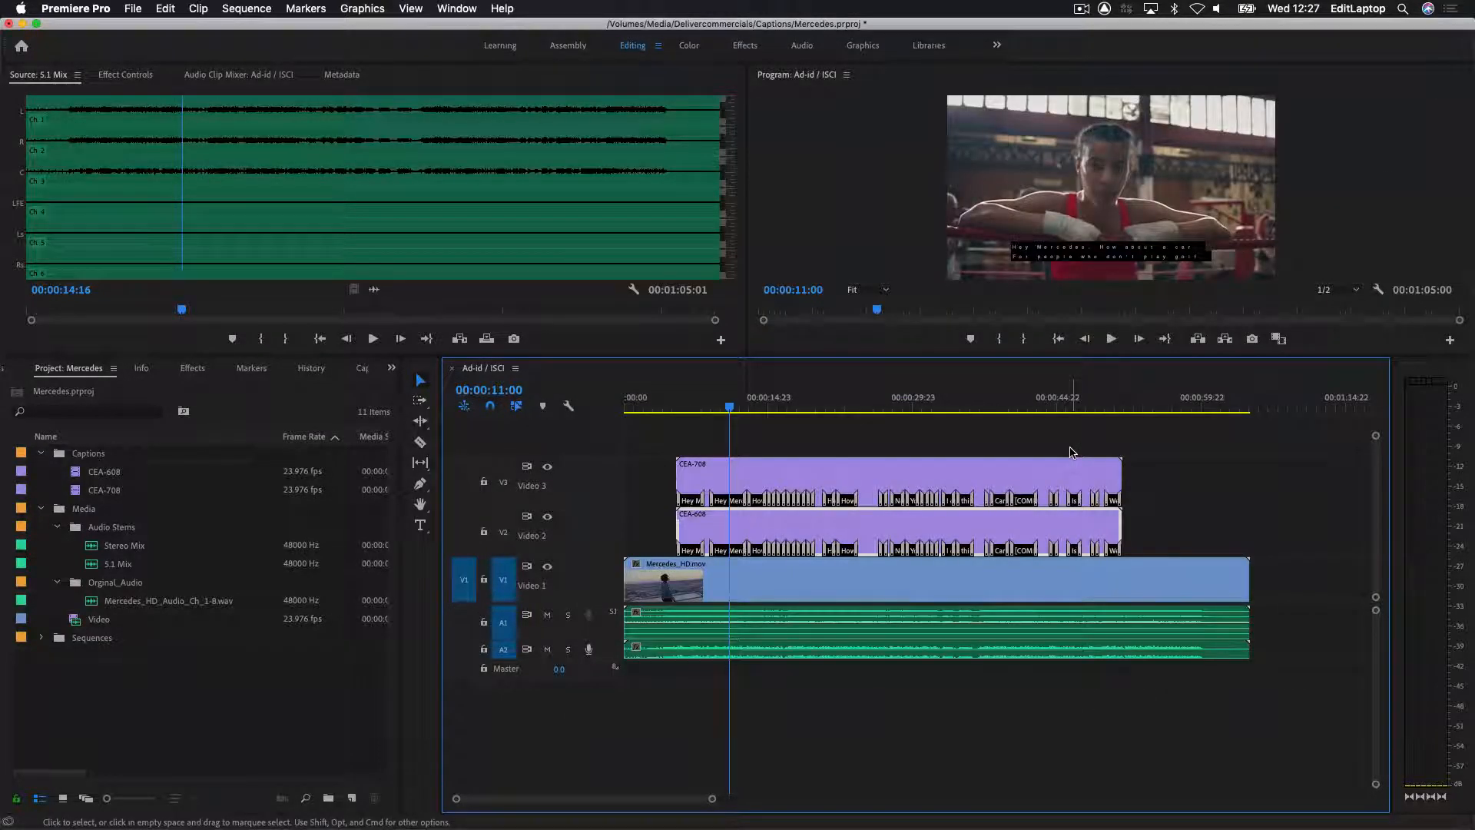
- Open the exported Ad-id - ISCI.mov from the desktop in MediaInfo, review its video, audio and caption streams, and quit MediaInfo
key(super+h)
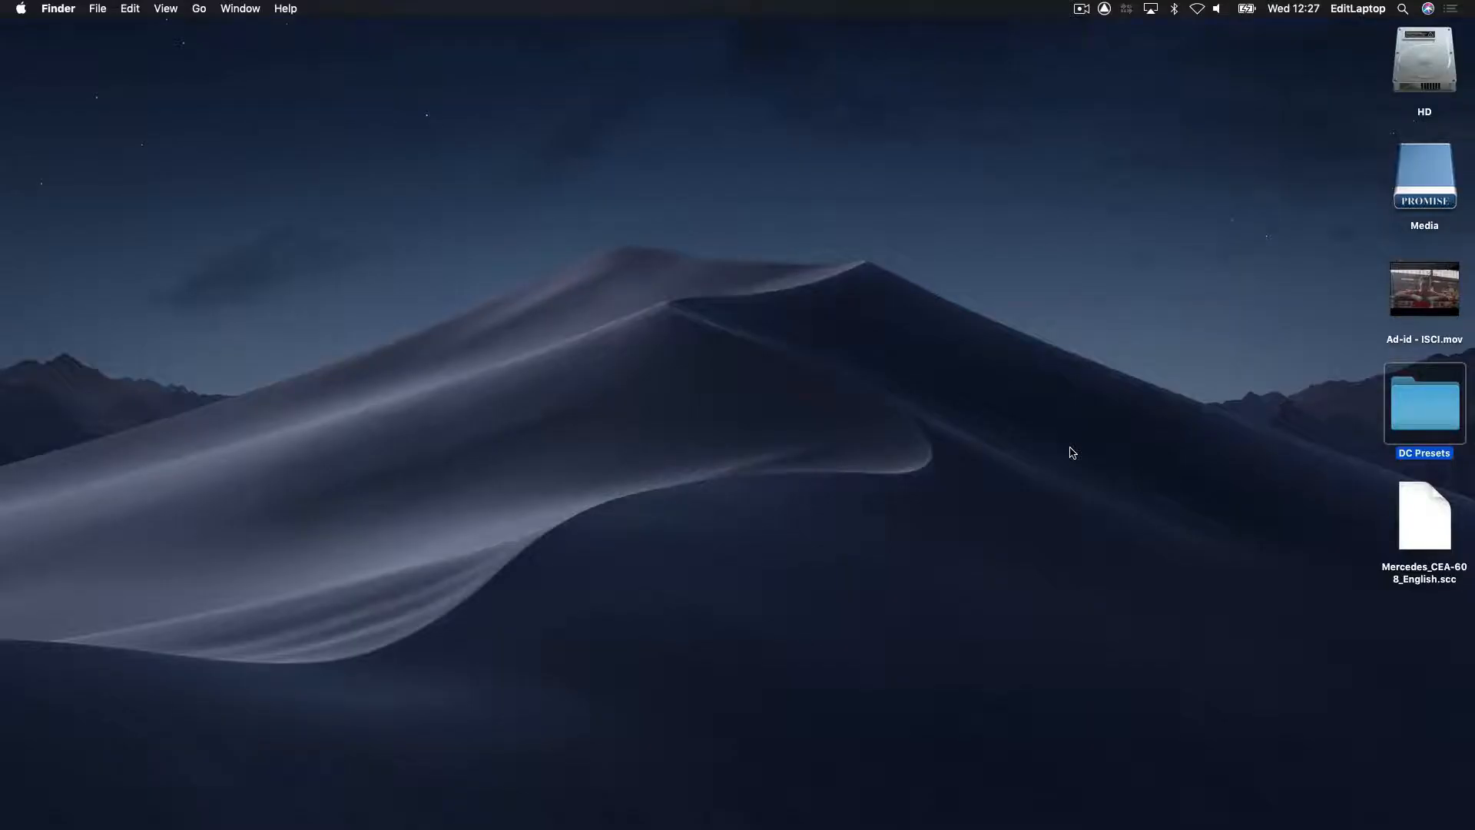
right_click(1397, 298)
mouse_move(1320, 325)
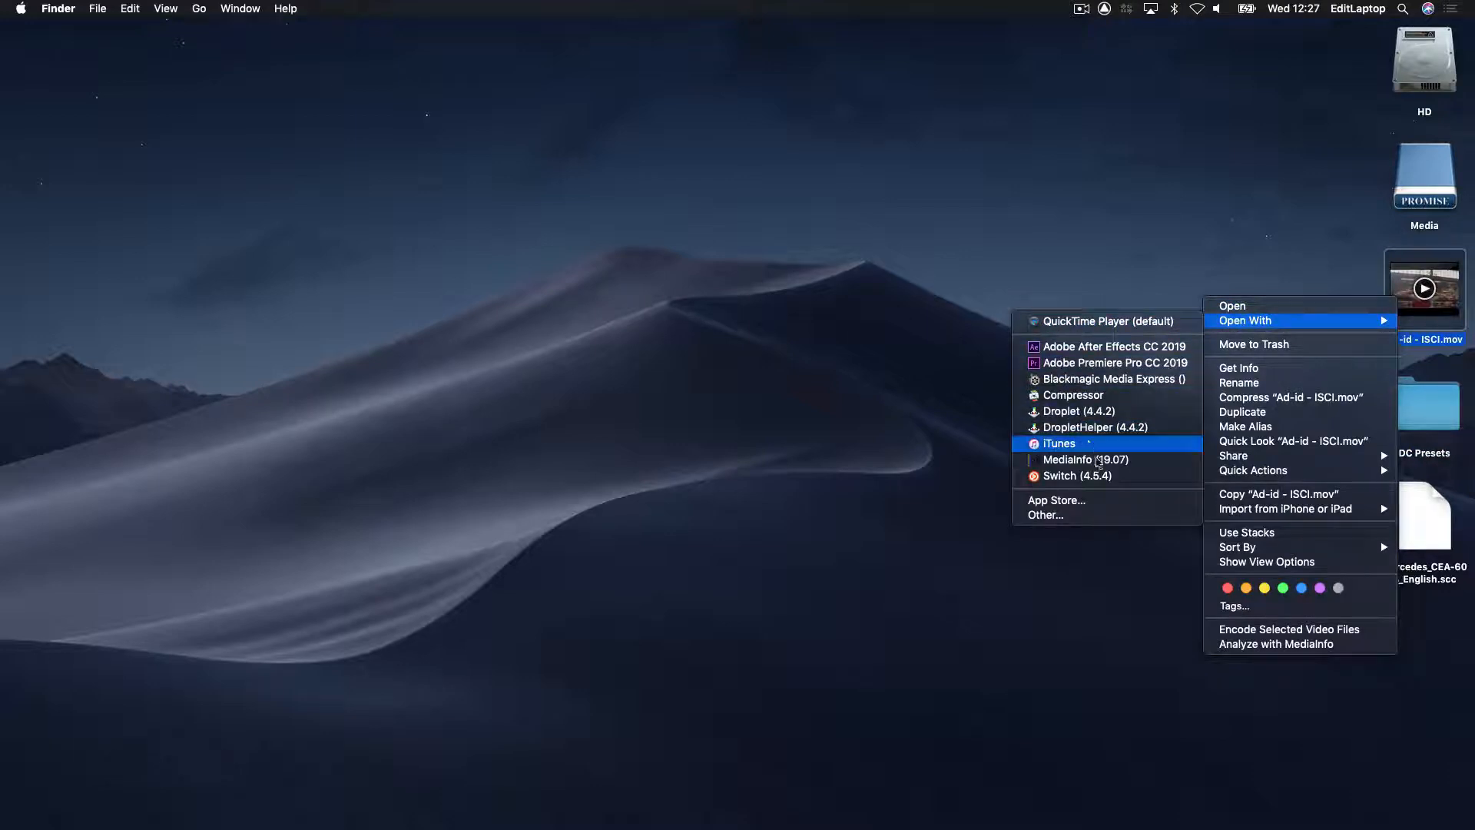
click(1076, 447)
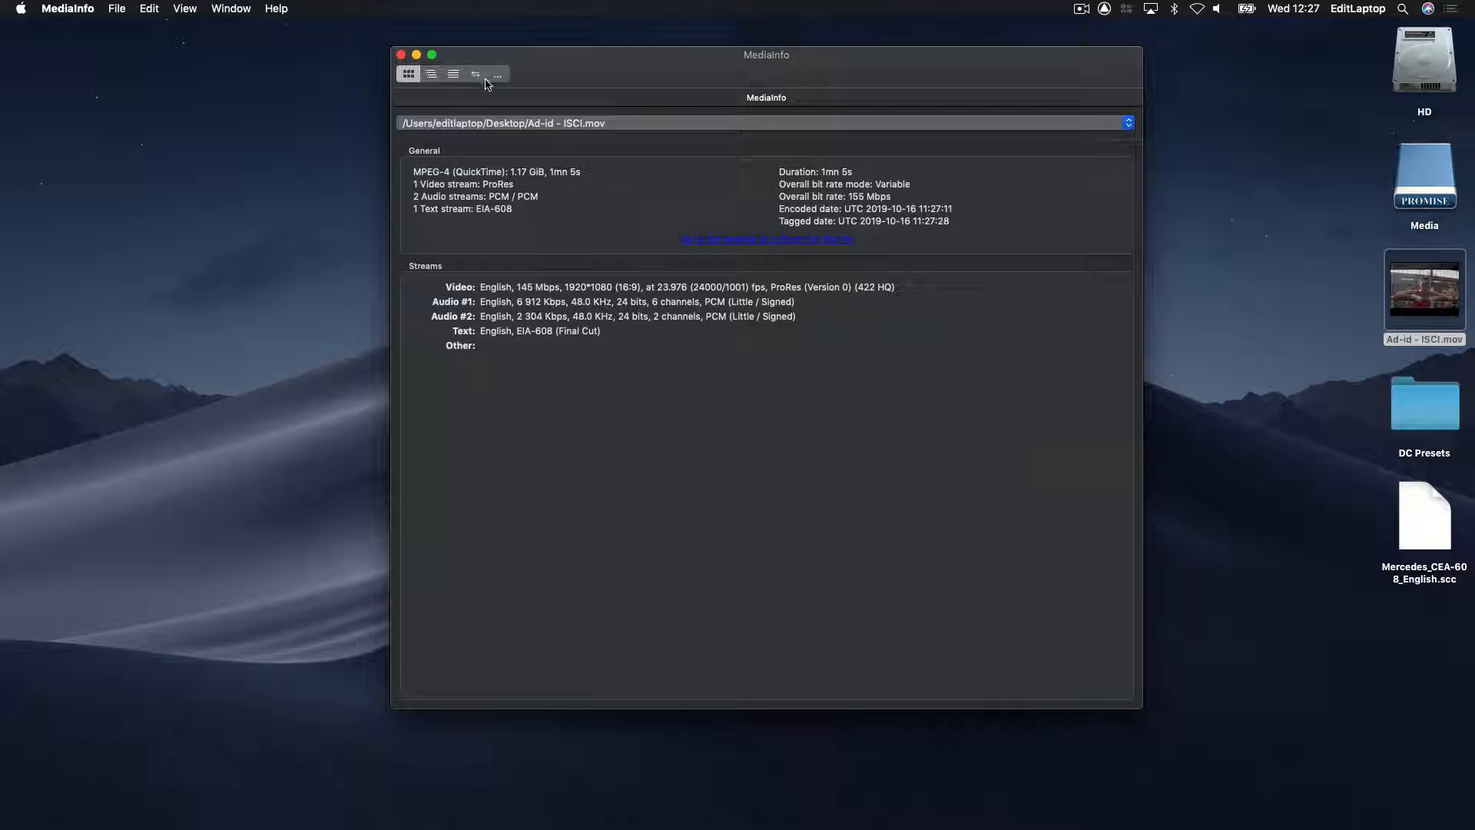
key(super+q)
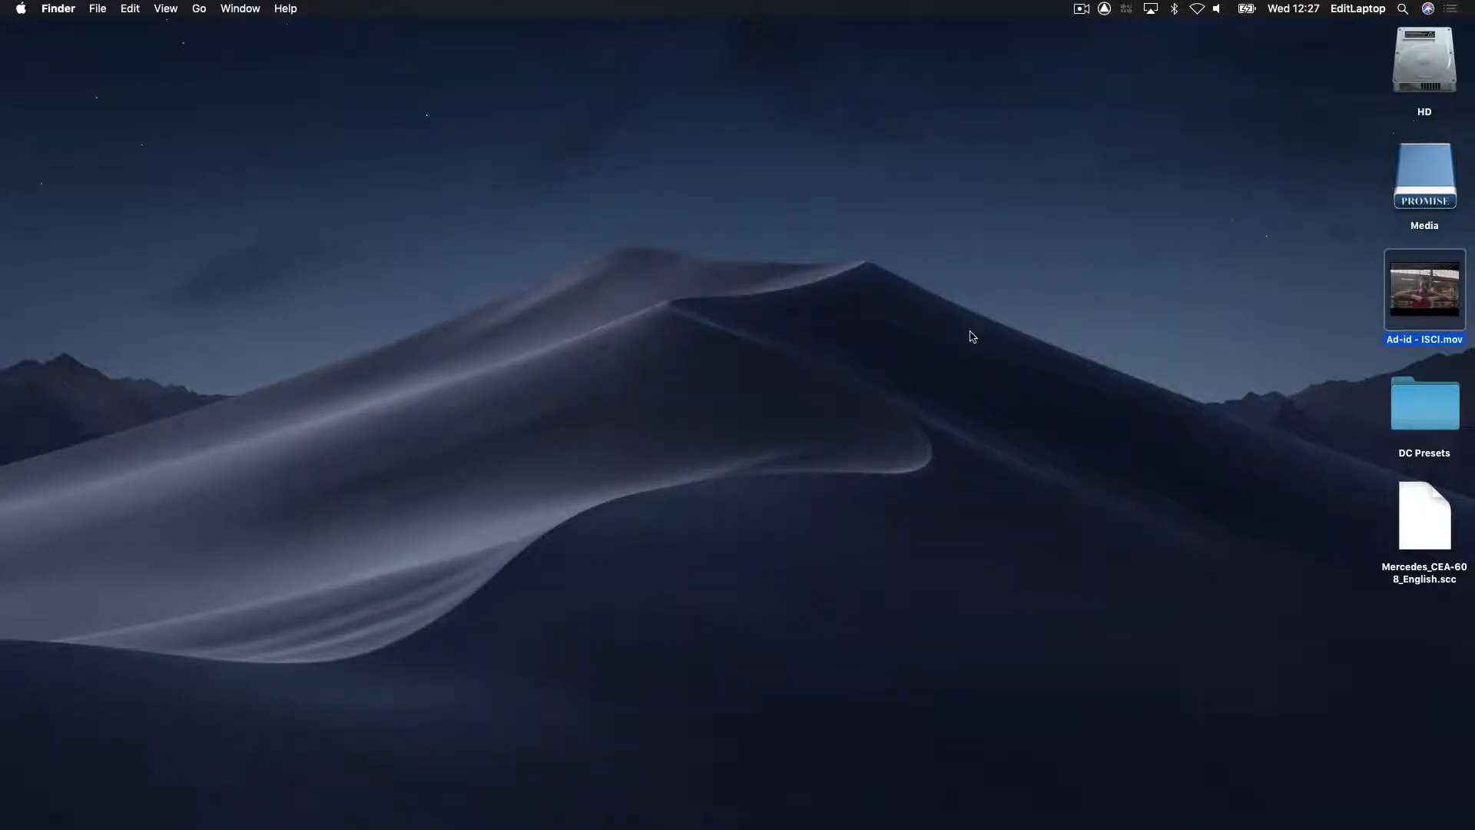
- Check the file size of Ad-id - ISCI.mov in its Finder info window and close the window
mouse_move(1411, 293)
key(super+i)
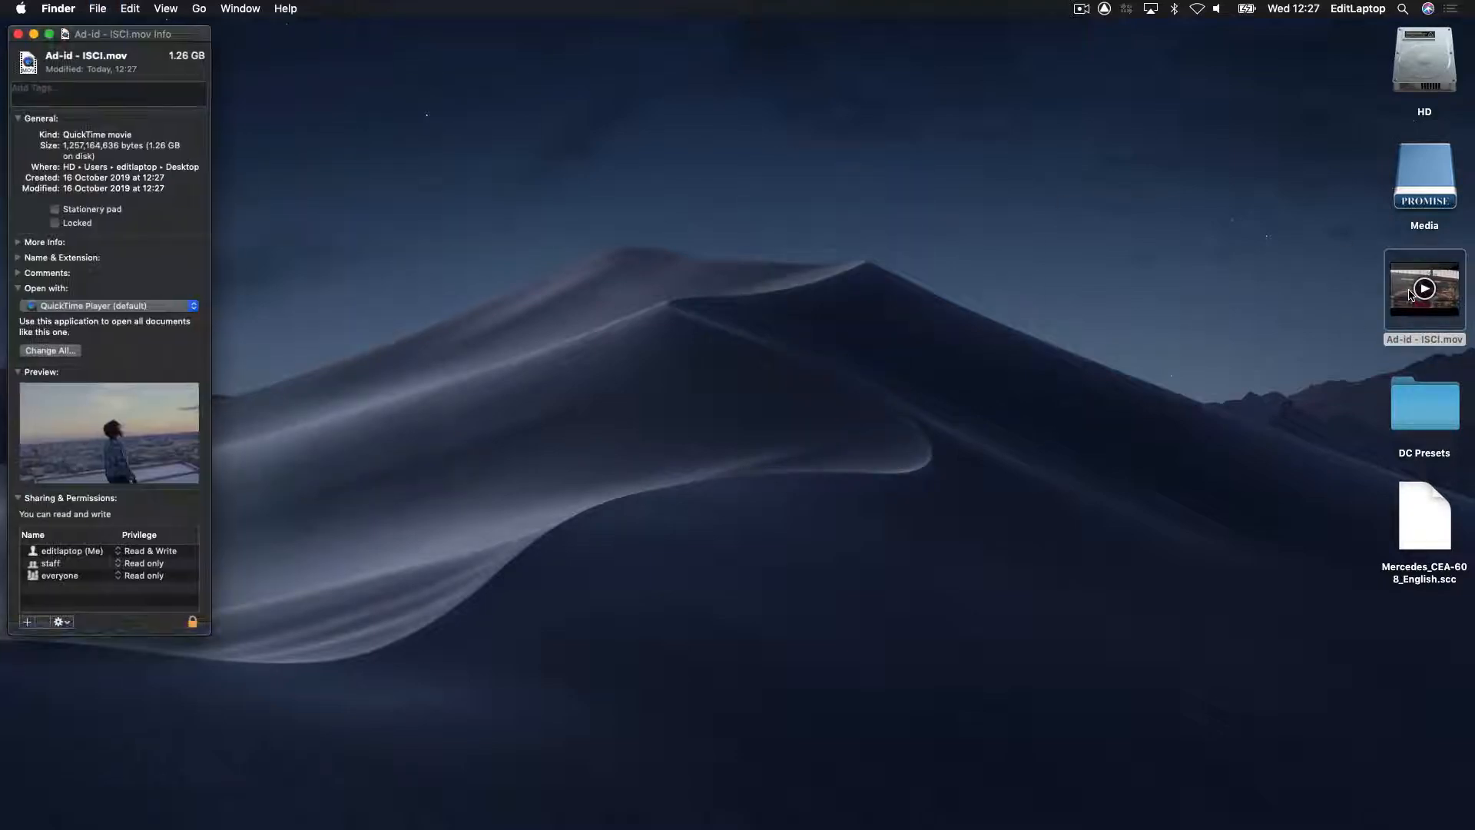
key(super+w)
click(1324, 322)
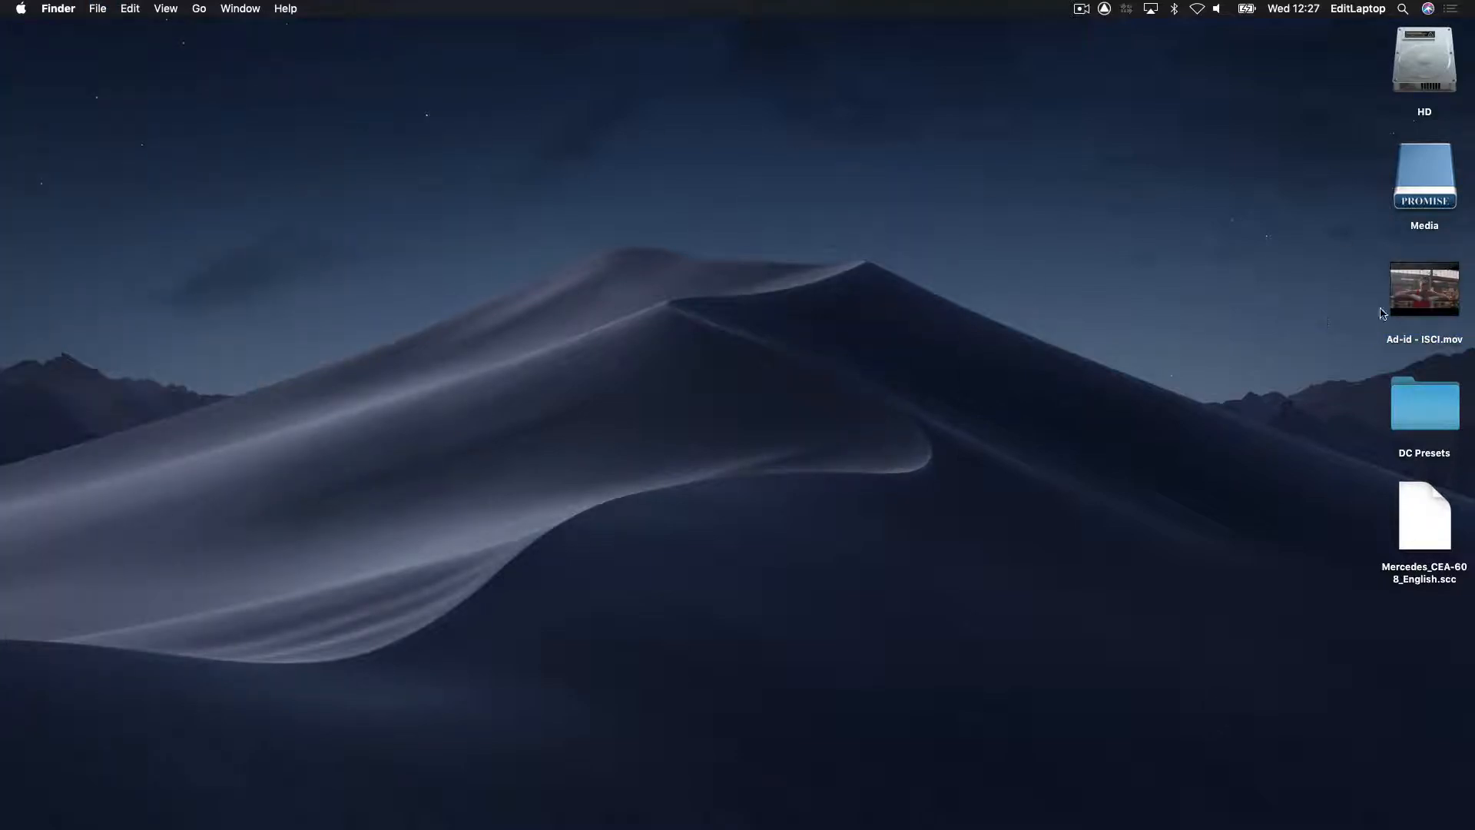
- Play Ad-id - ISCI.mov muted in QuickTime Player to check its captions, quit the player, and switch back to Premiere Pro
click(1412, 309)
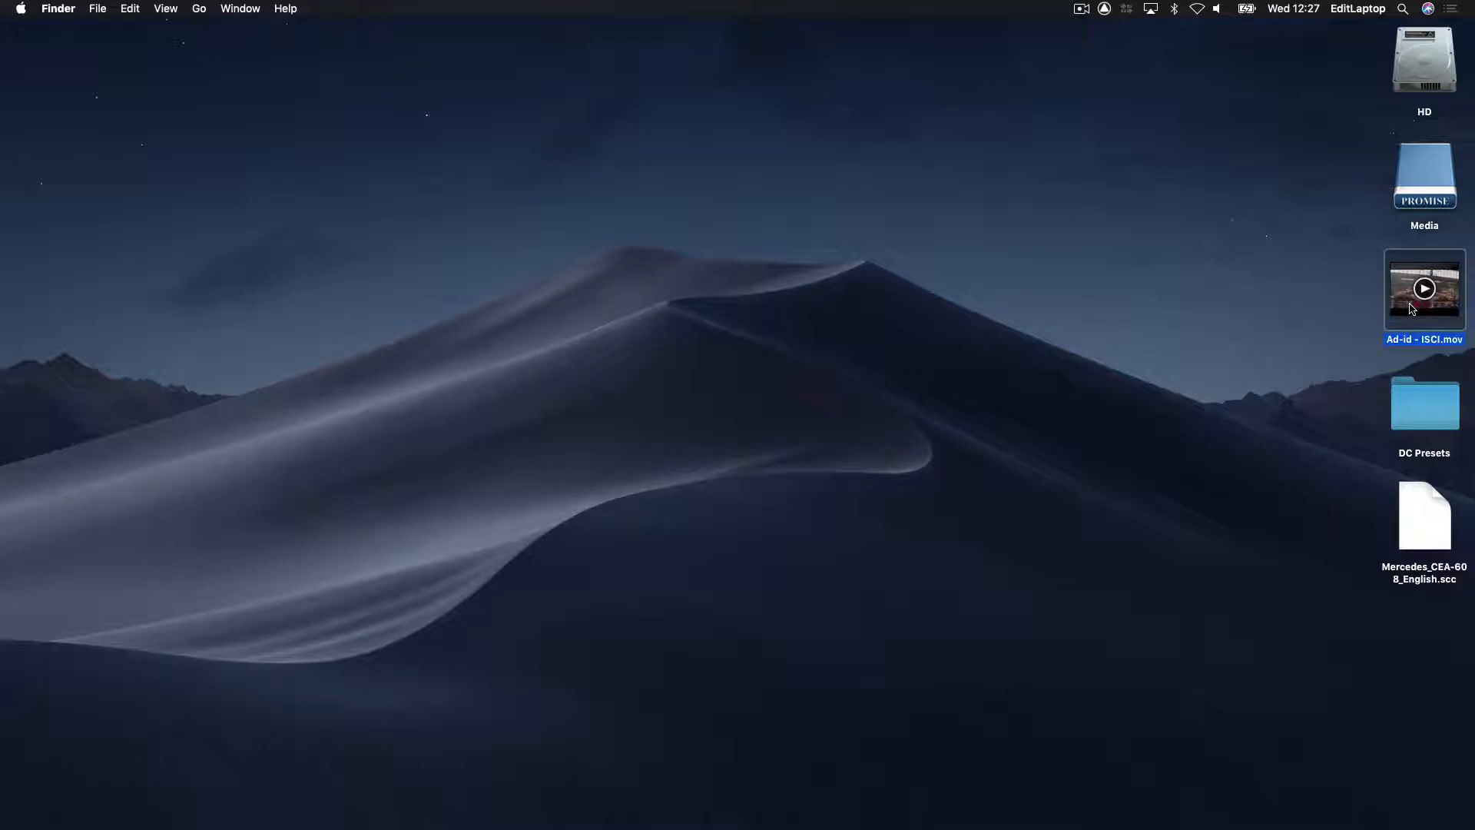
double_click(1412, 309)
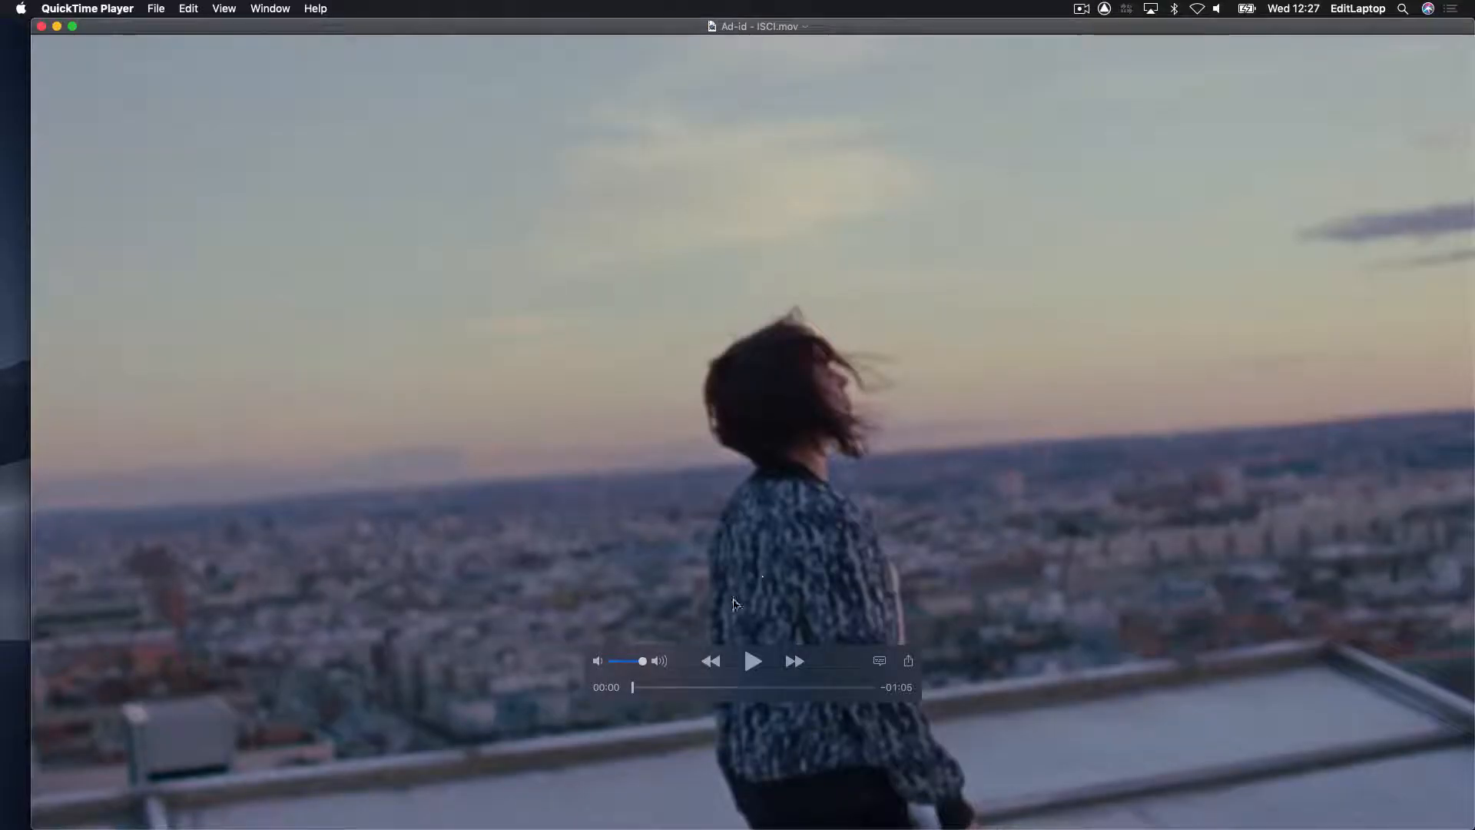
drag(642, 661, 590, 663)
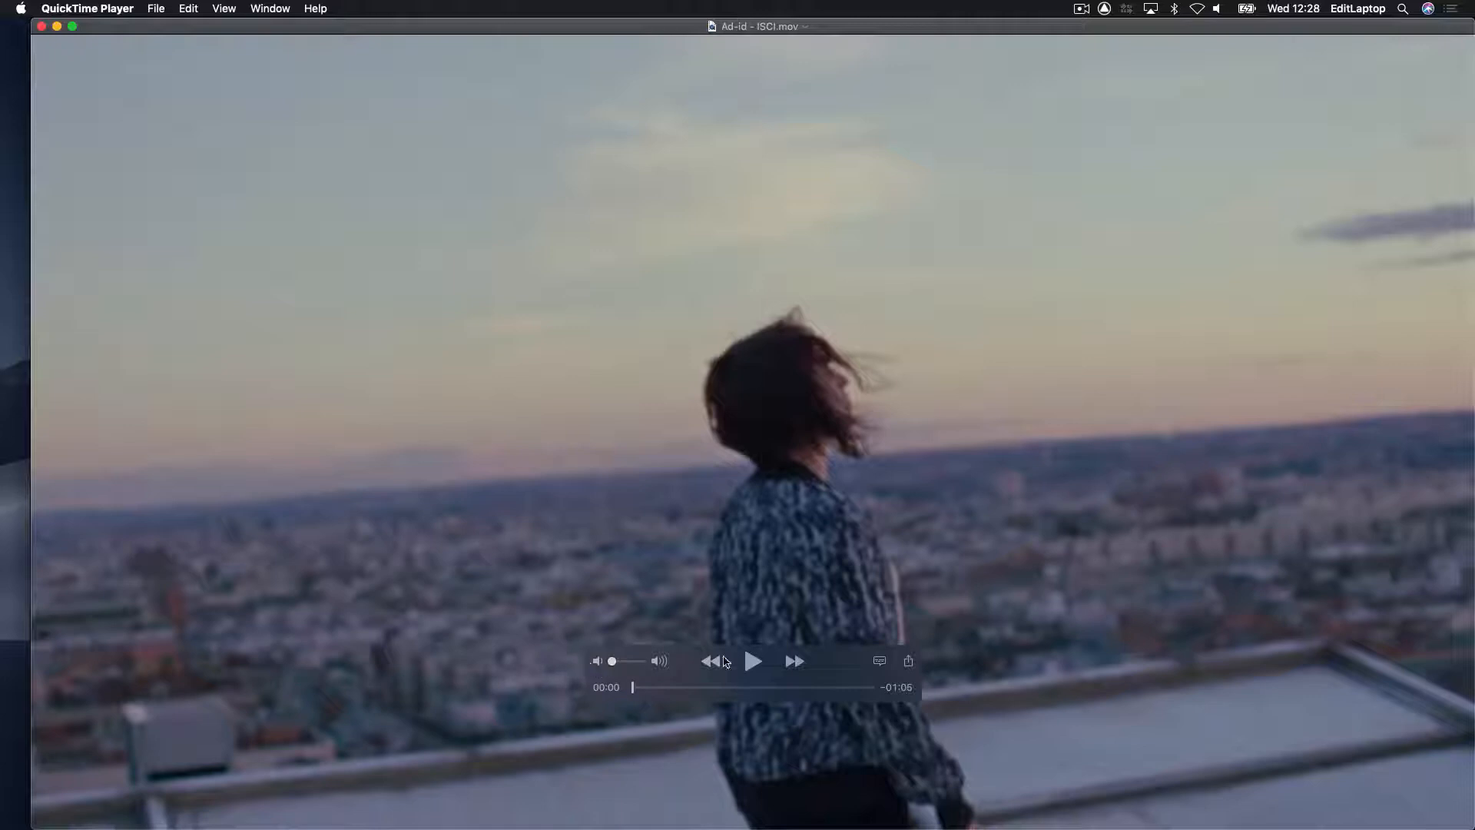
click(743, 661)
drag(805, 673, 1199, 358)
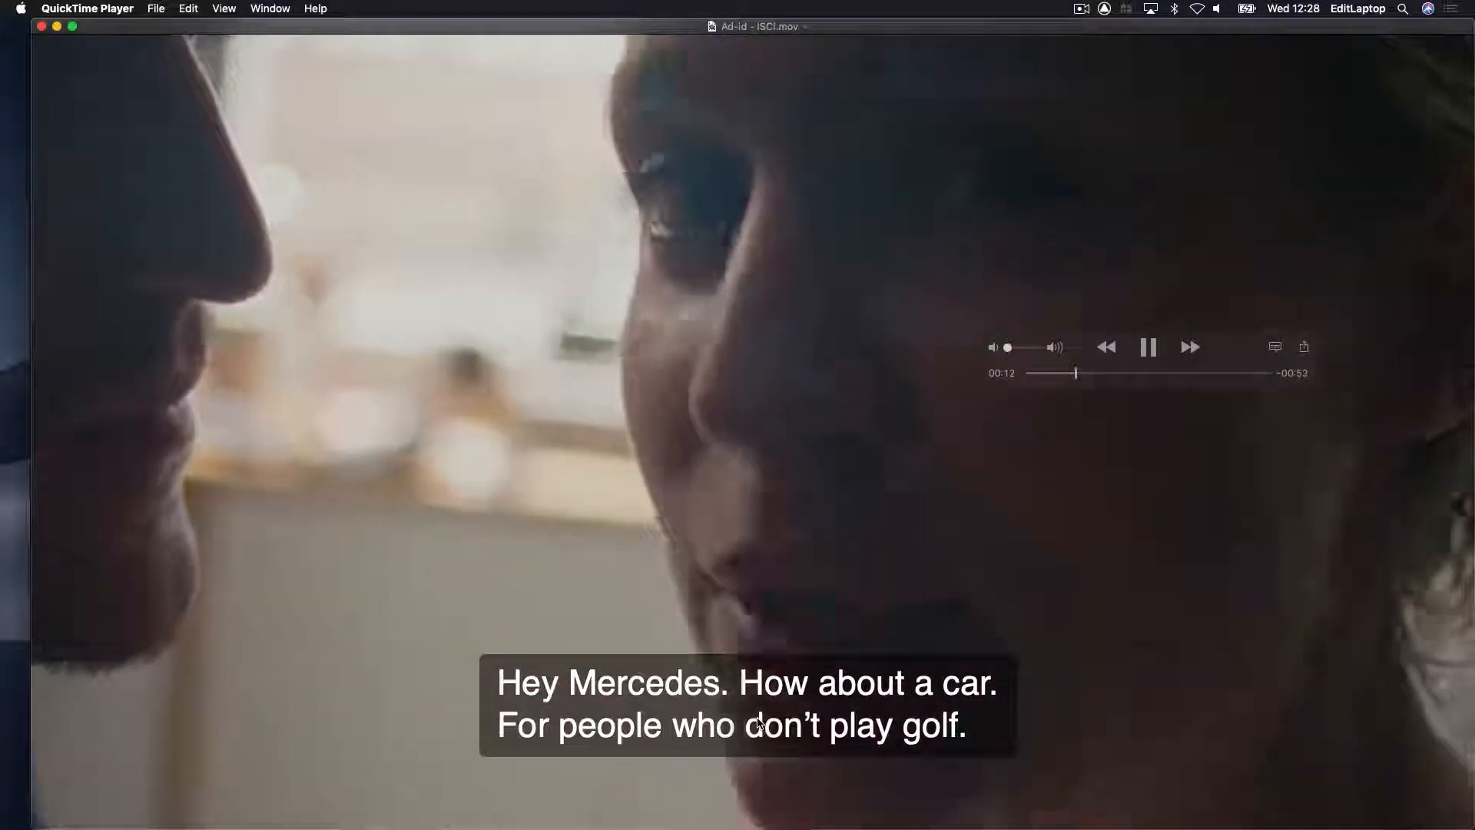
key(super+q)
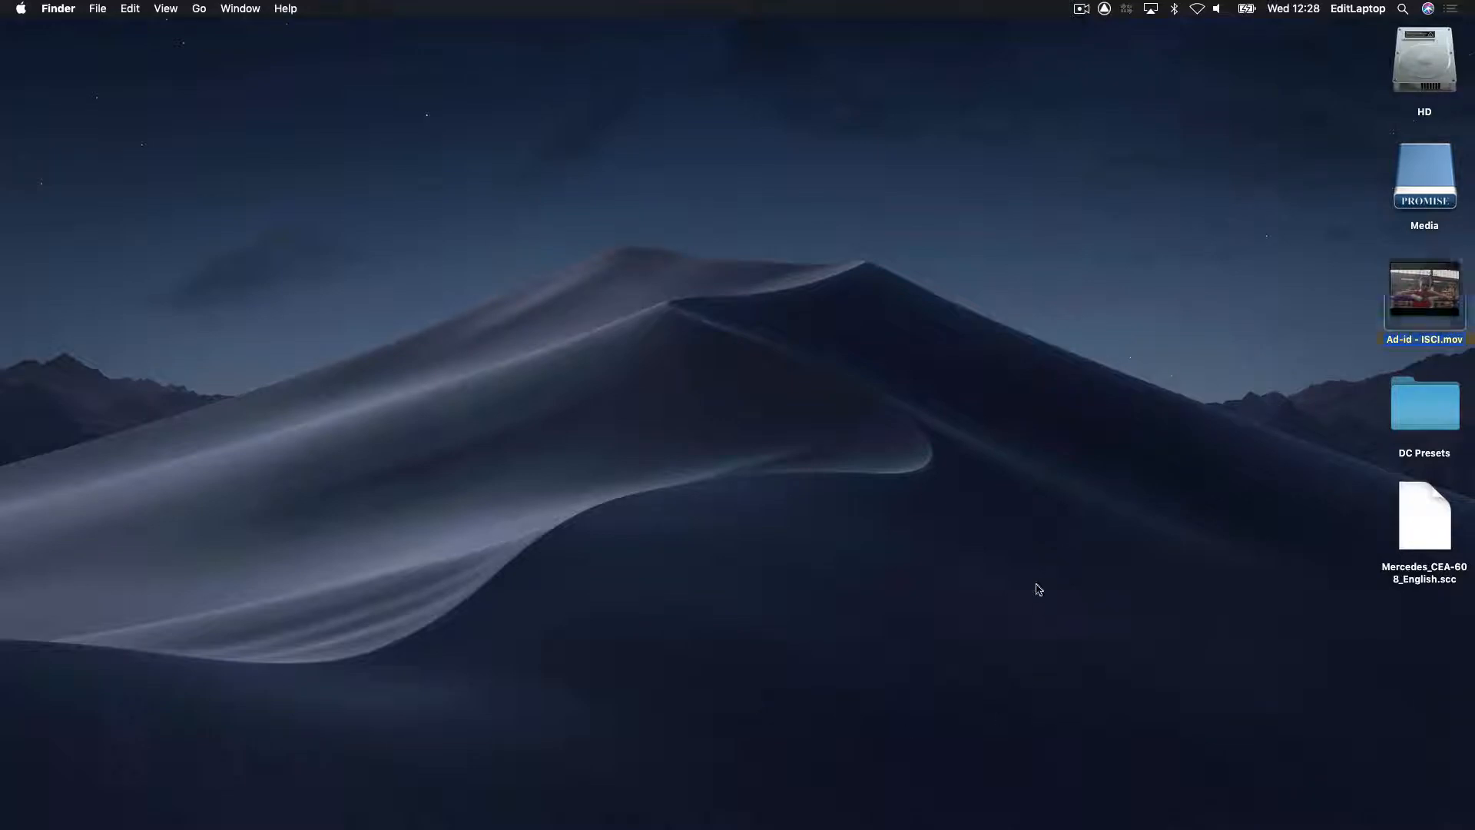
key(super+Tab)
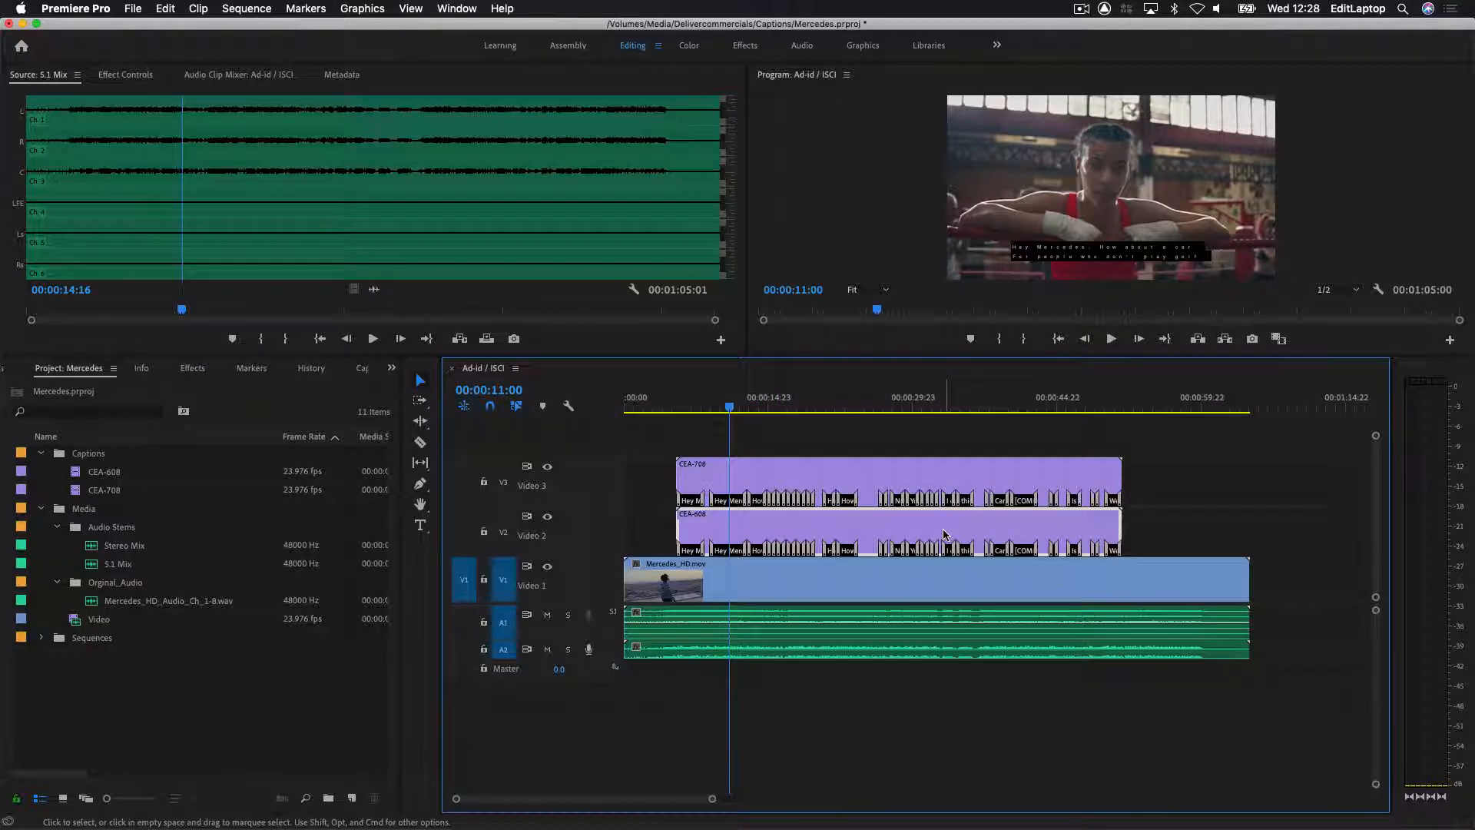